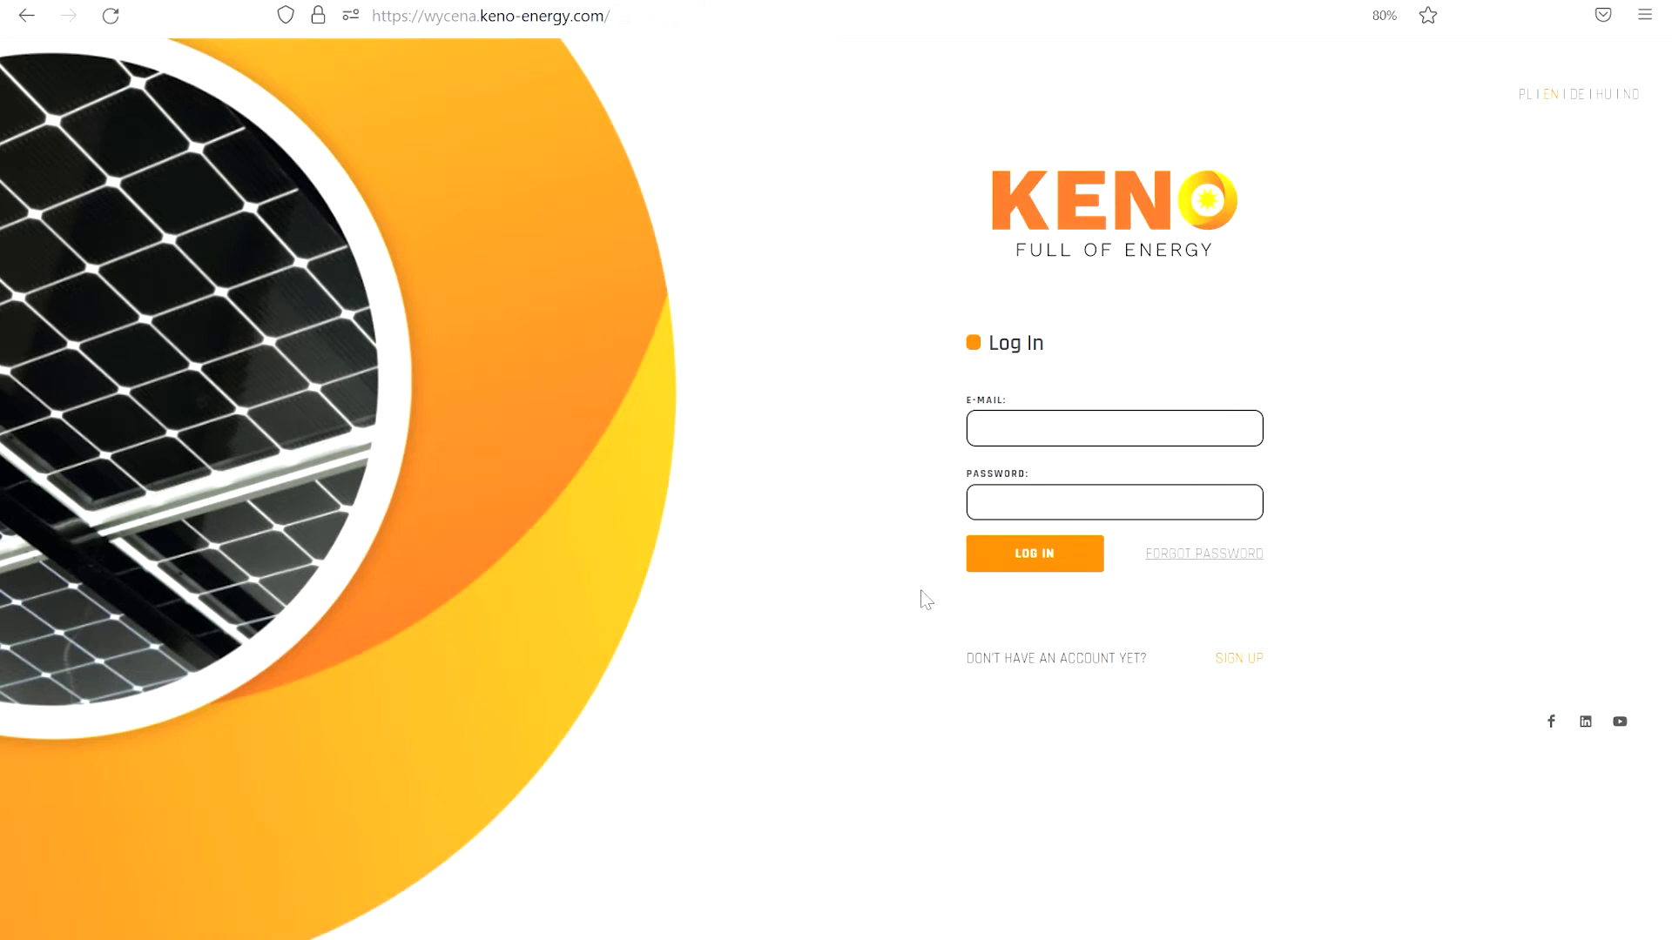
Open the new account registration form and agree to receive invoices electronically
click(1235, 662)
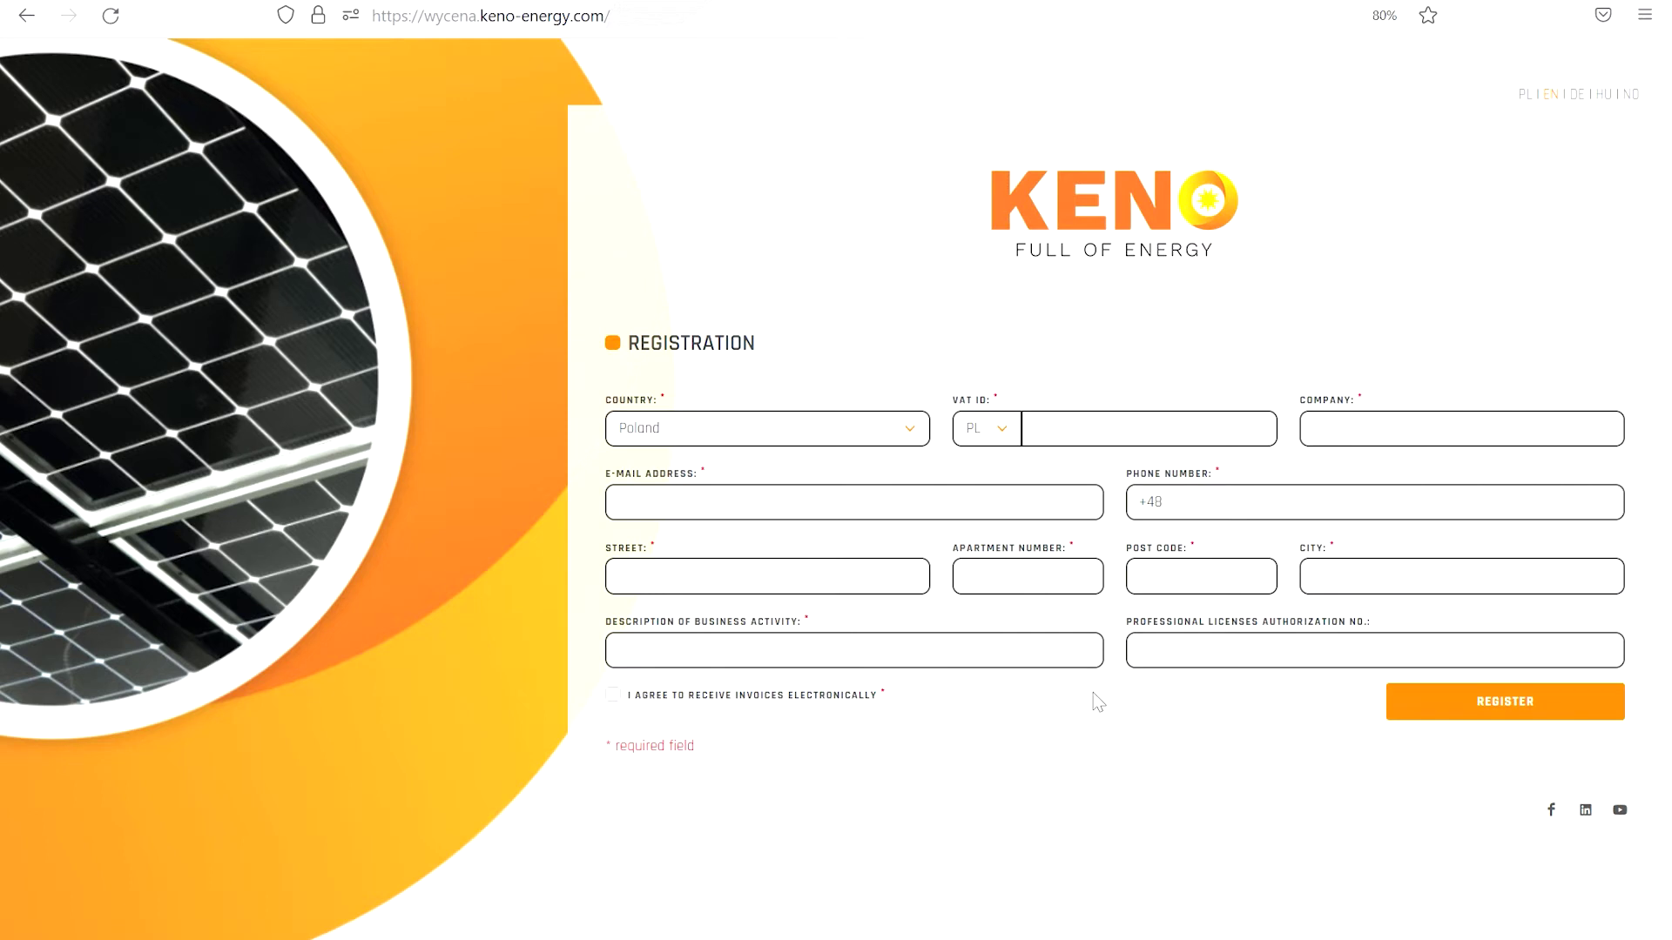
click(614, 701)
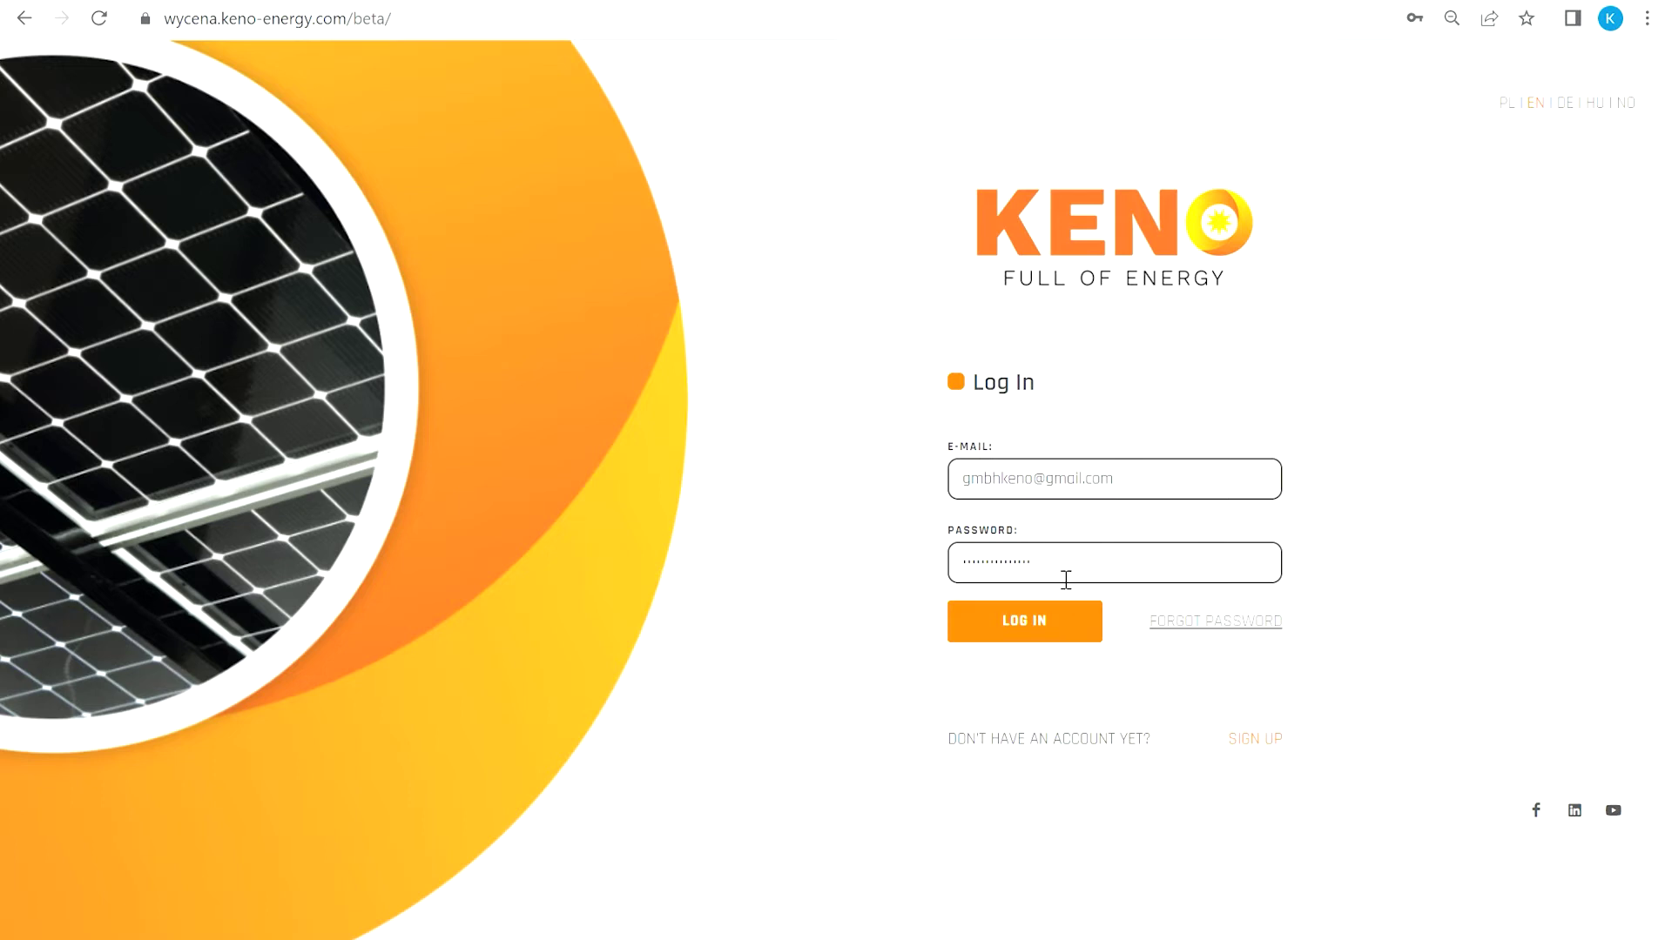
Log in with the prefilled account credentials and find the Jinko JKM370M-6RL3-B module through the product search
click(1048, 620)
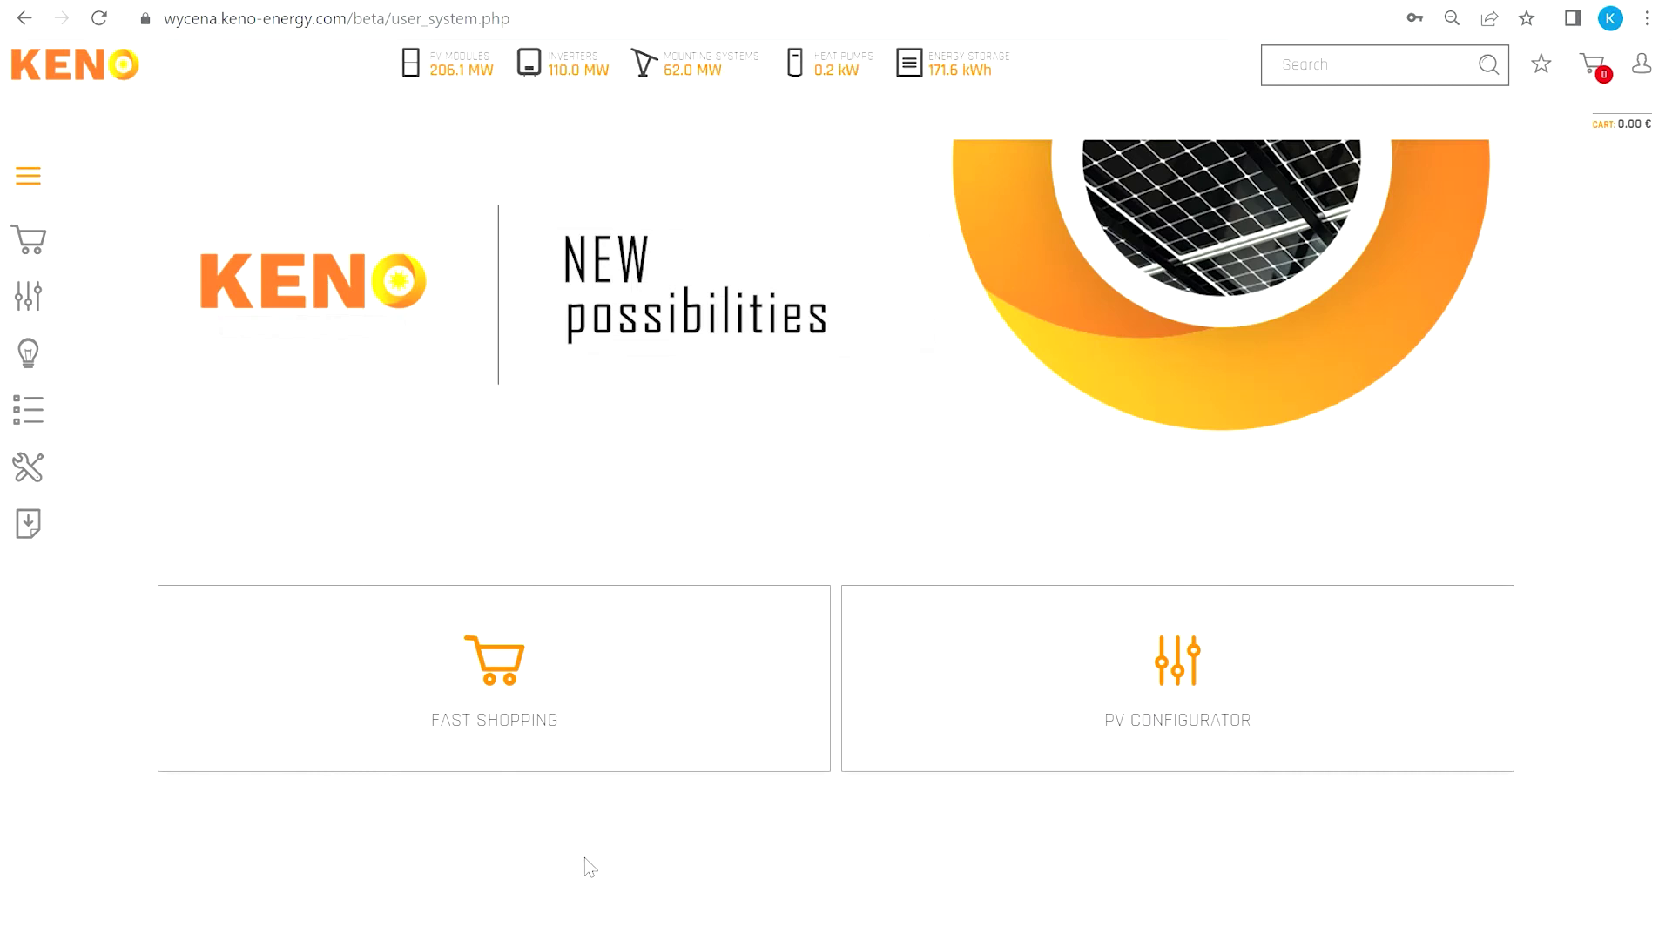
click(31, 177)
click(1335, 79)
text(Jinko)
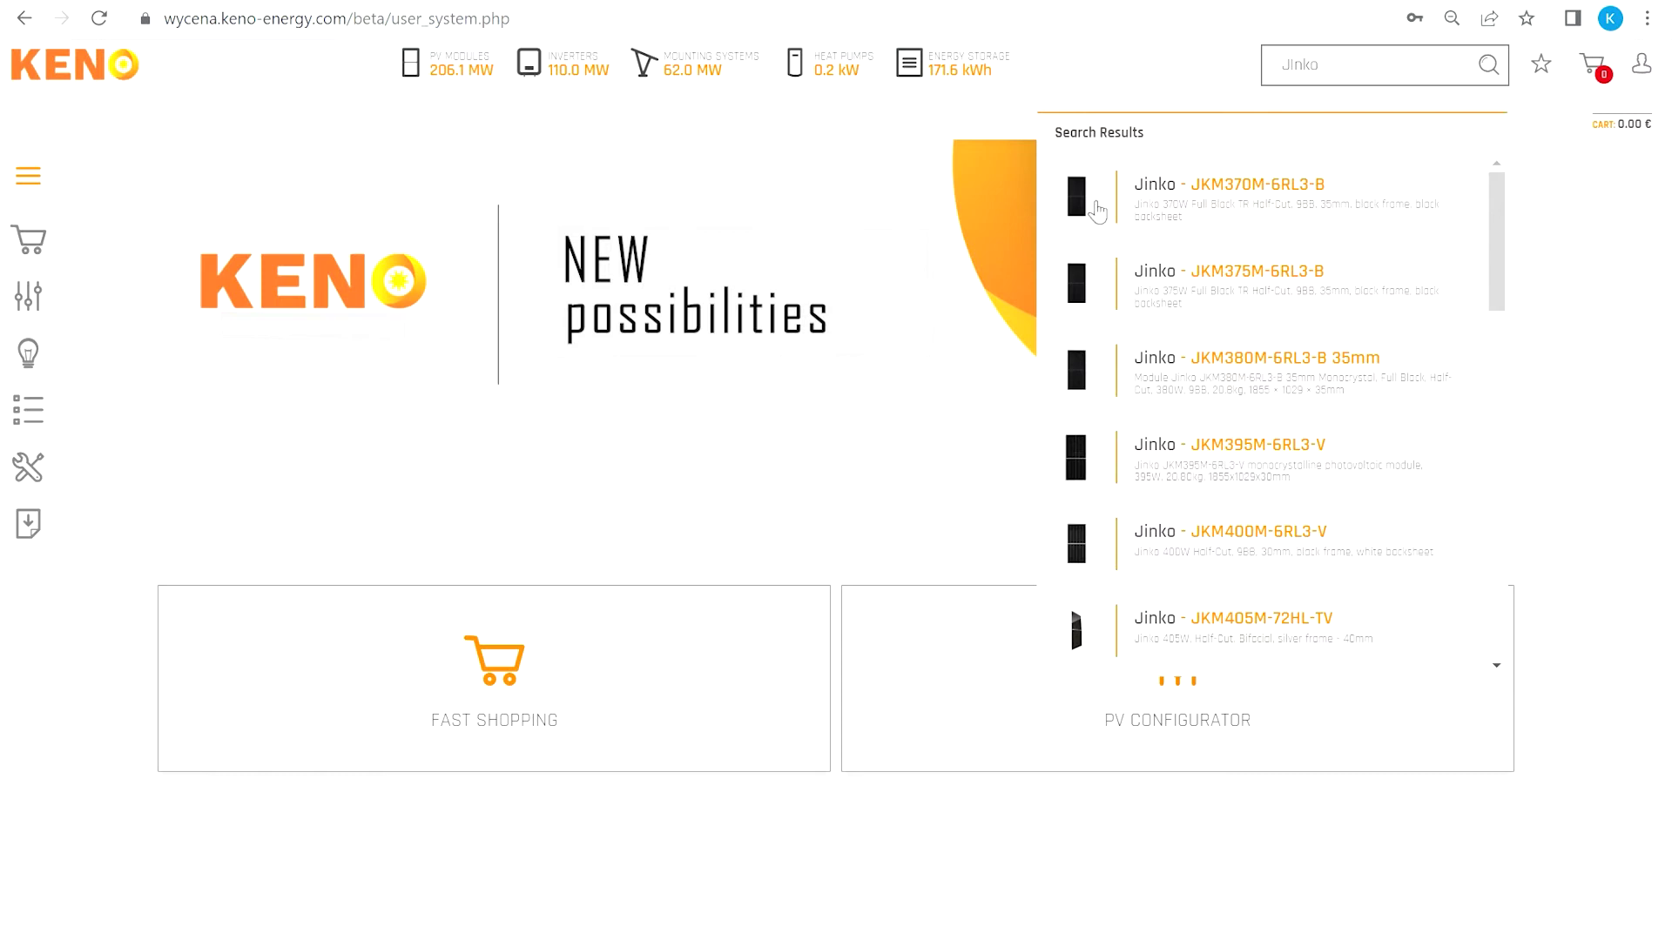
click(1099, 206)
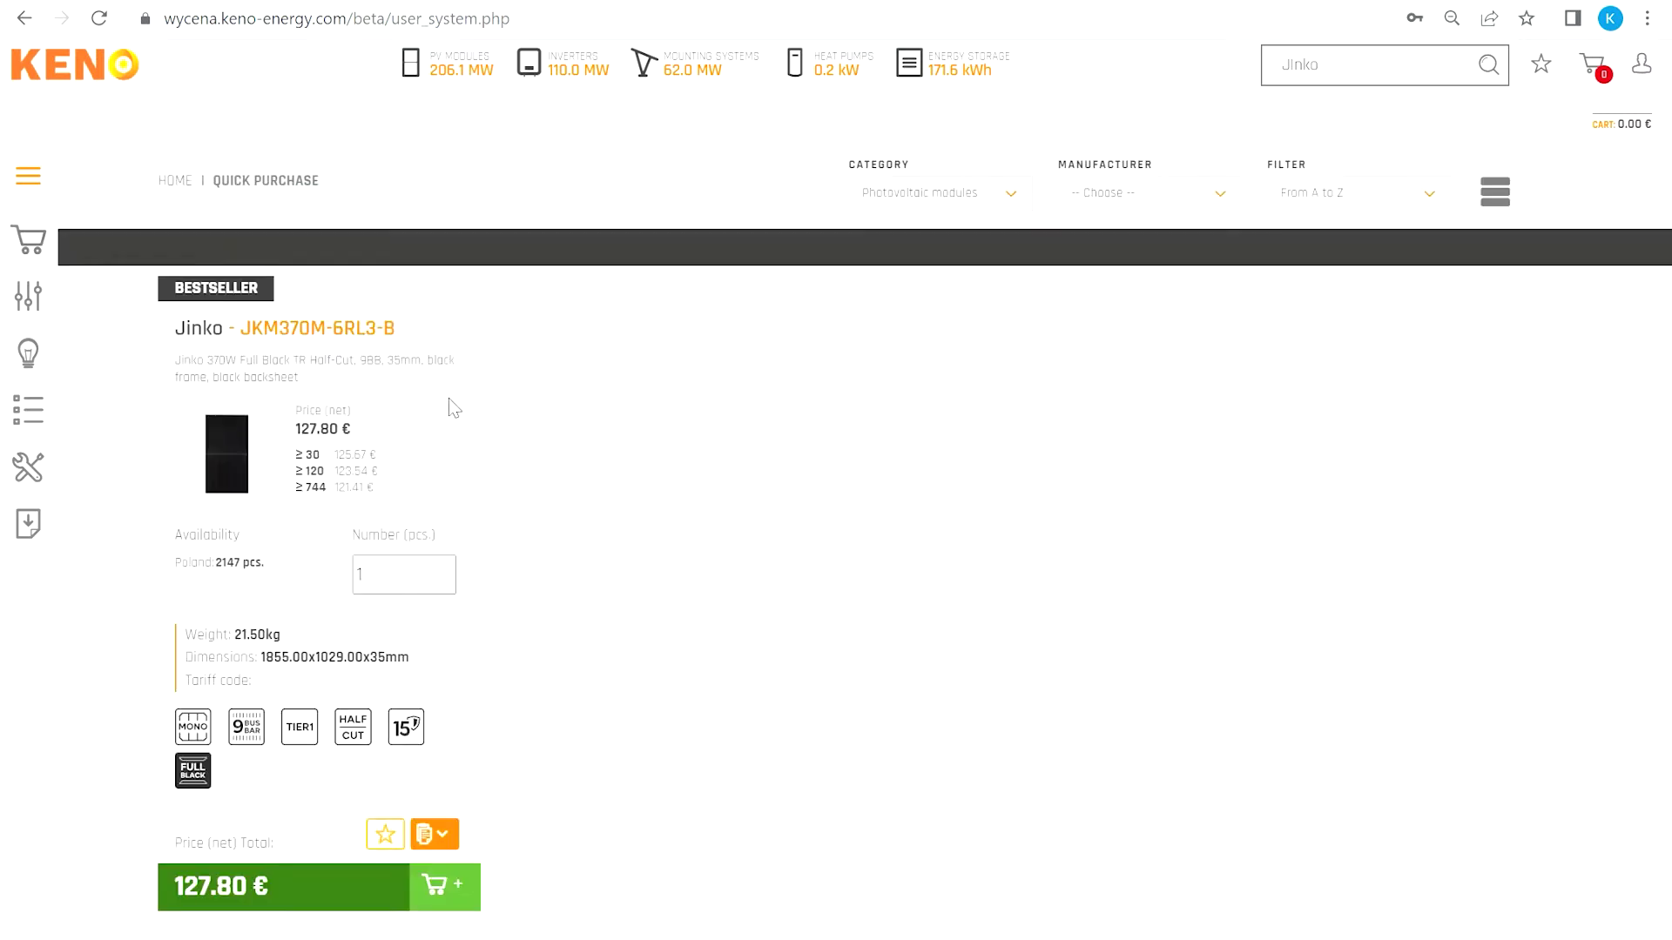
Search the shop for "k-12" and open the KENO K-12 double-adjustment roof hook
double_click(1343, 83)
text(k-12)
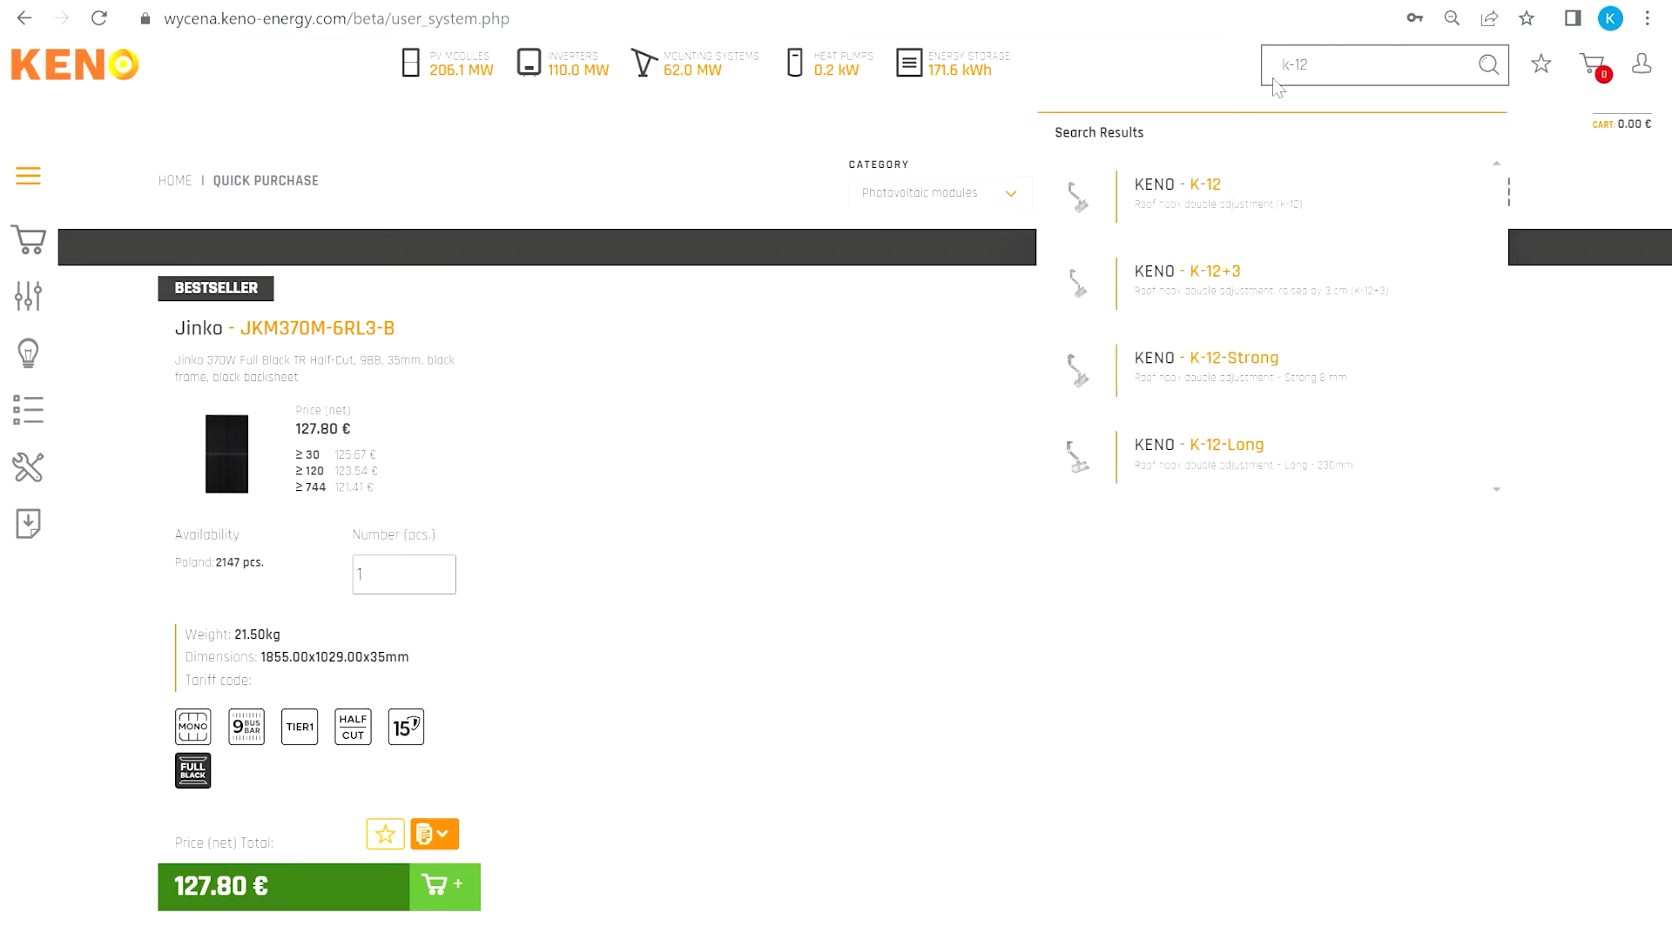
click(1081, 205)
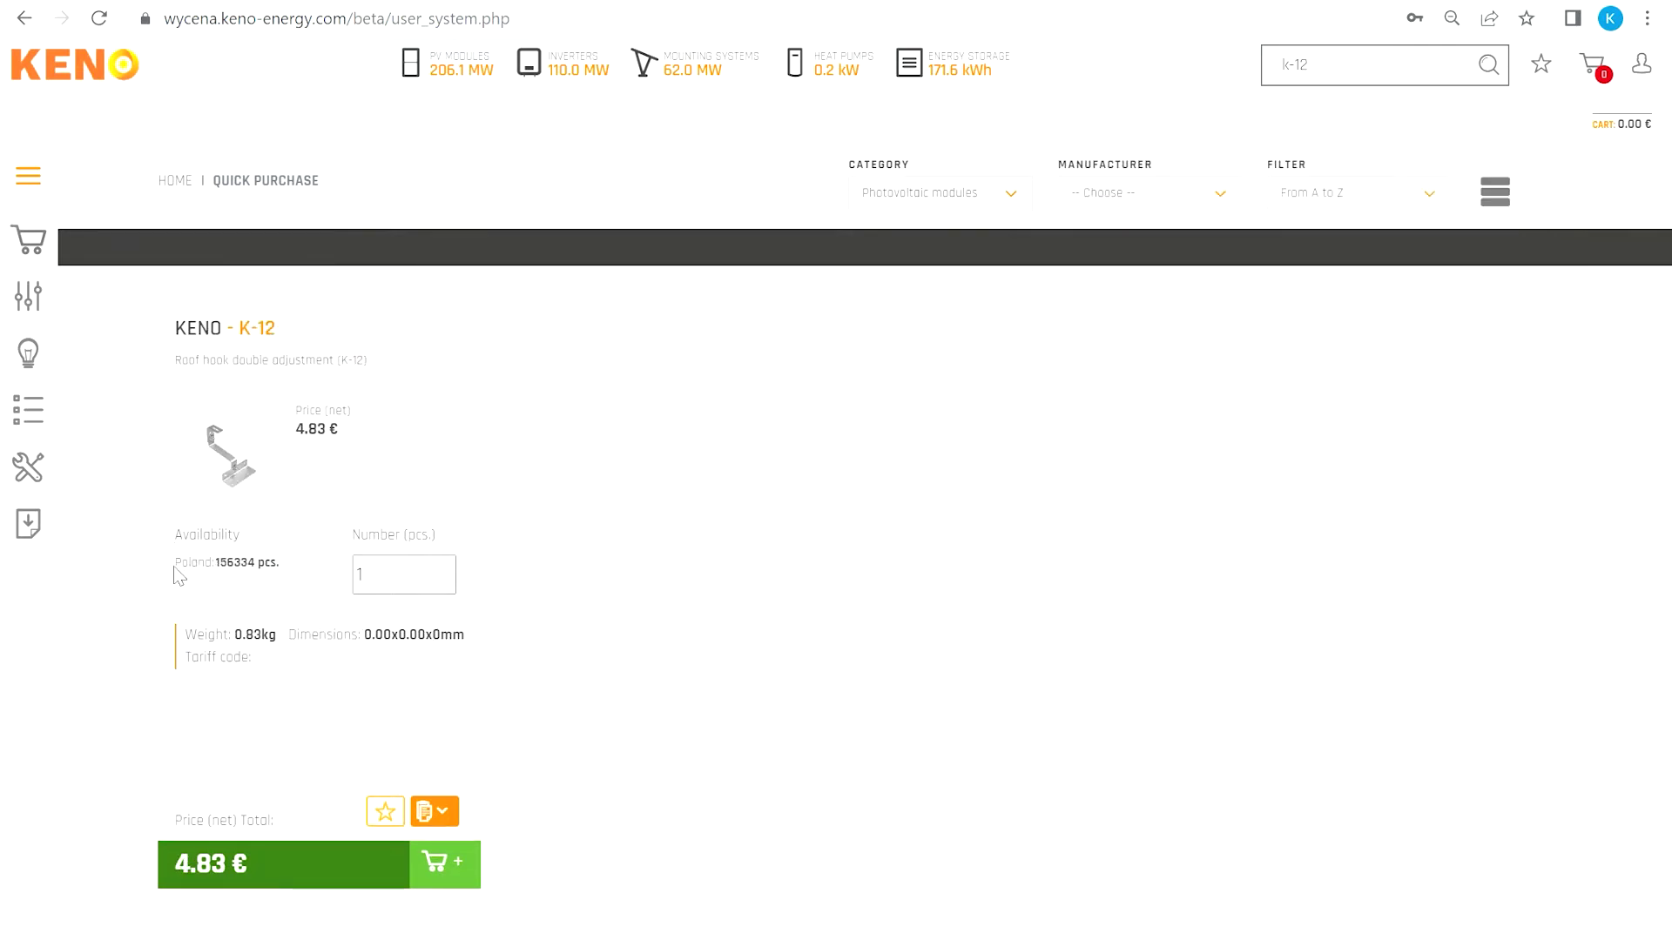
Add 10 pieces of the K-12 roof hook to the cart after checking its documentation
click(384, 585)
text(0)
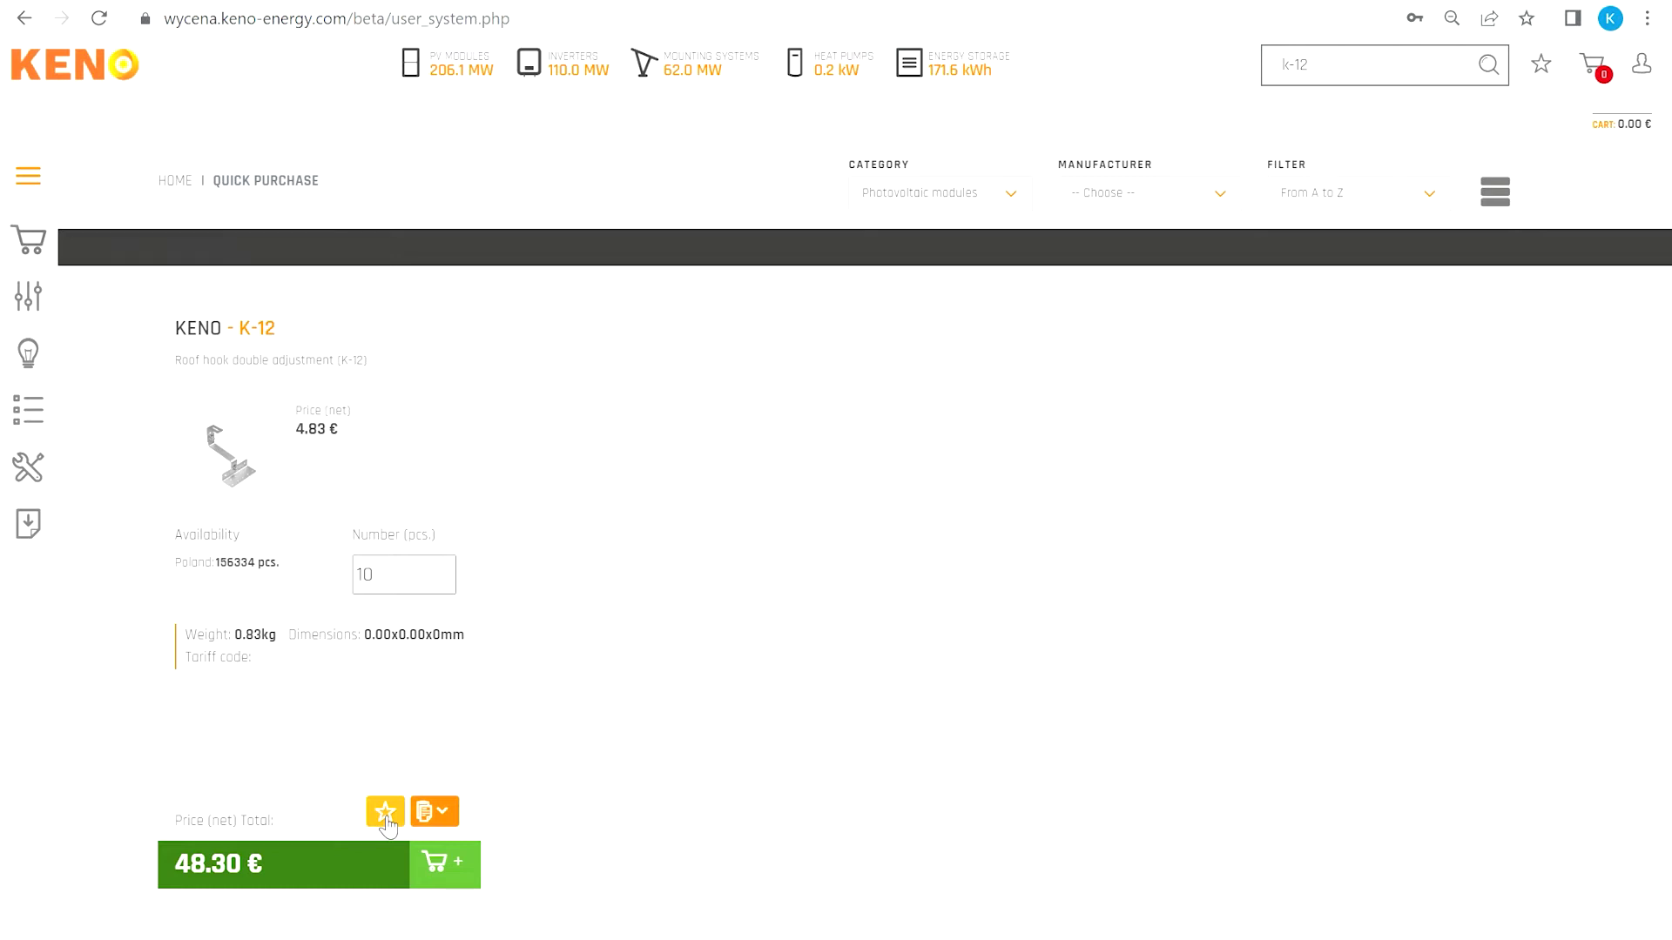
click(443, 814)
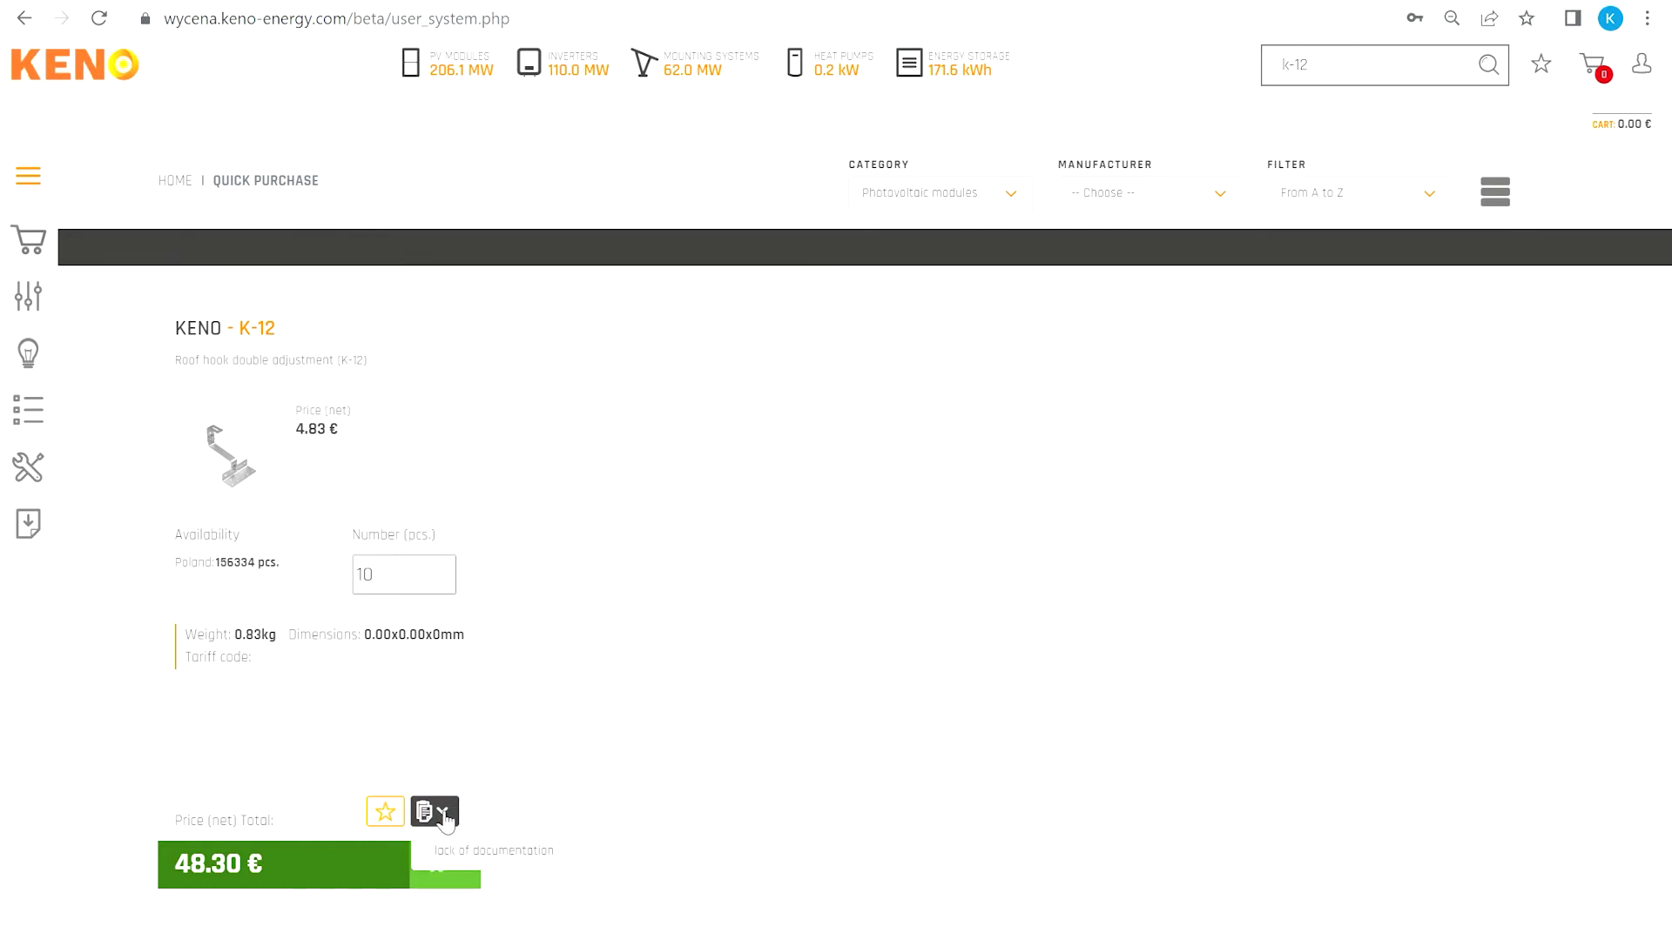
click(444, 817)
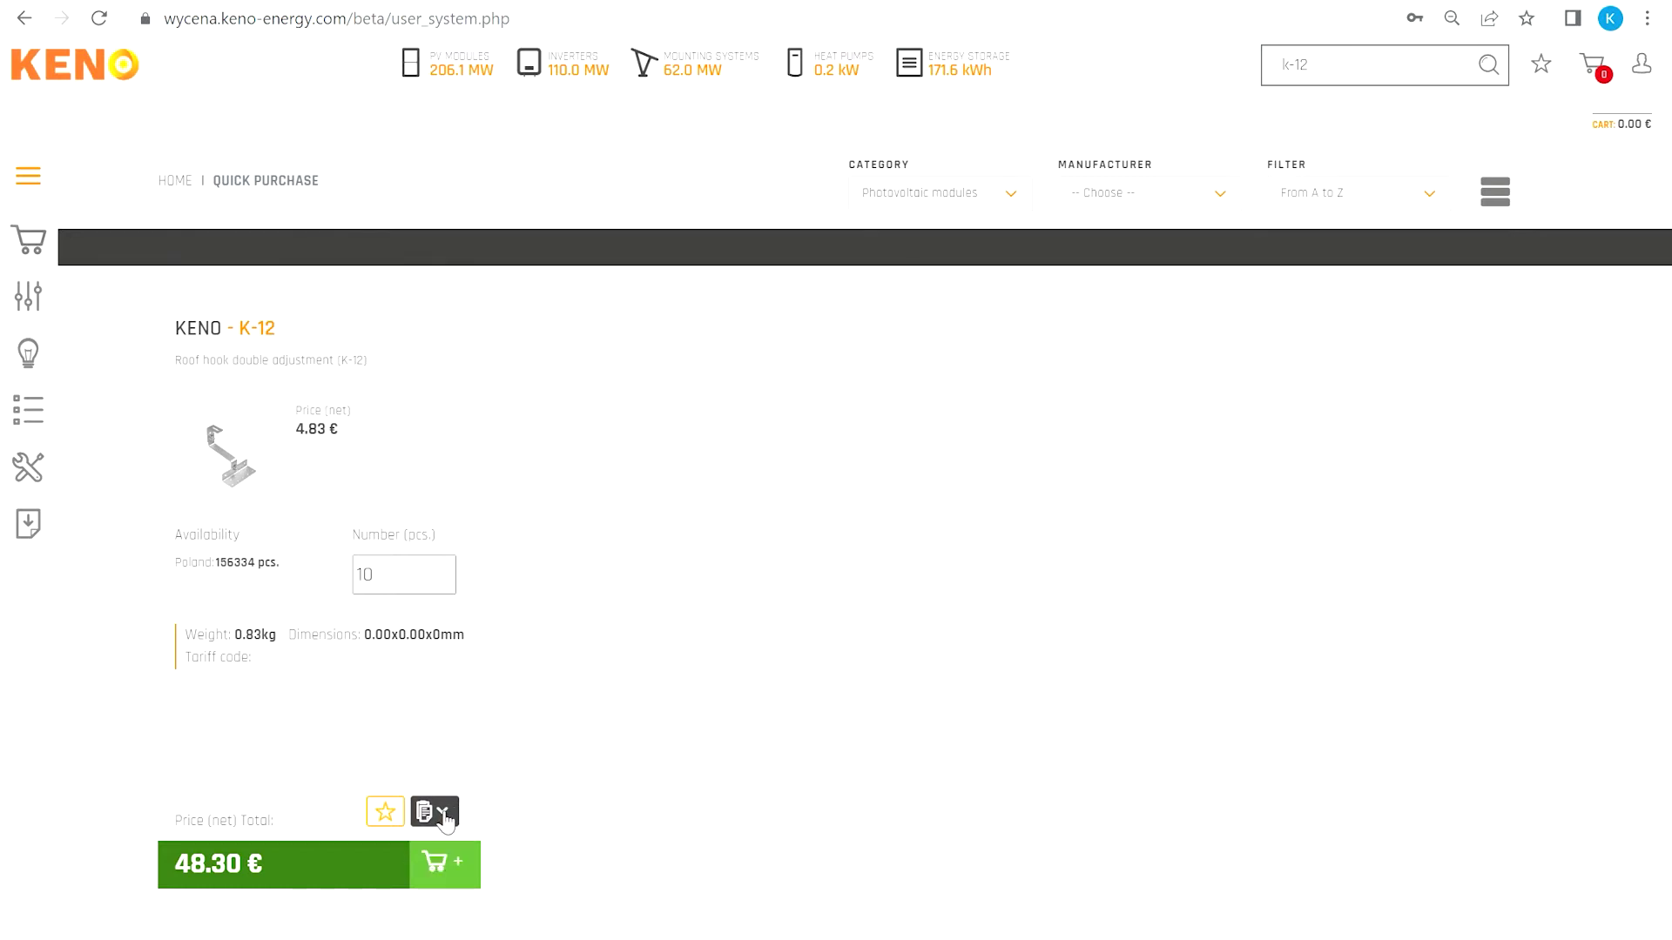
click(457, 882)
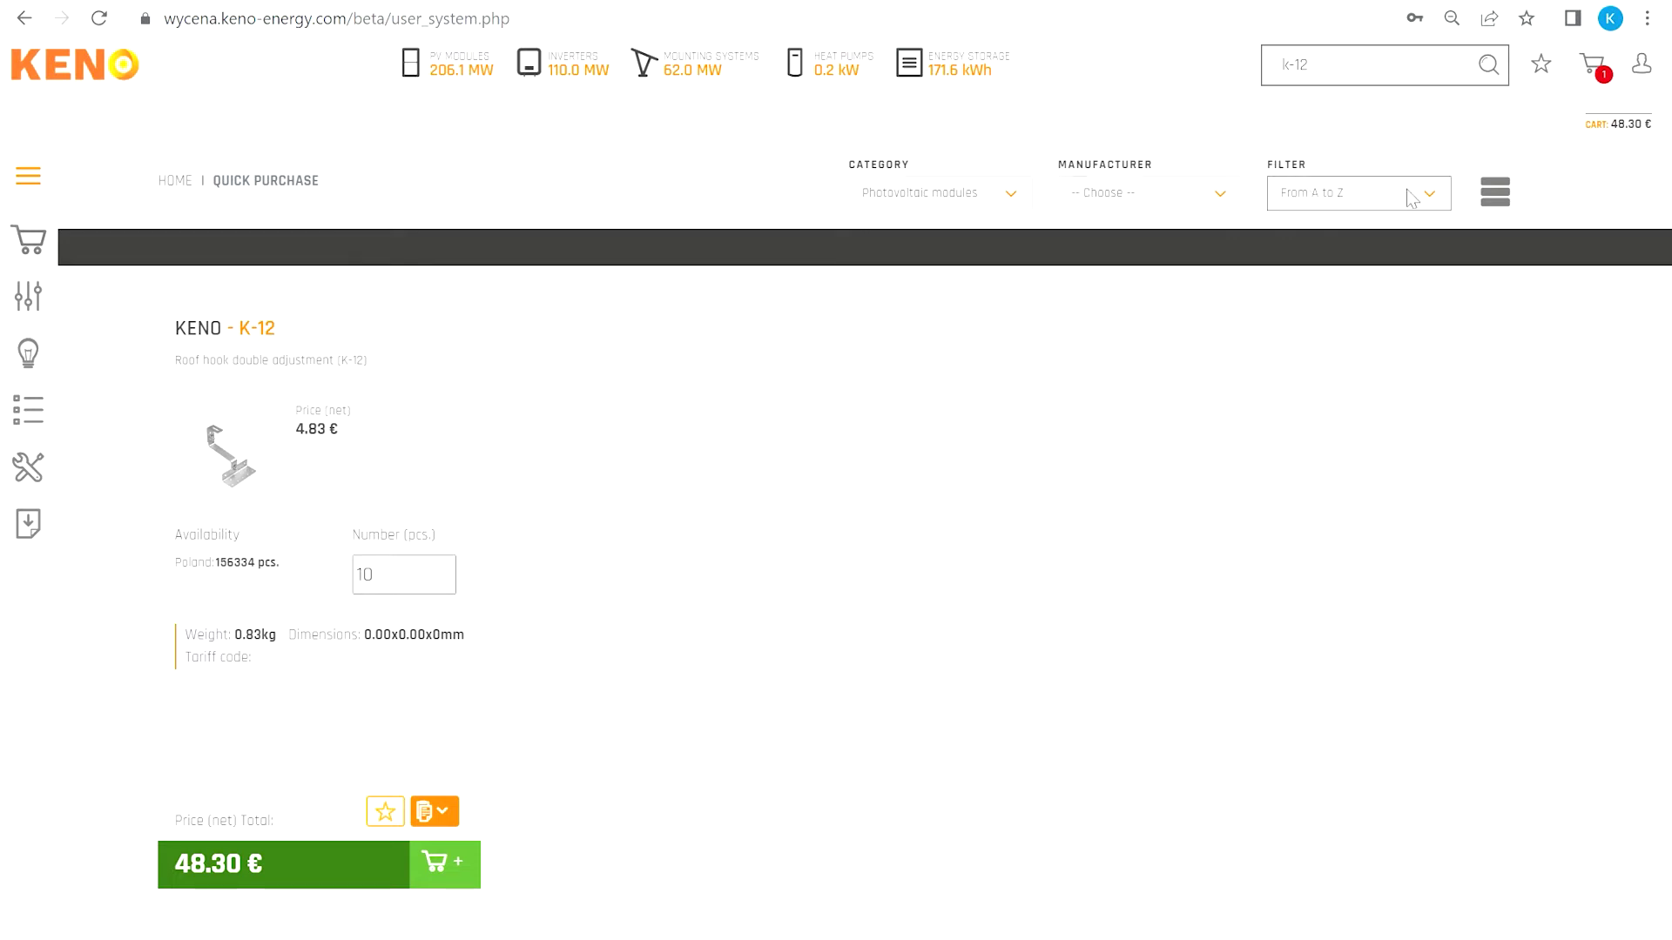
Preview the K-12 product in the list layout and return to the tile layout
click(1498, 195)
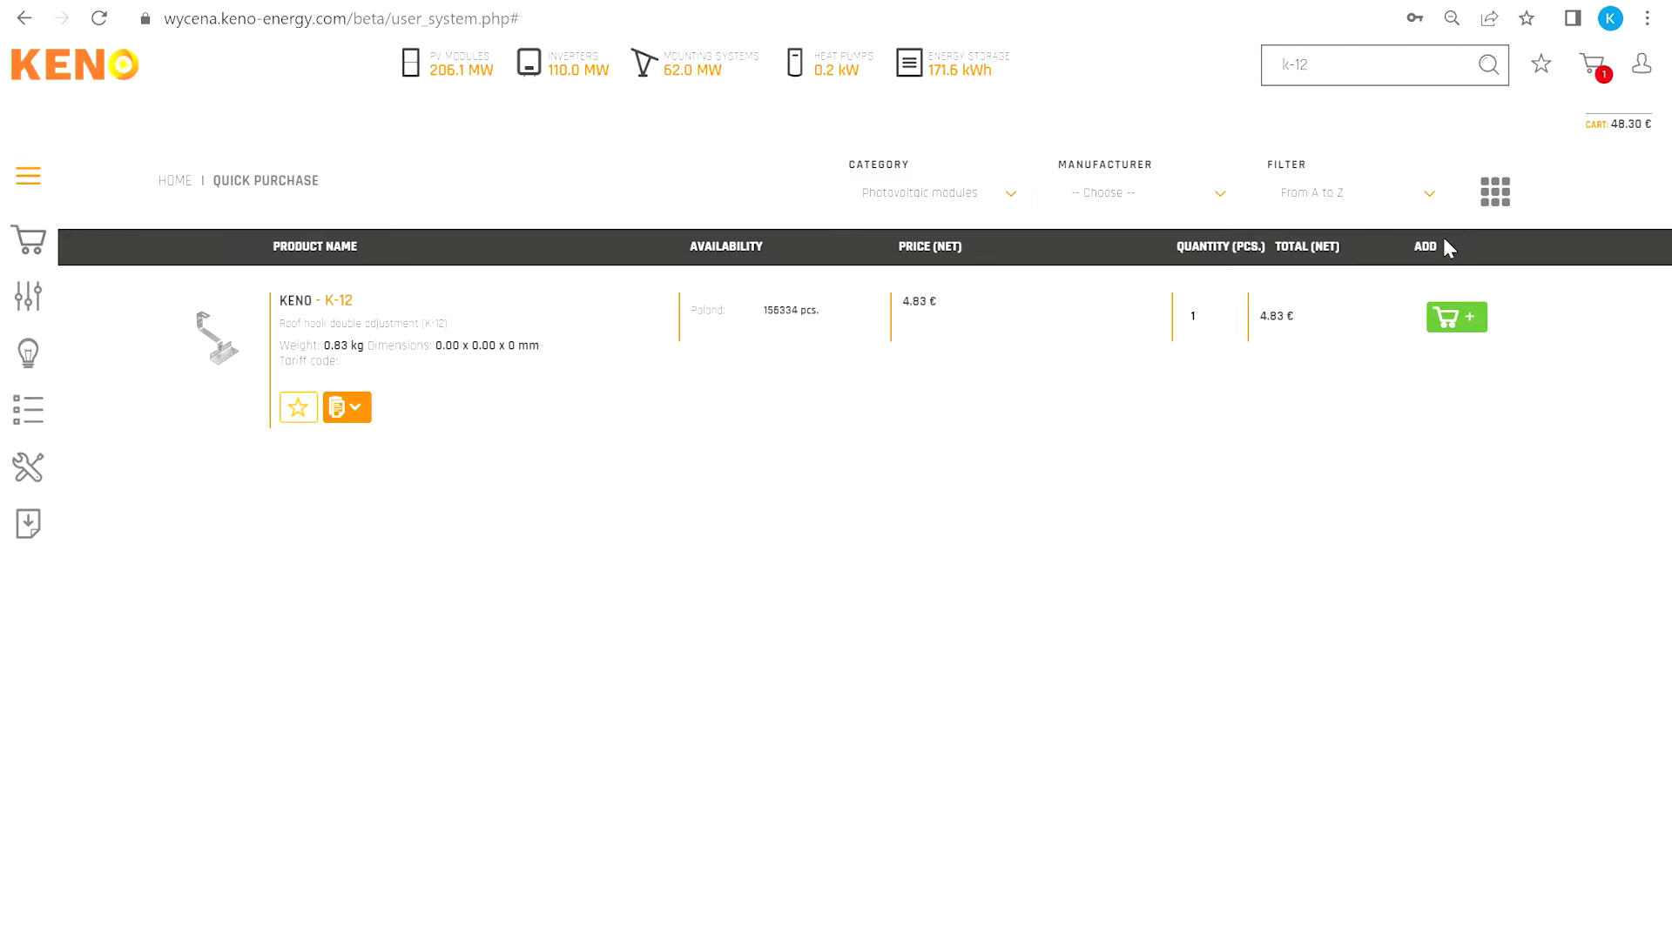
click(1505, 188)
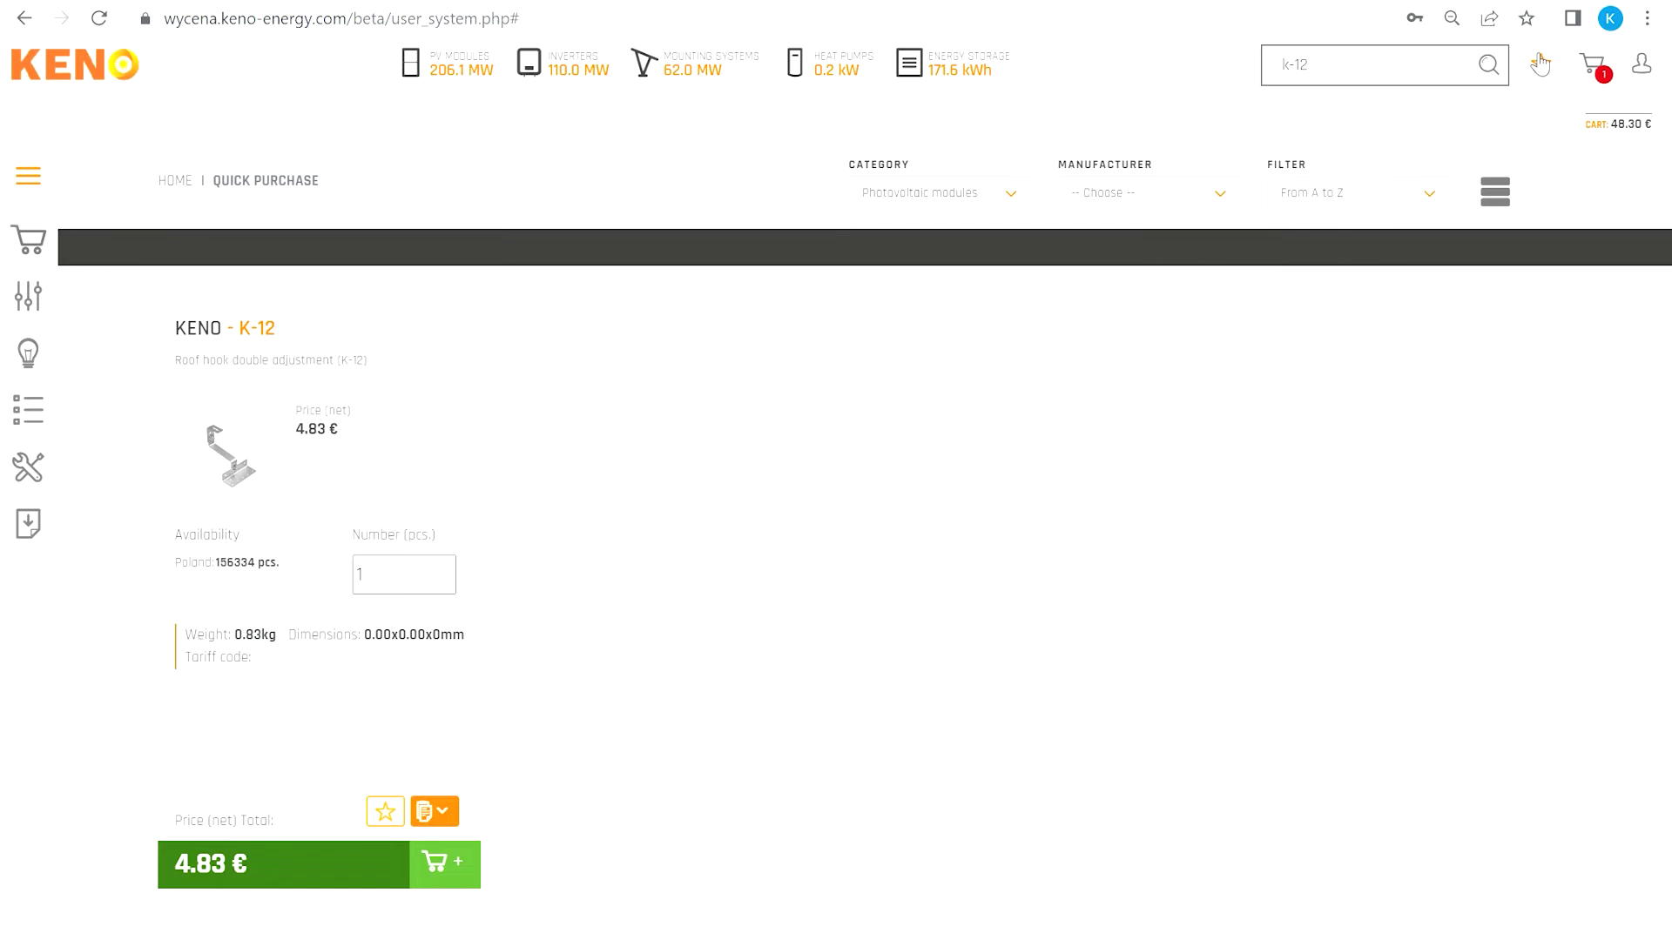
Remove the K-12 roof hook from the cart
click(1605, 65)
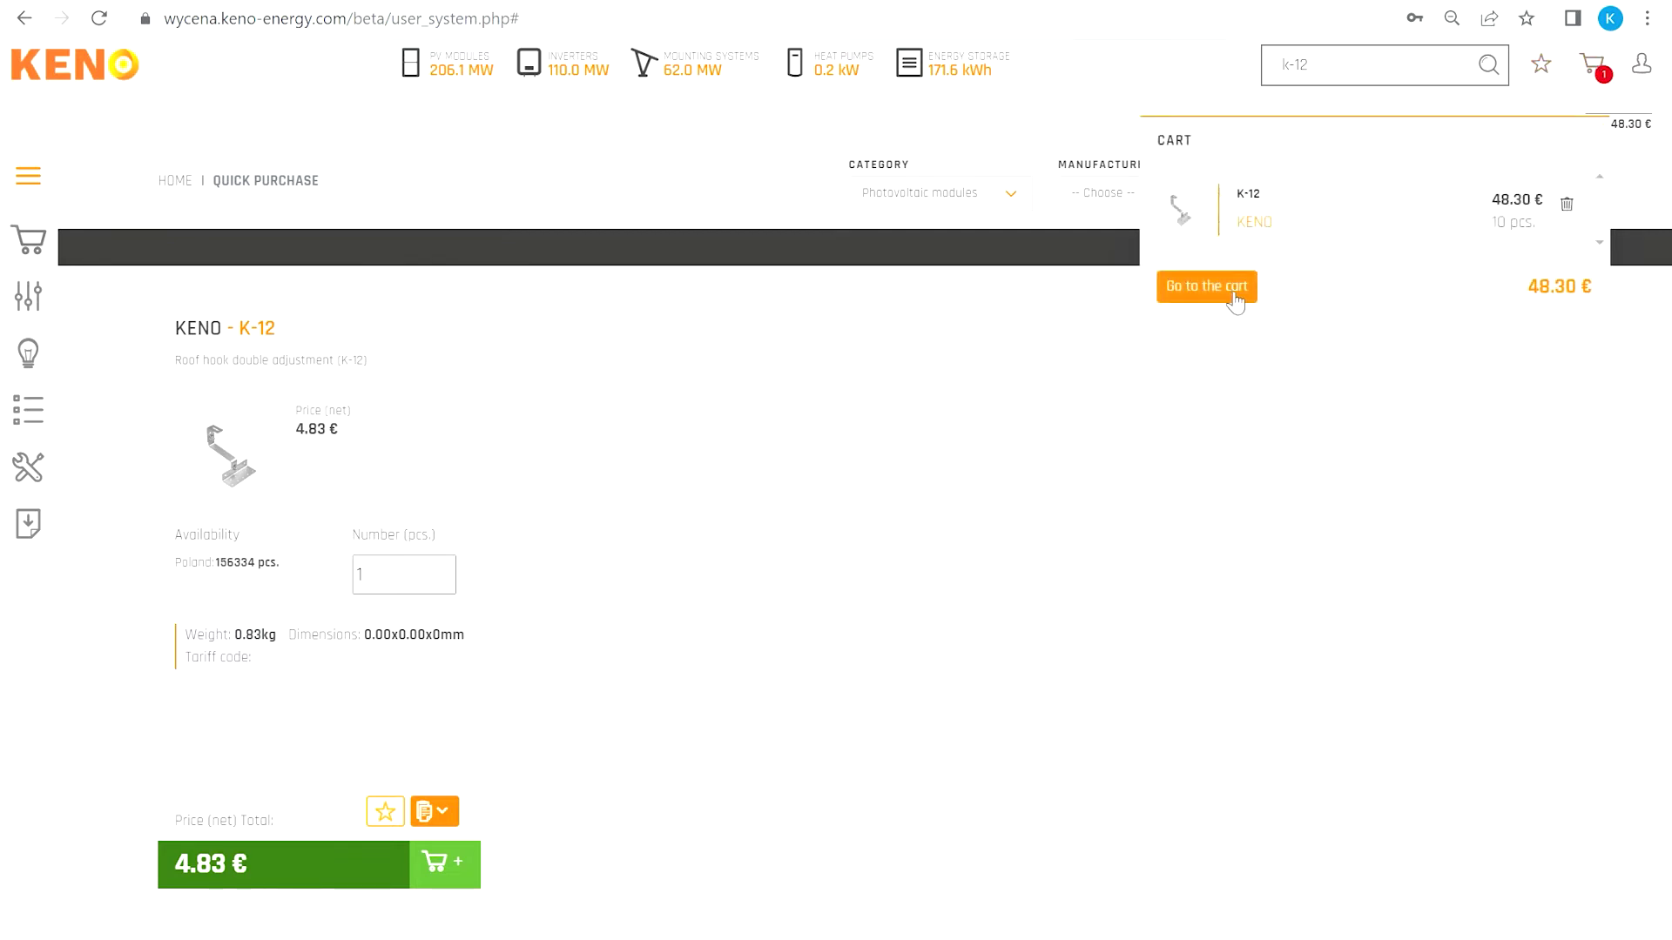
click(1567, 207)
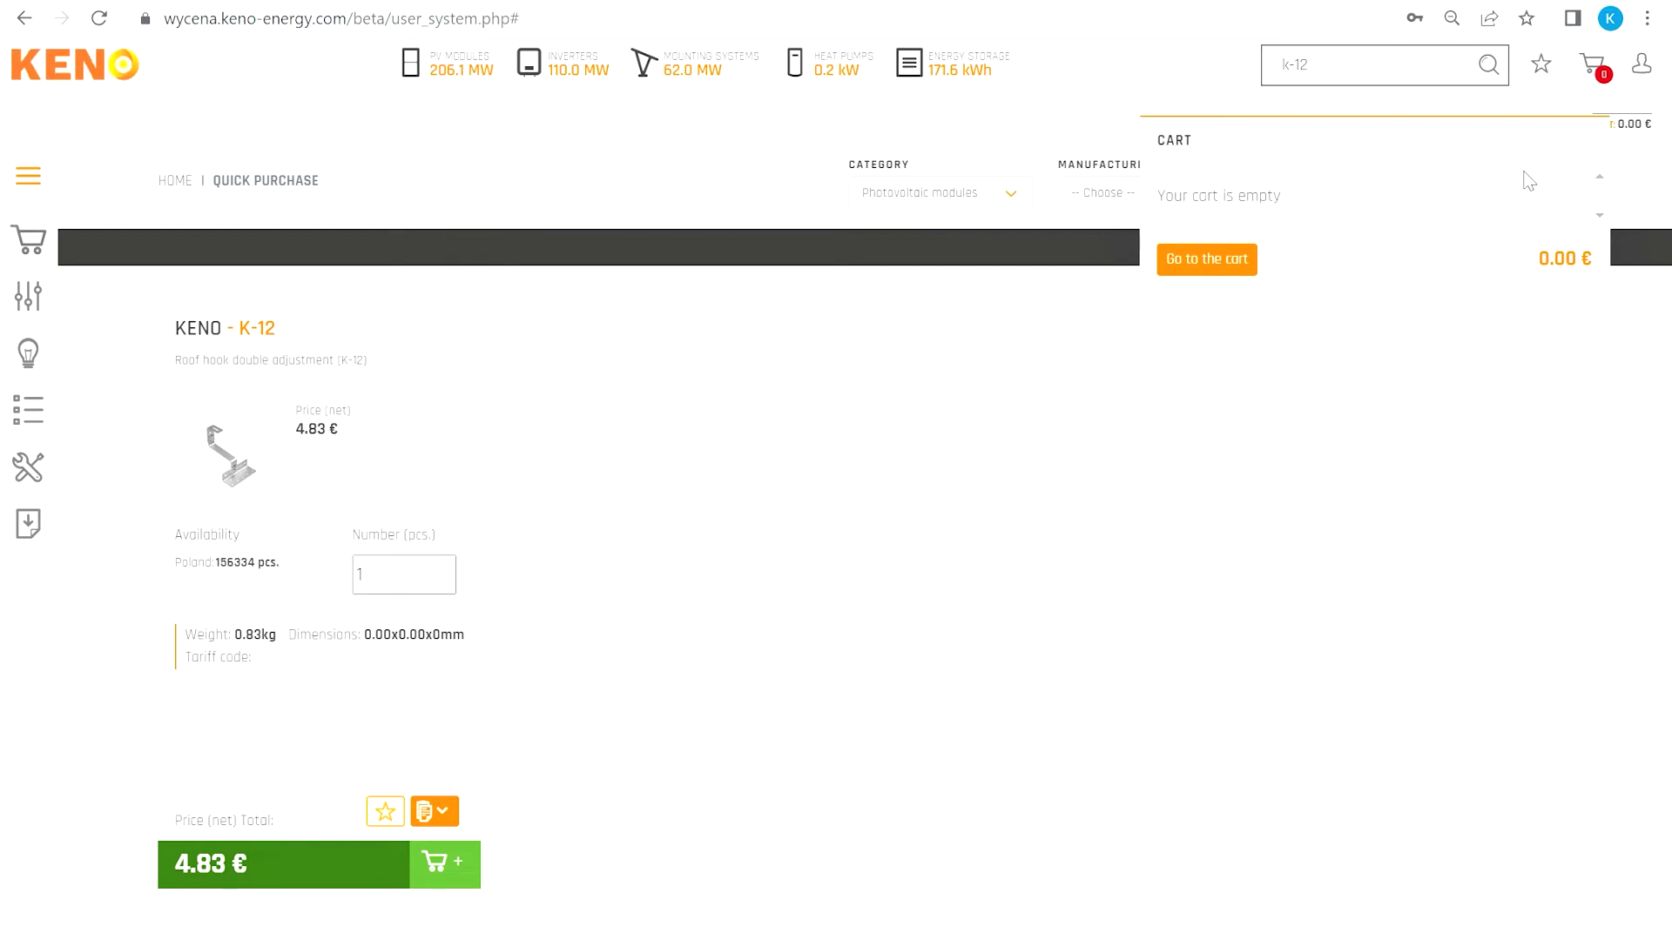
Start an order from the saved offer, try Personal collection (Overath) as its shipping method, and close the delivery form without sending
mouse_move(1644, 64)
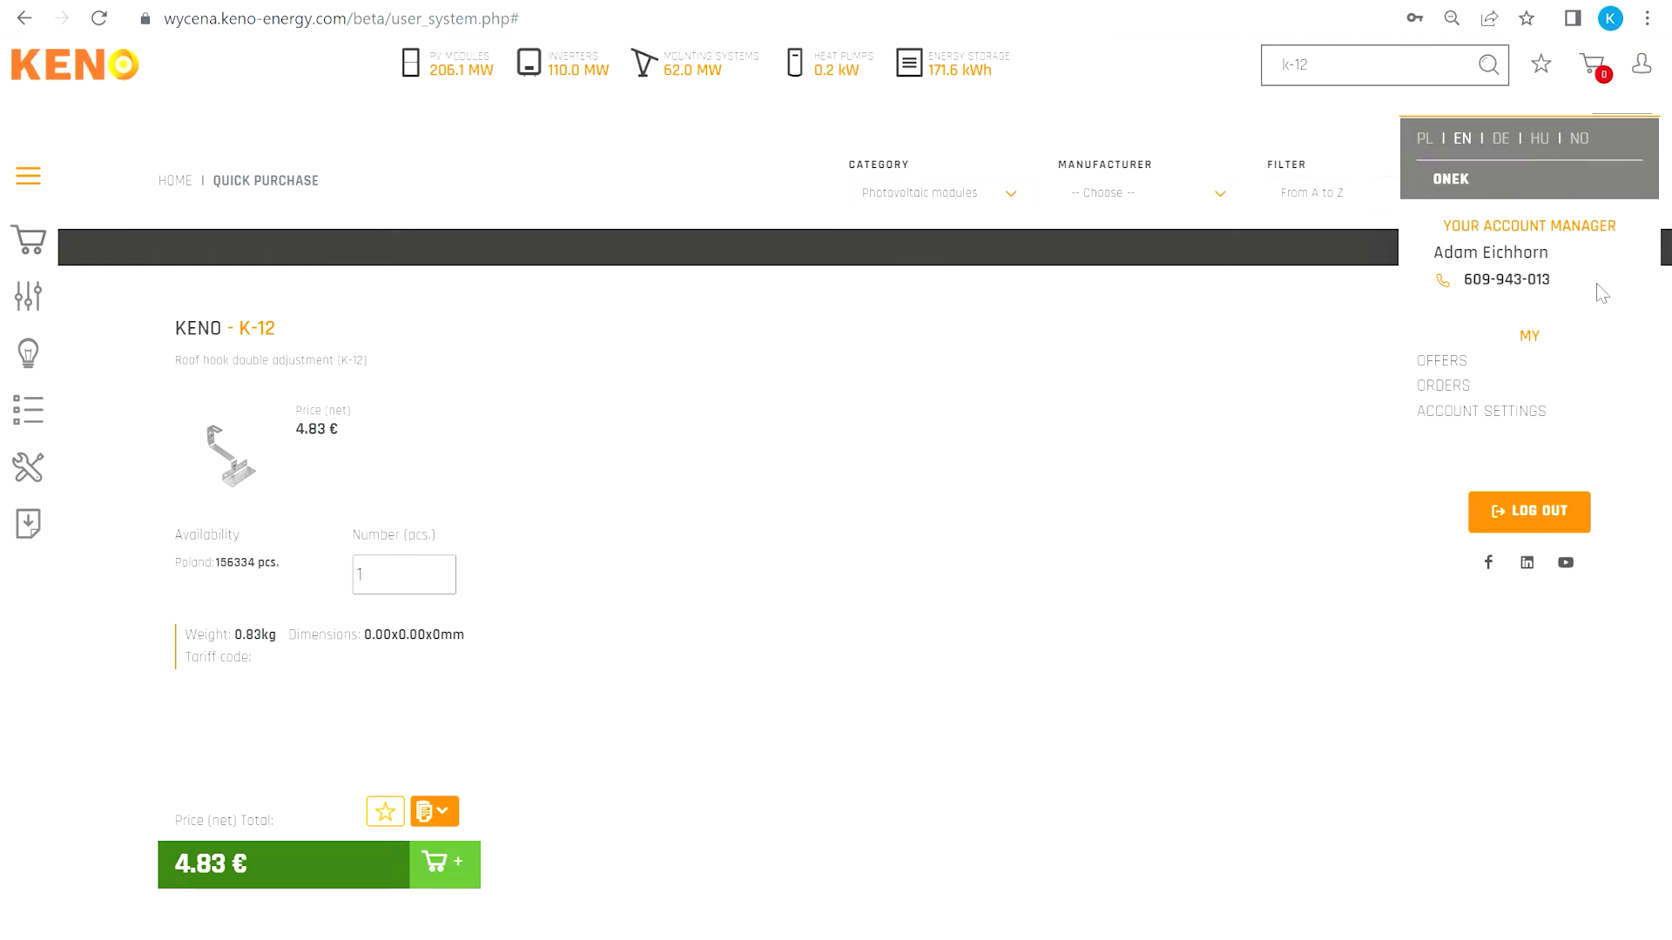
click(1462, 371)
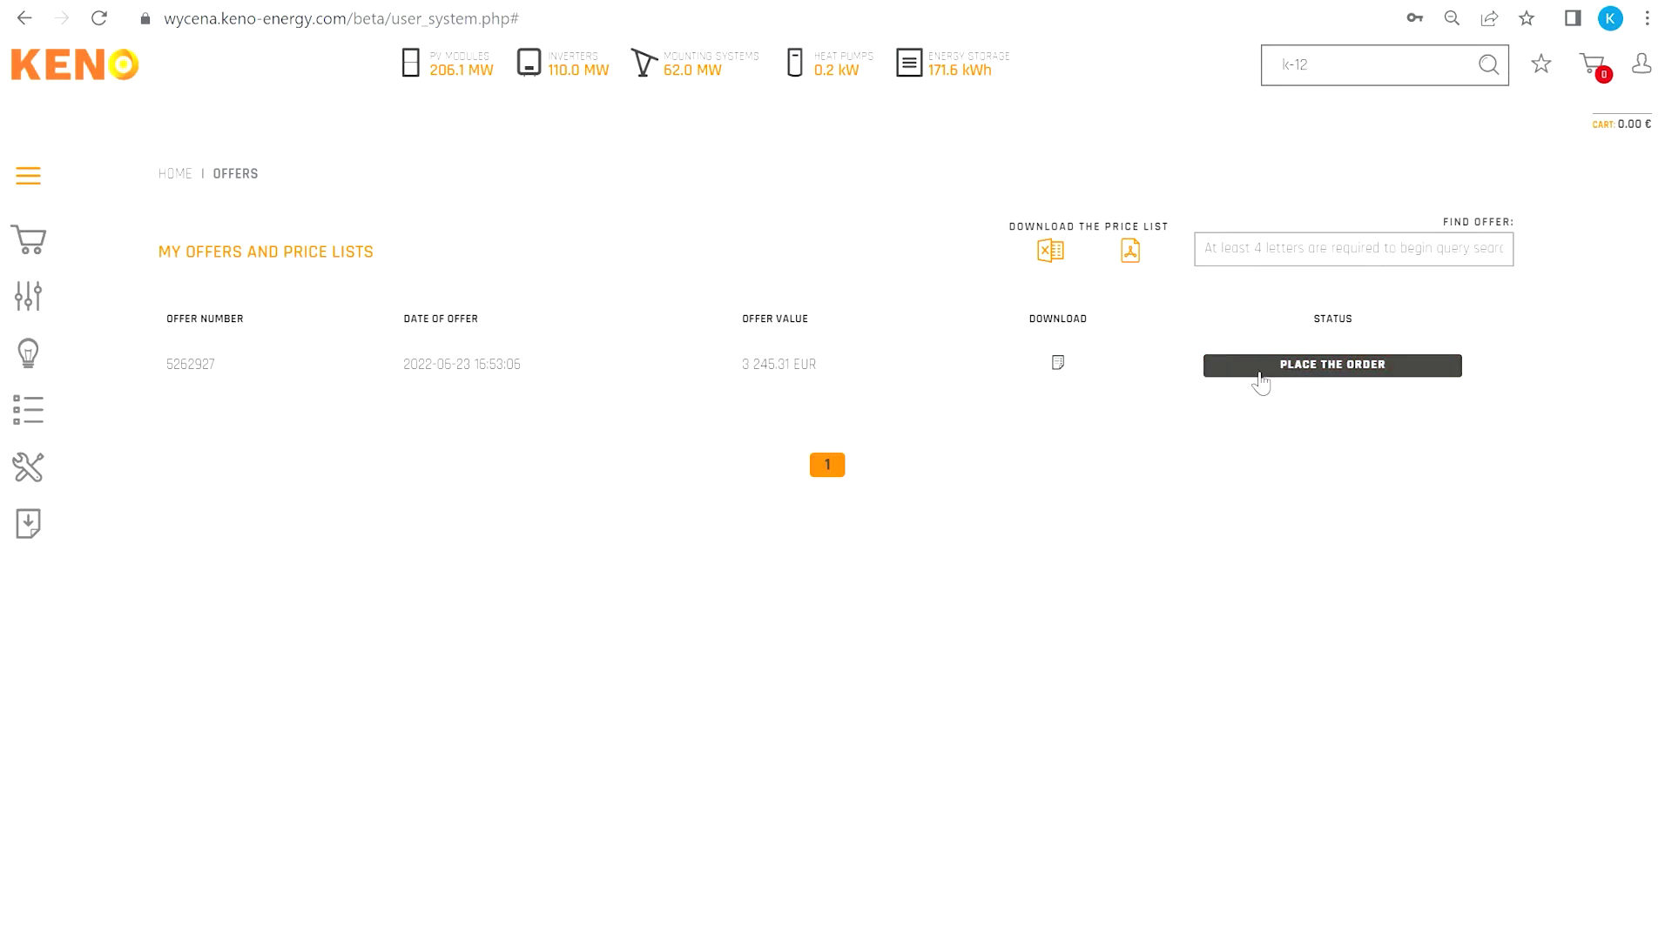
click(1261, 378)
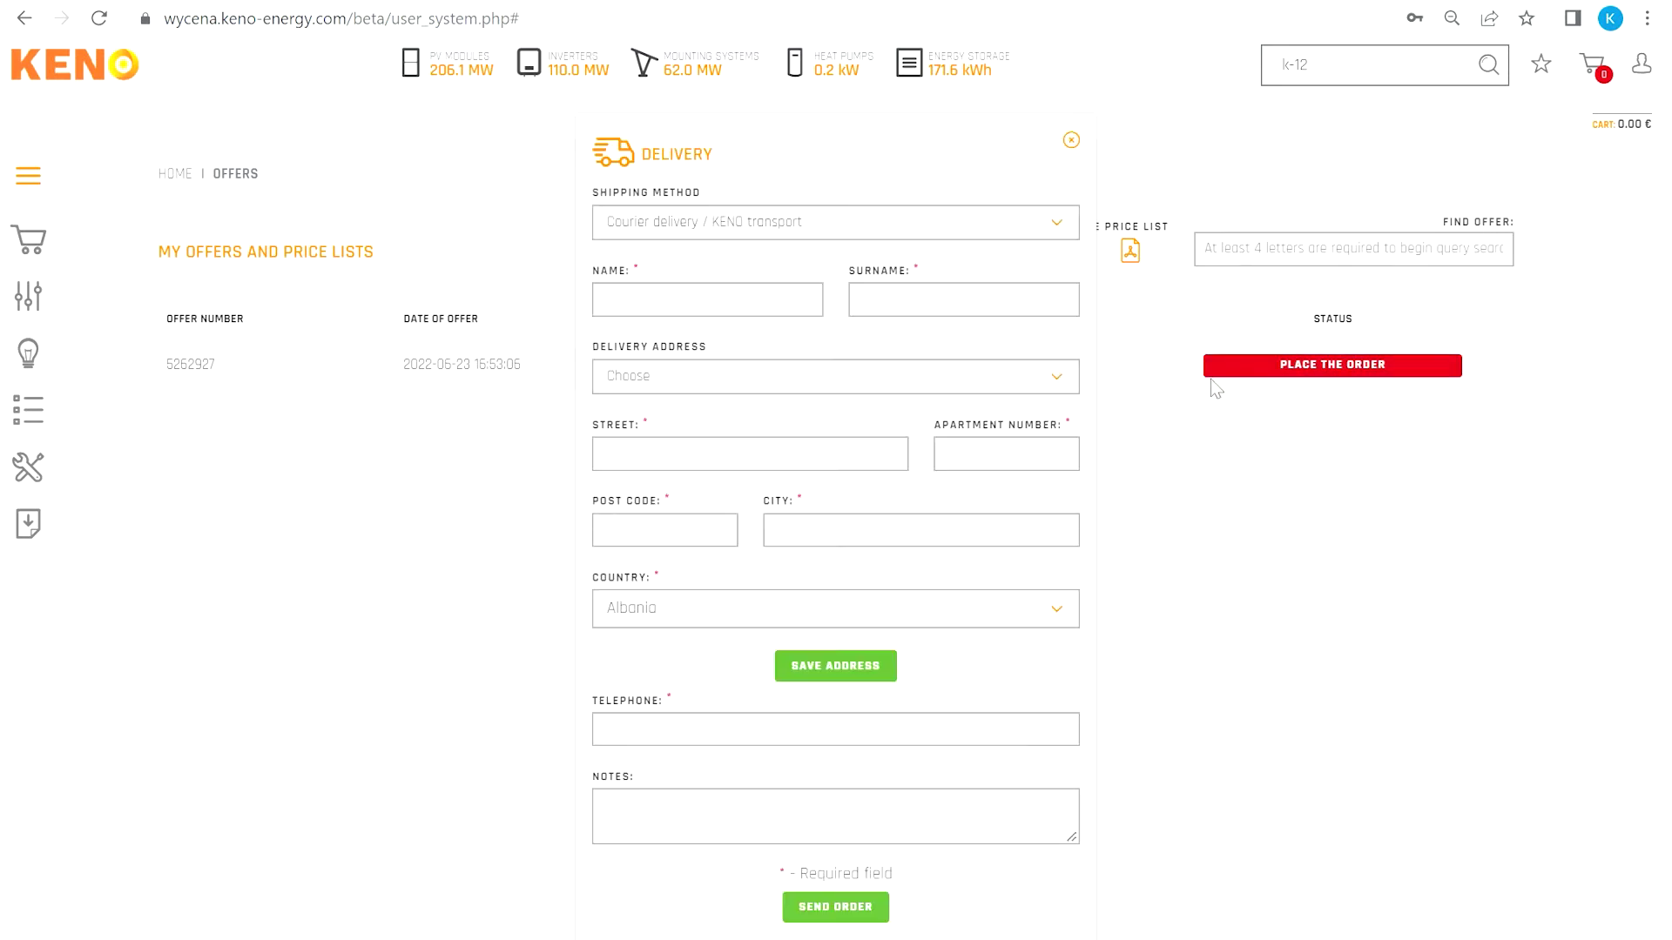
click(671, 222)
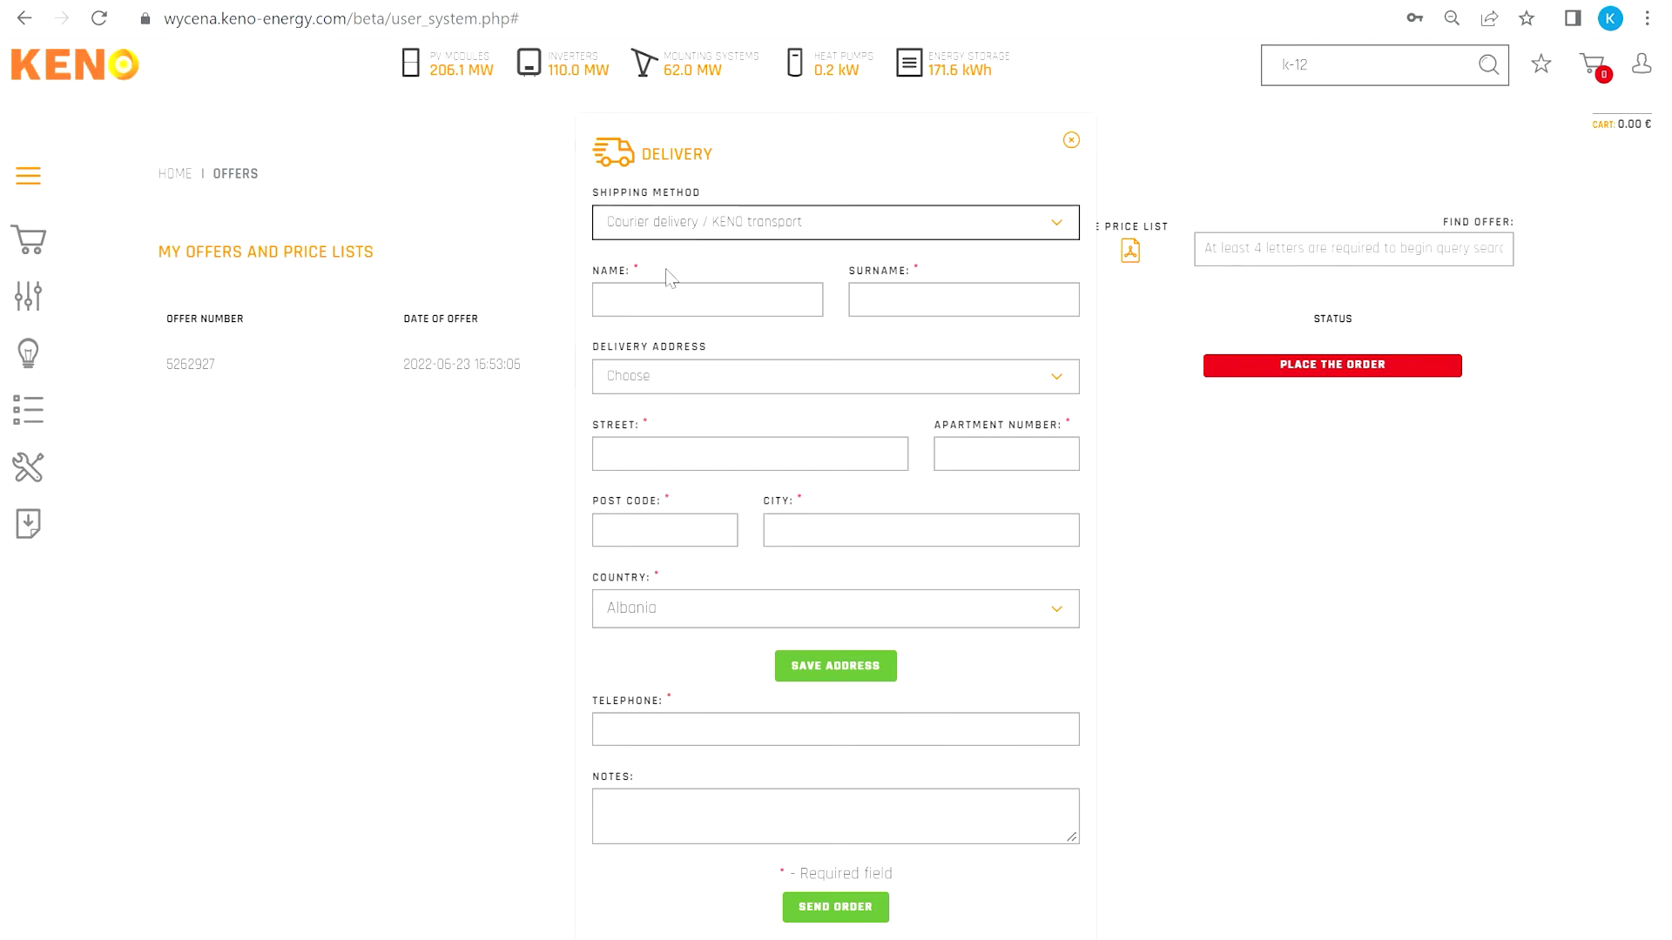
click(672, 278)
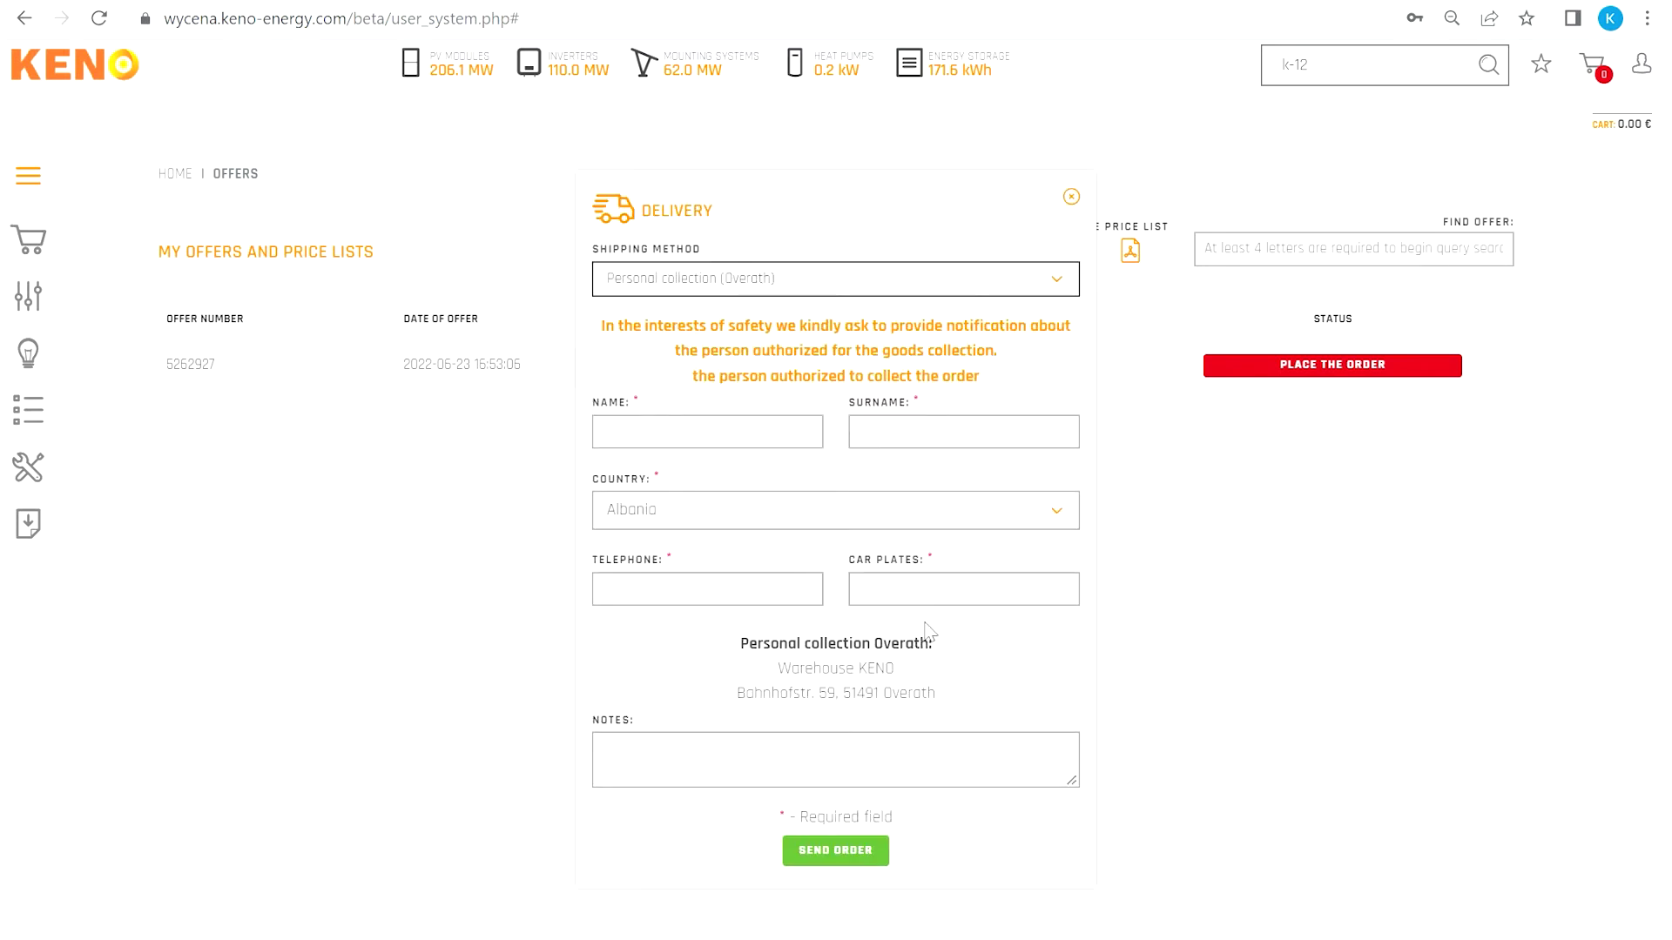
click(1072, 197)
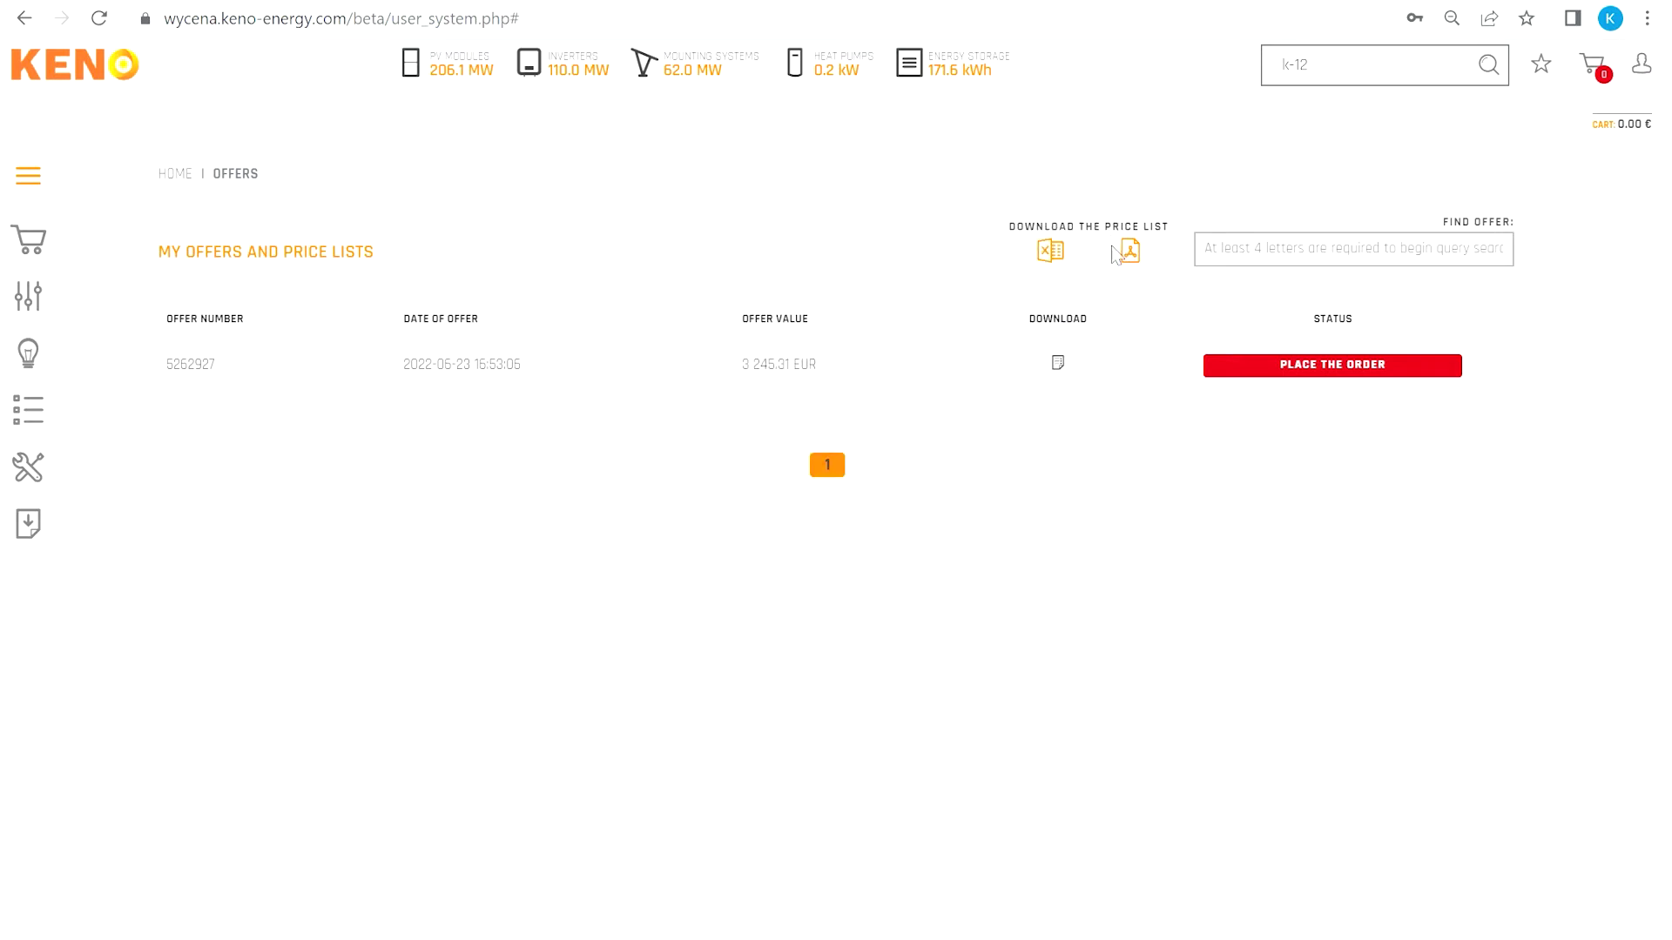
View the account's orders page and its account settings with notifications, password and company data
click(1643, 68)
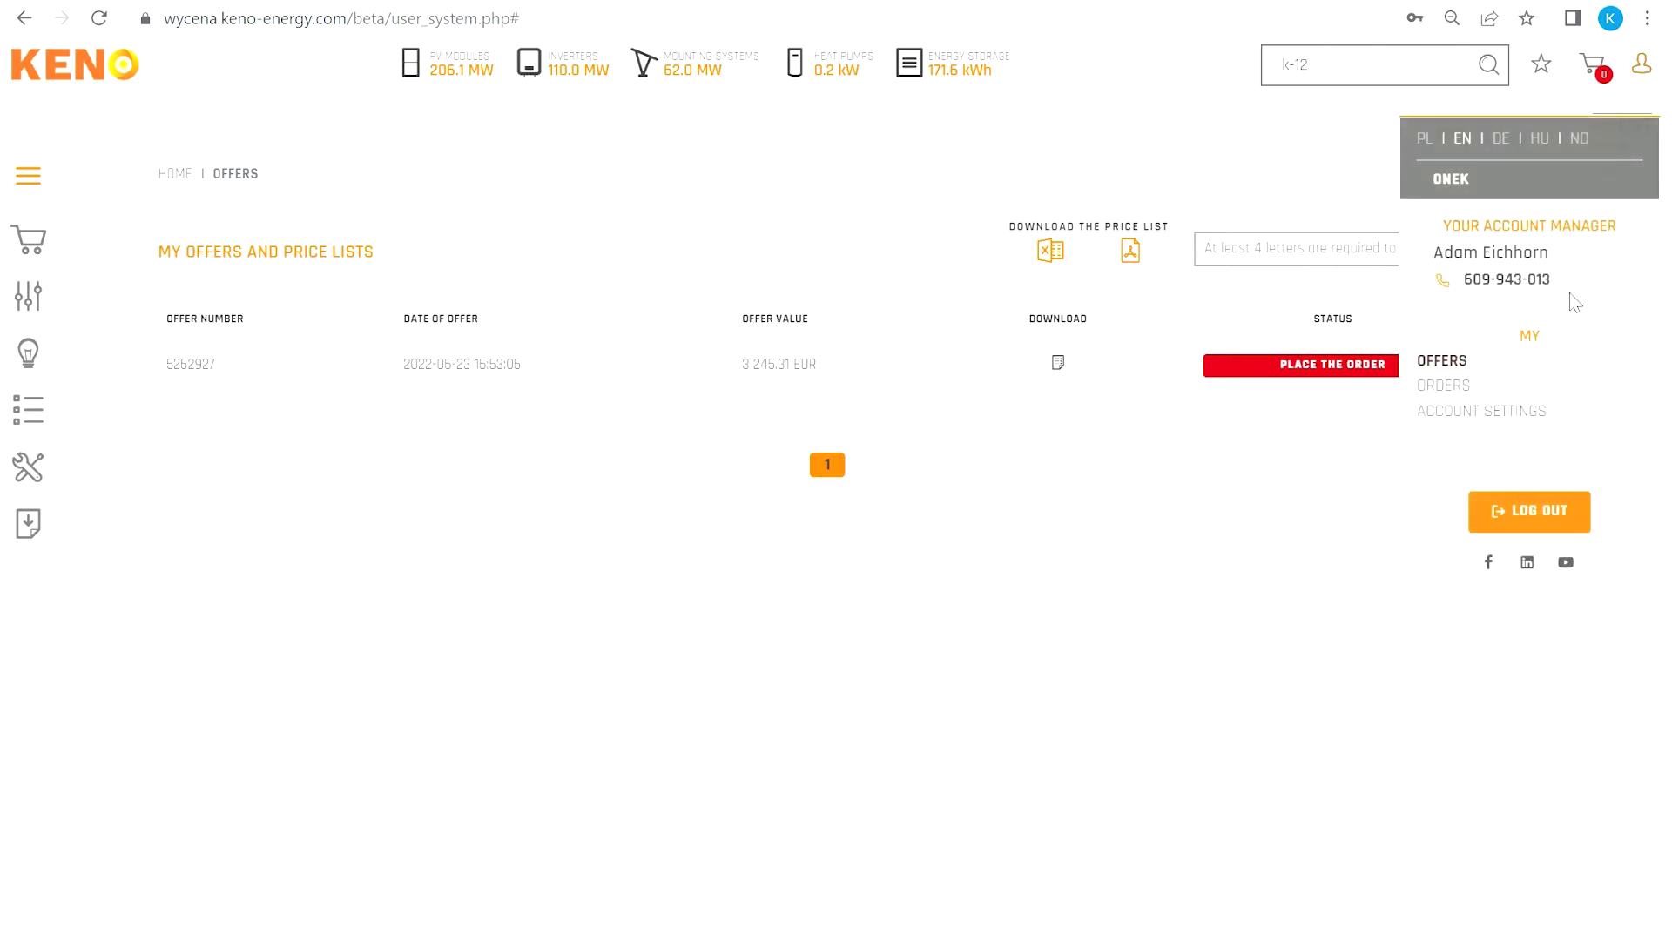
click(1460, 393)
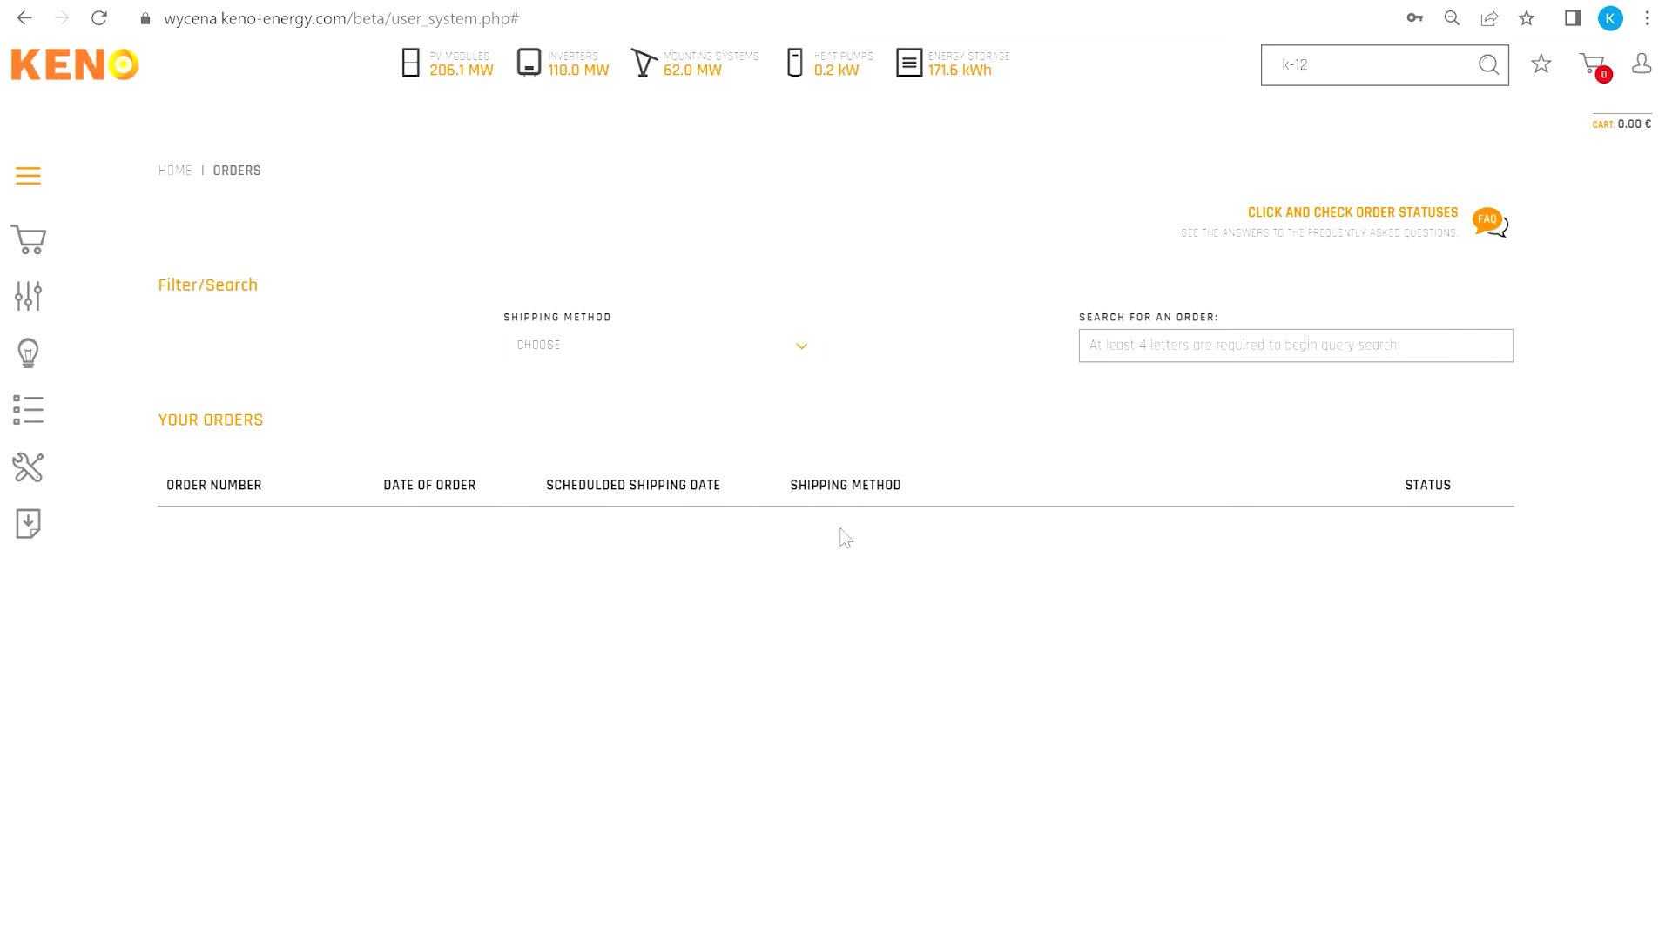
click(1661, 68)
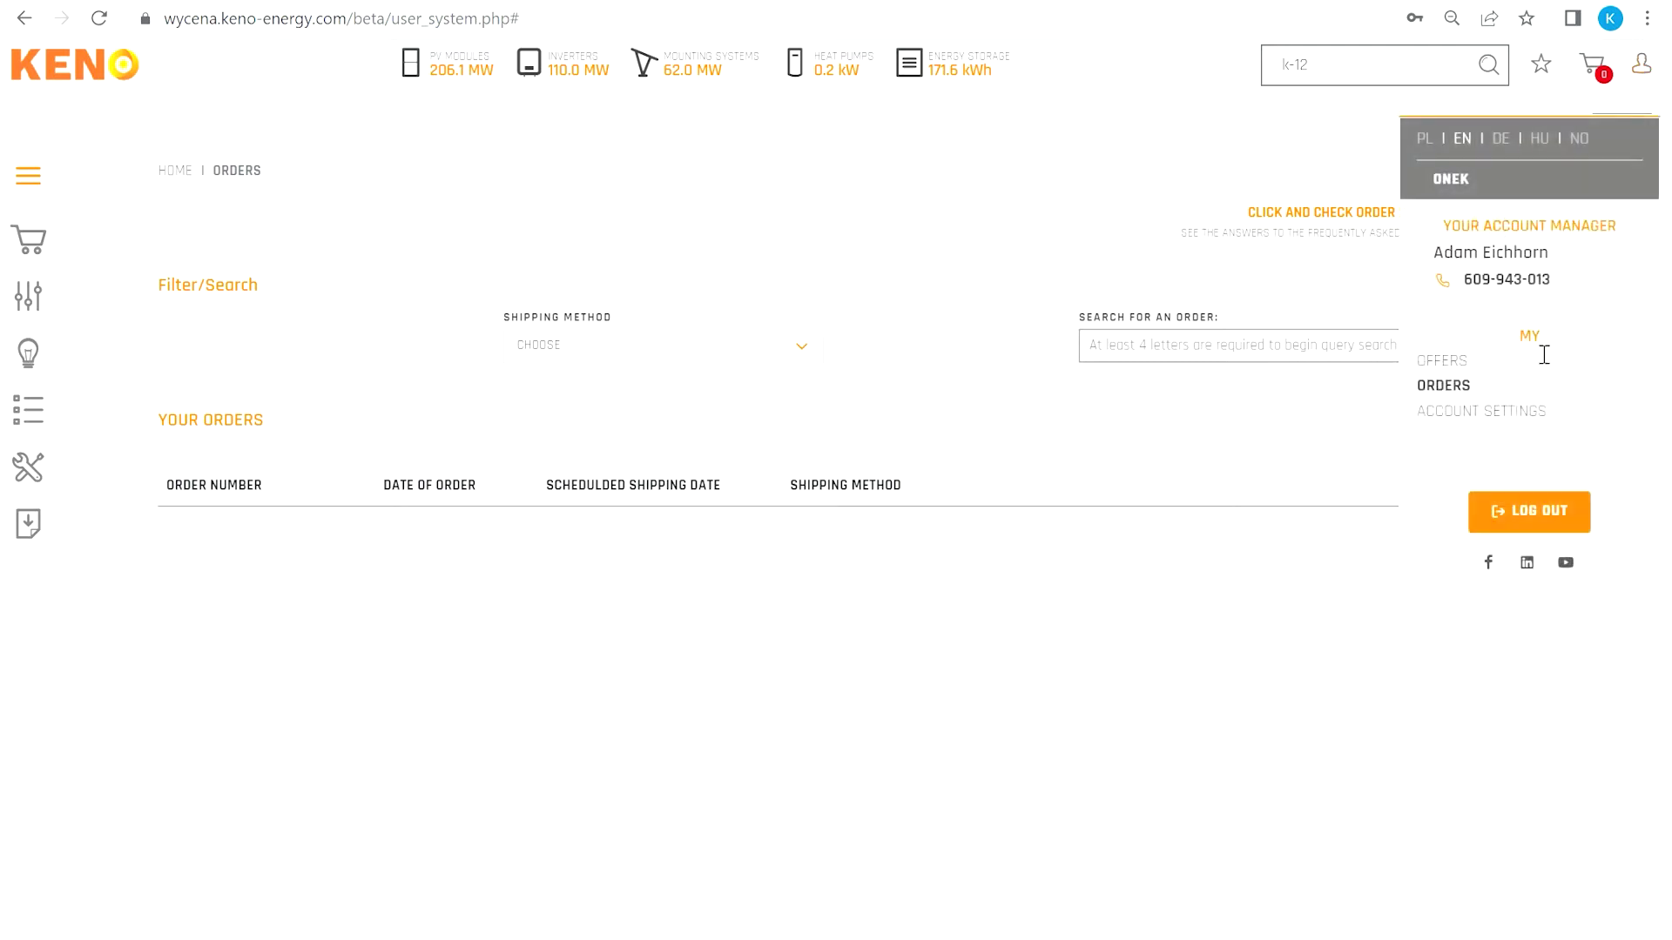
click(1504, 416)
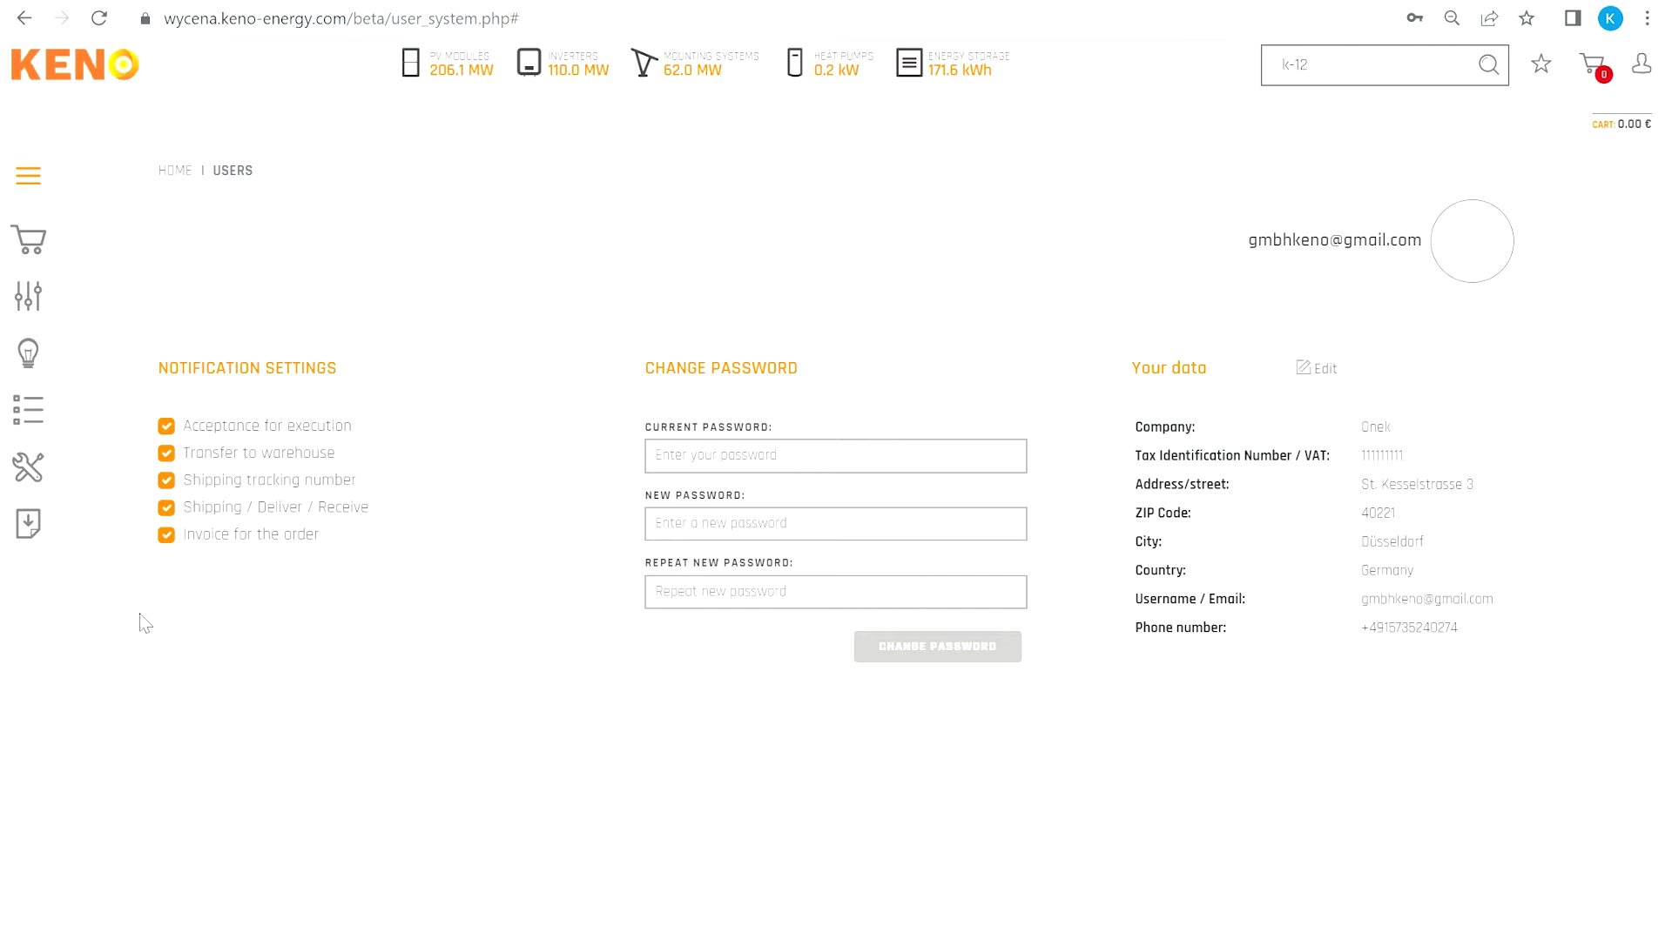
Browse the photovoltaic modules in Fast shopping and view the documents available for the Jinko JKM400M-6RL3-V
mouse_move(52, 193)
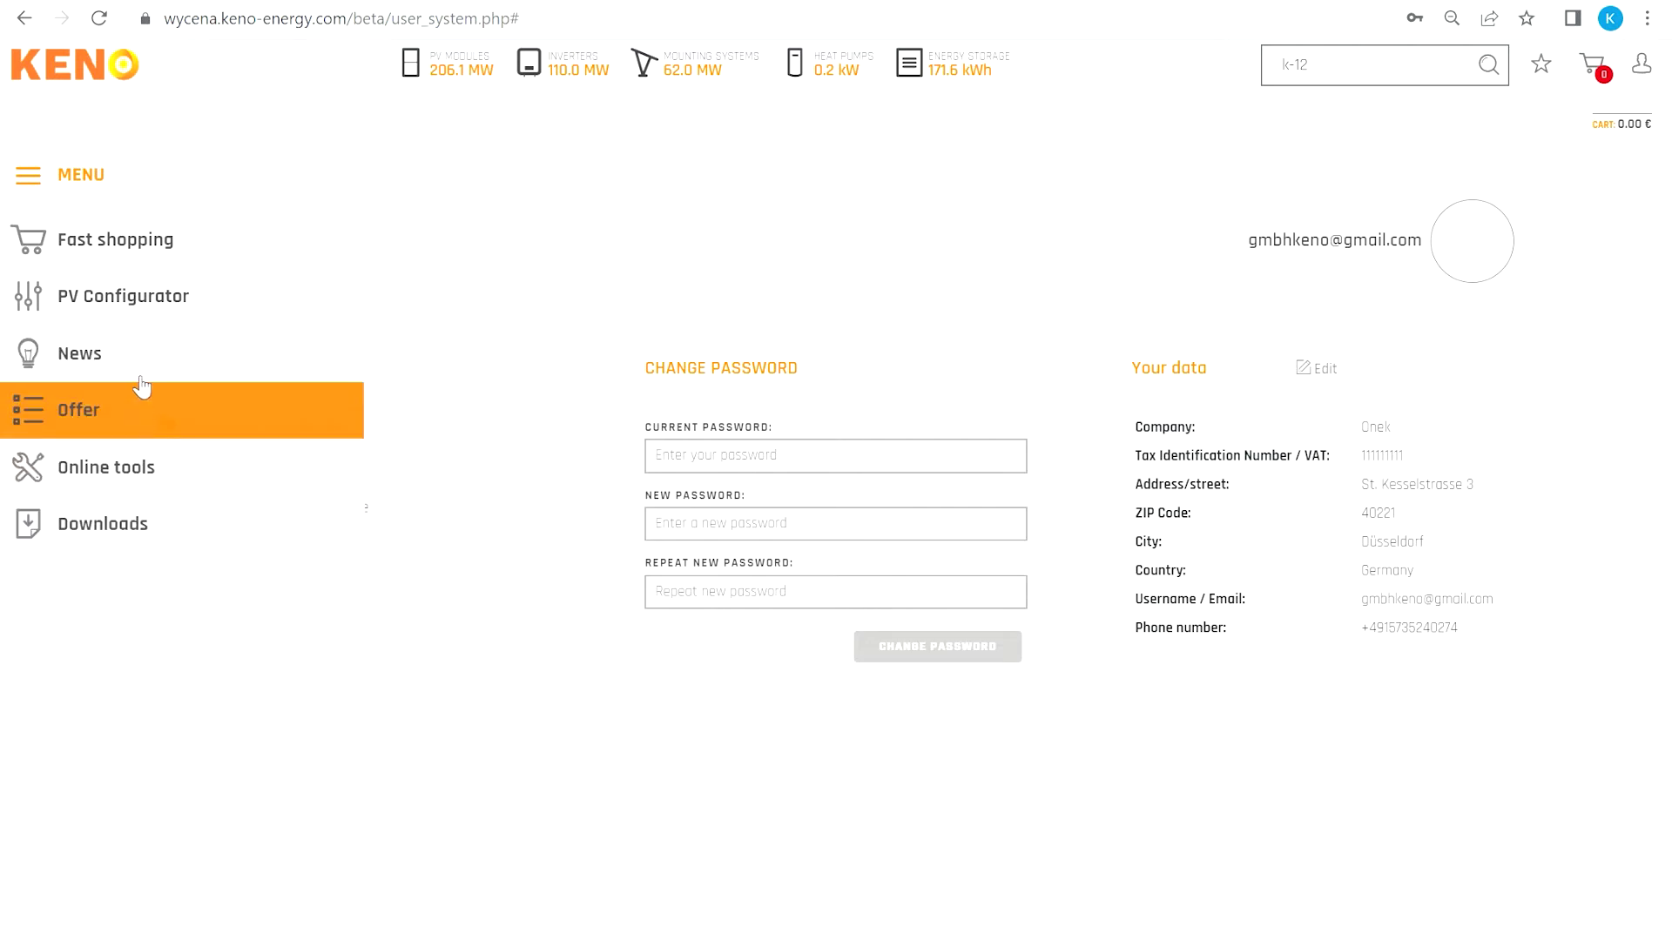
click(126, 258)
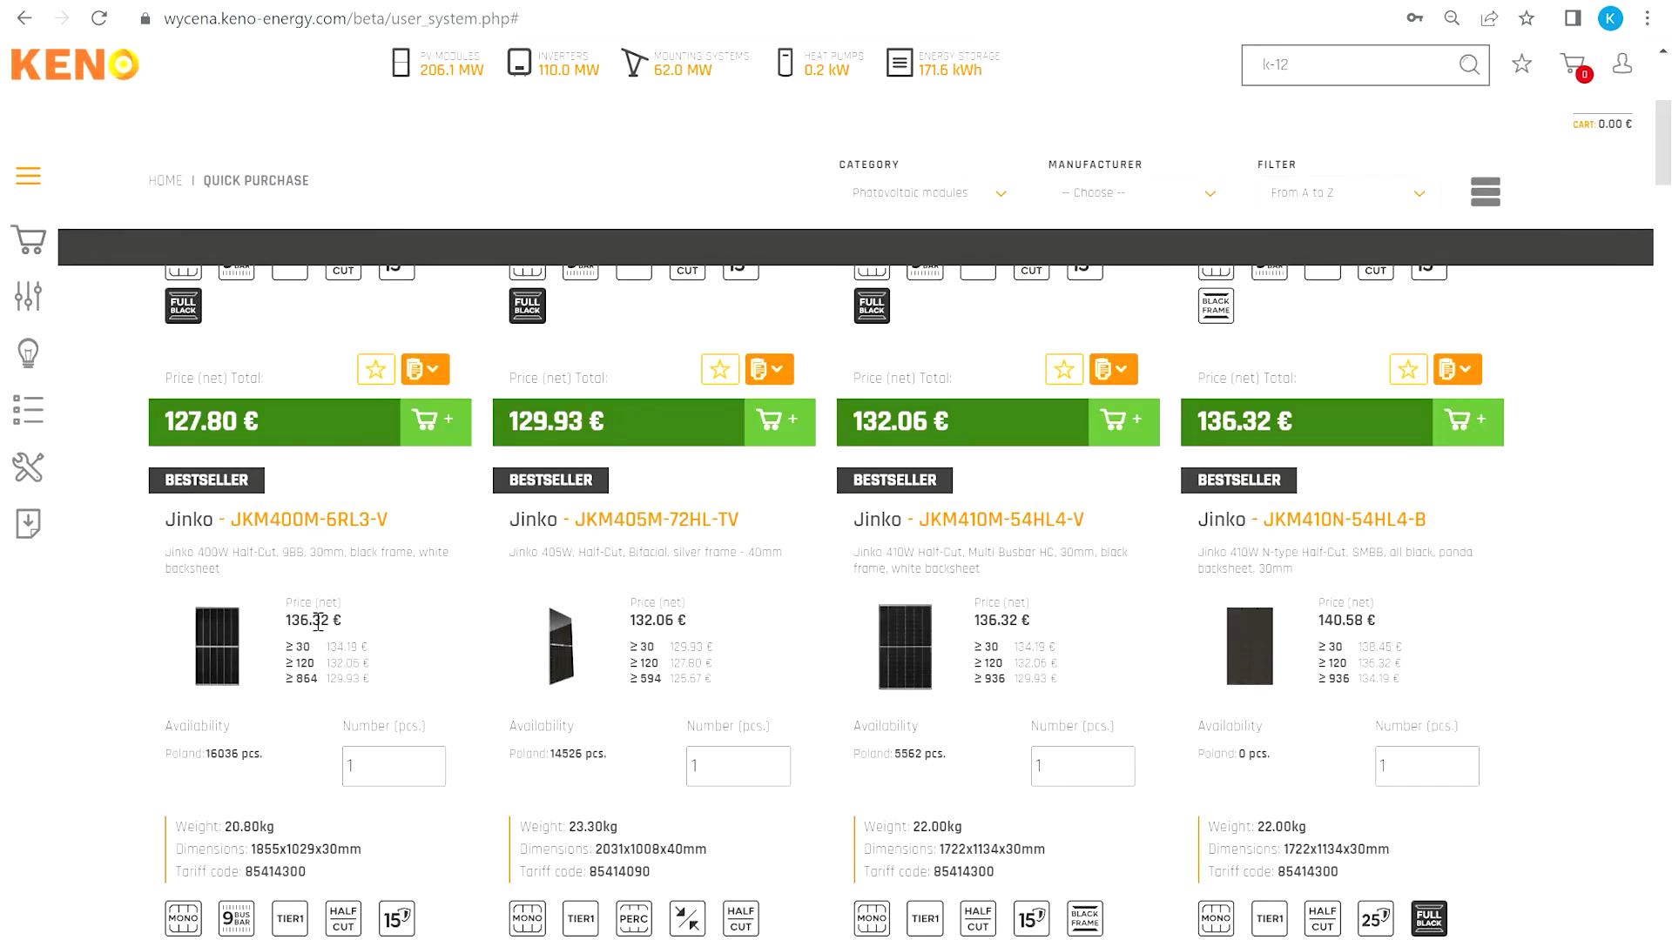
scroll(236, 757, down, 2)
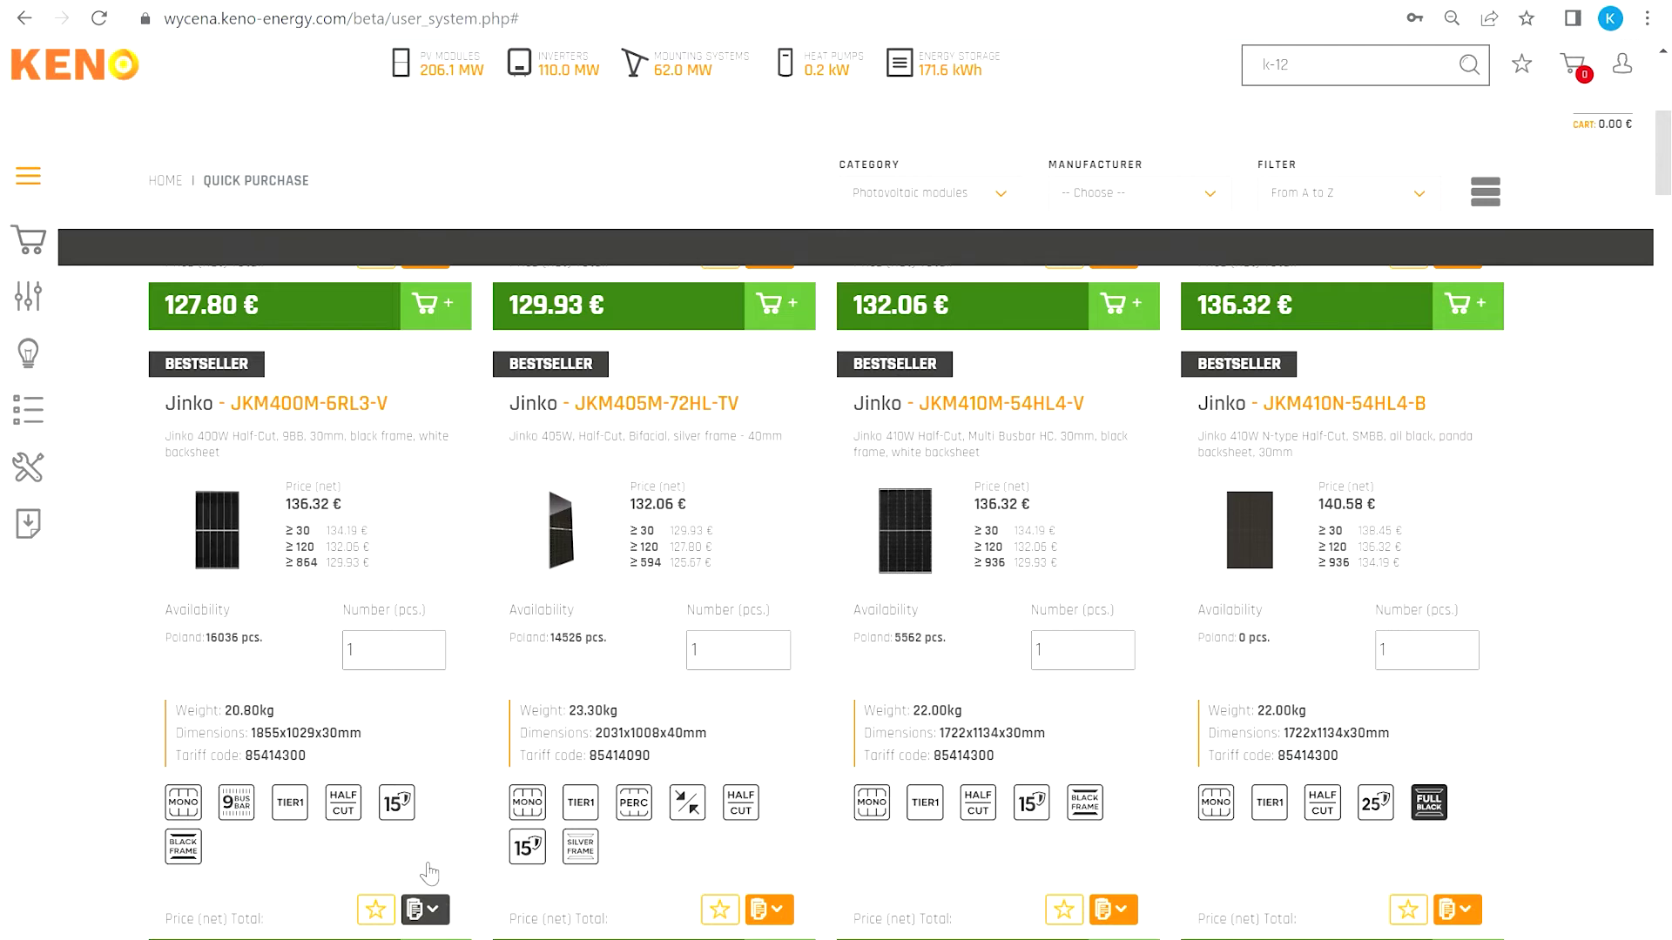
click(425, 909)
scroll(425, 897, down, 1)
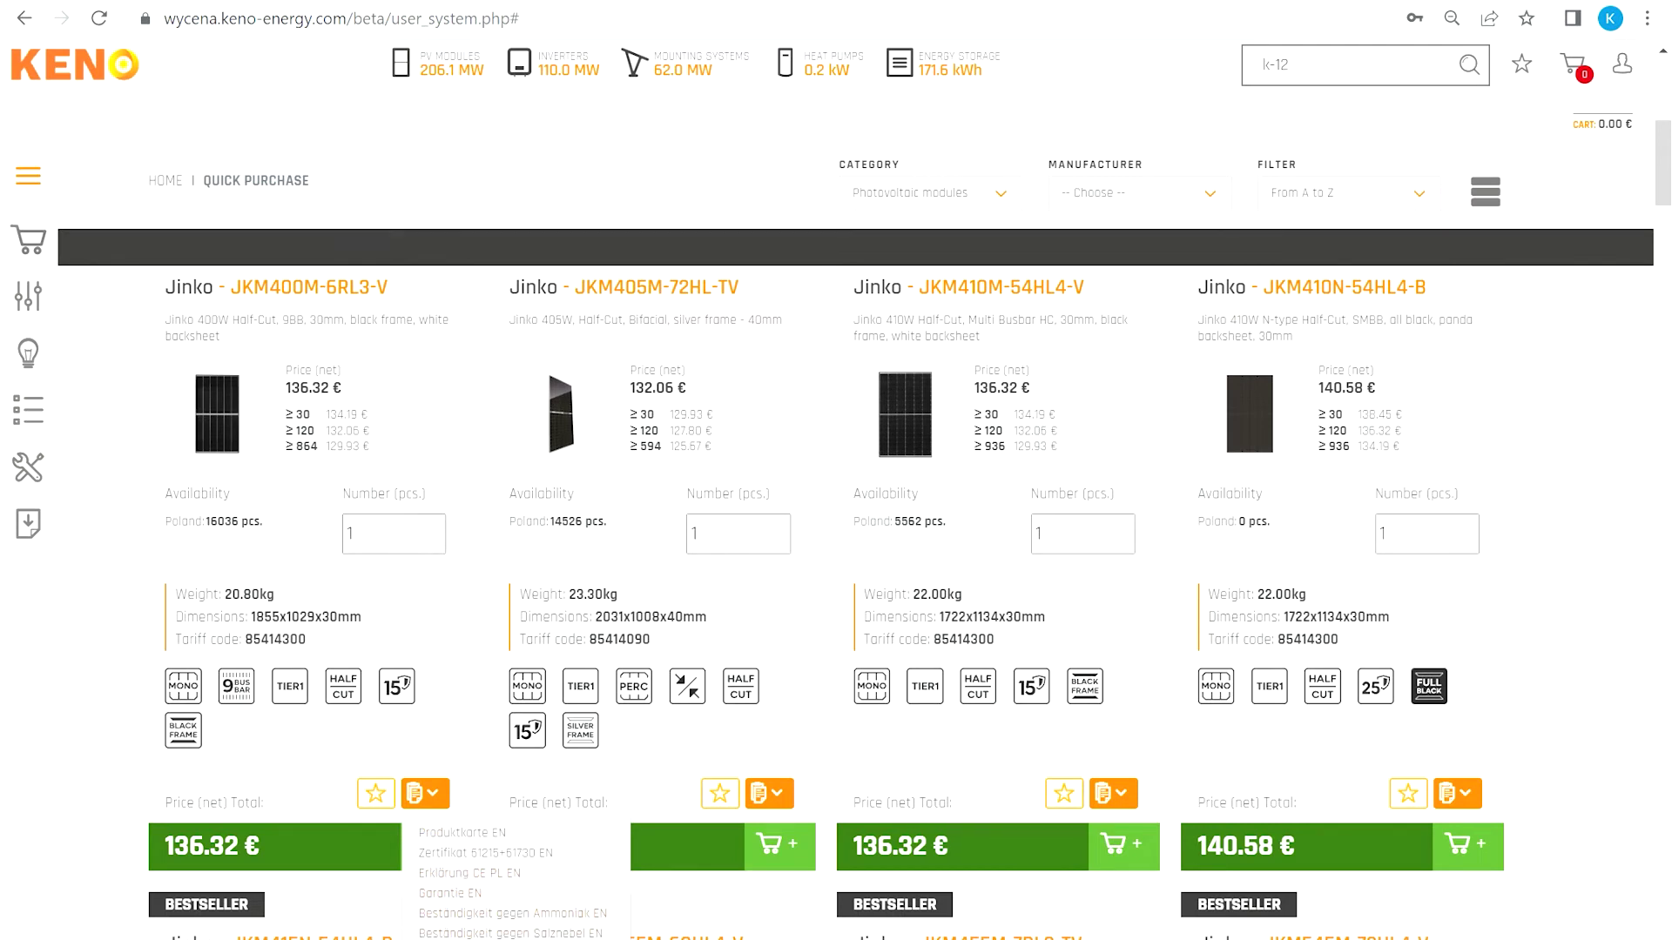
scroll(514, 913, up, 8)
Start the PV Configurator and select 10 Longi LR4-72HPH-450M modules for the photovoltaic system
mouse_move(70, 318)
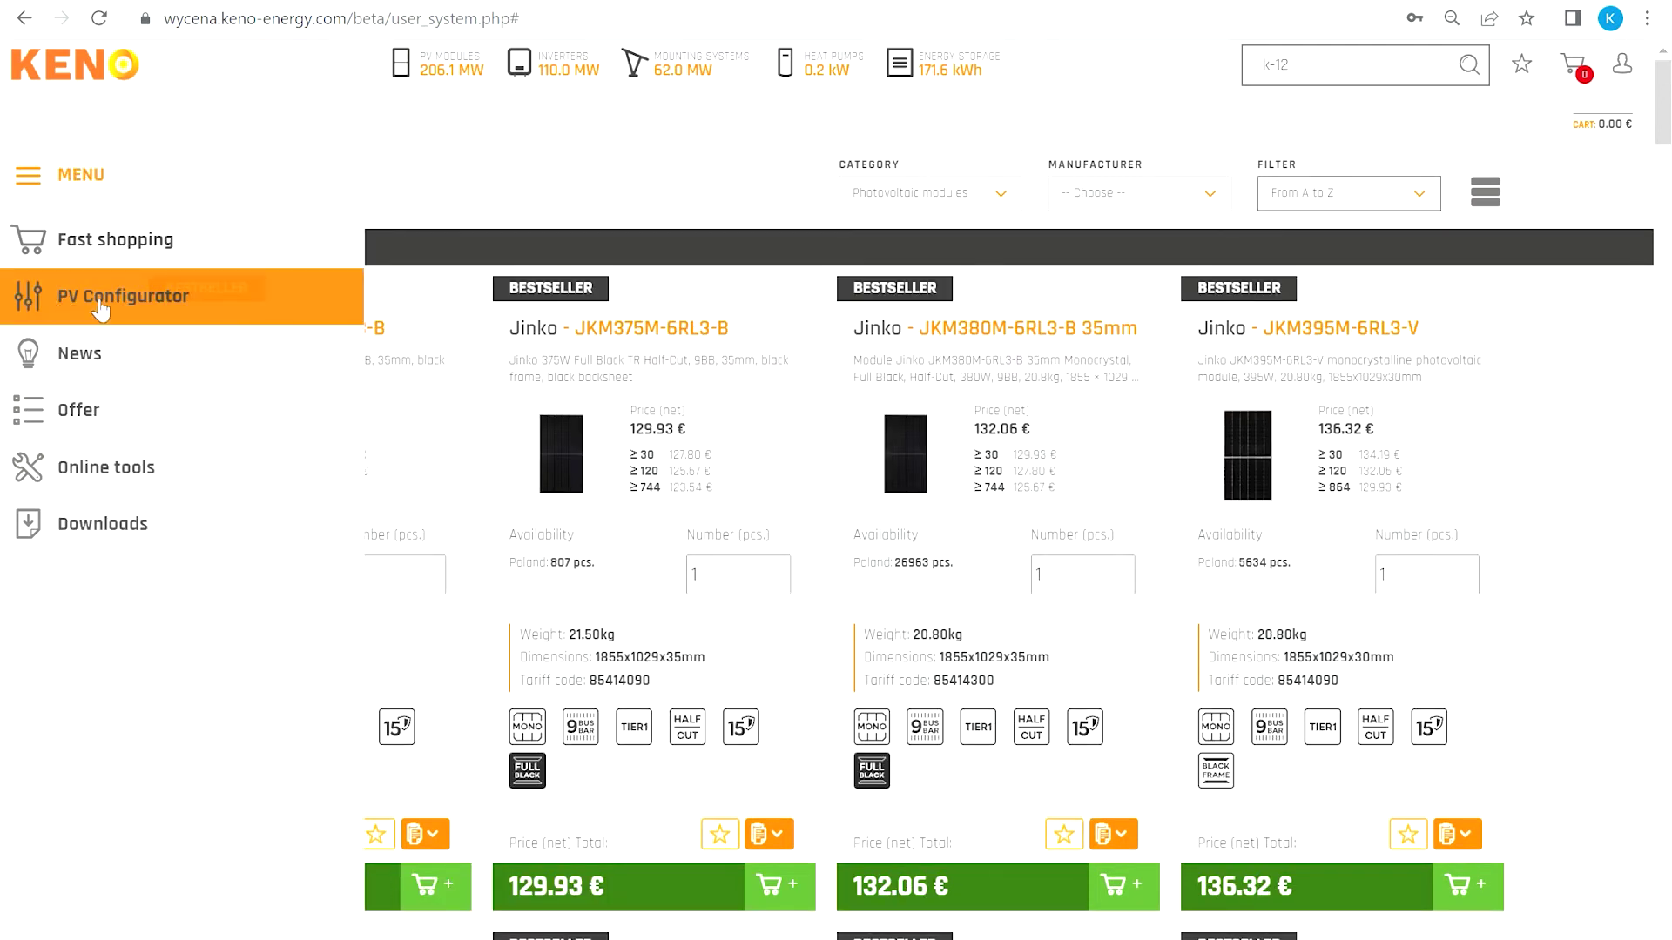
click(101, 309)
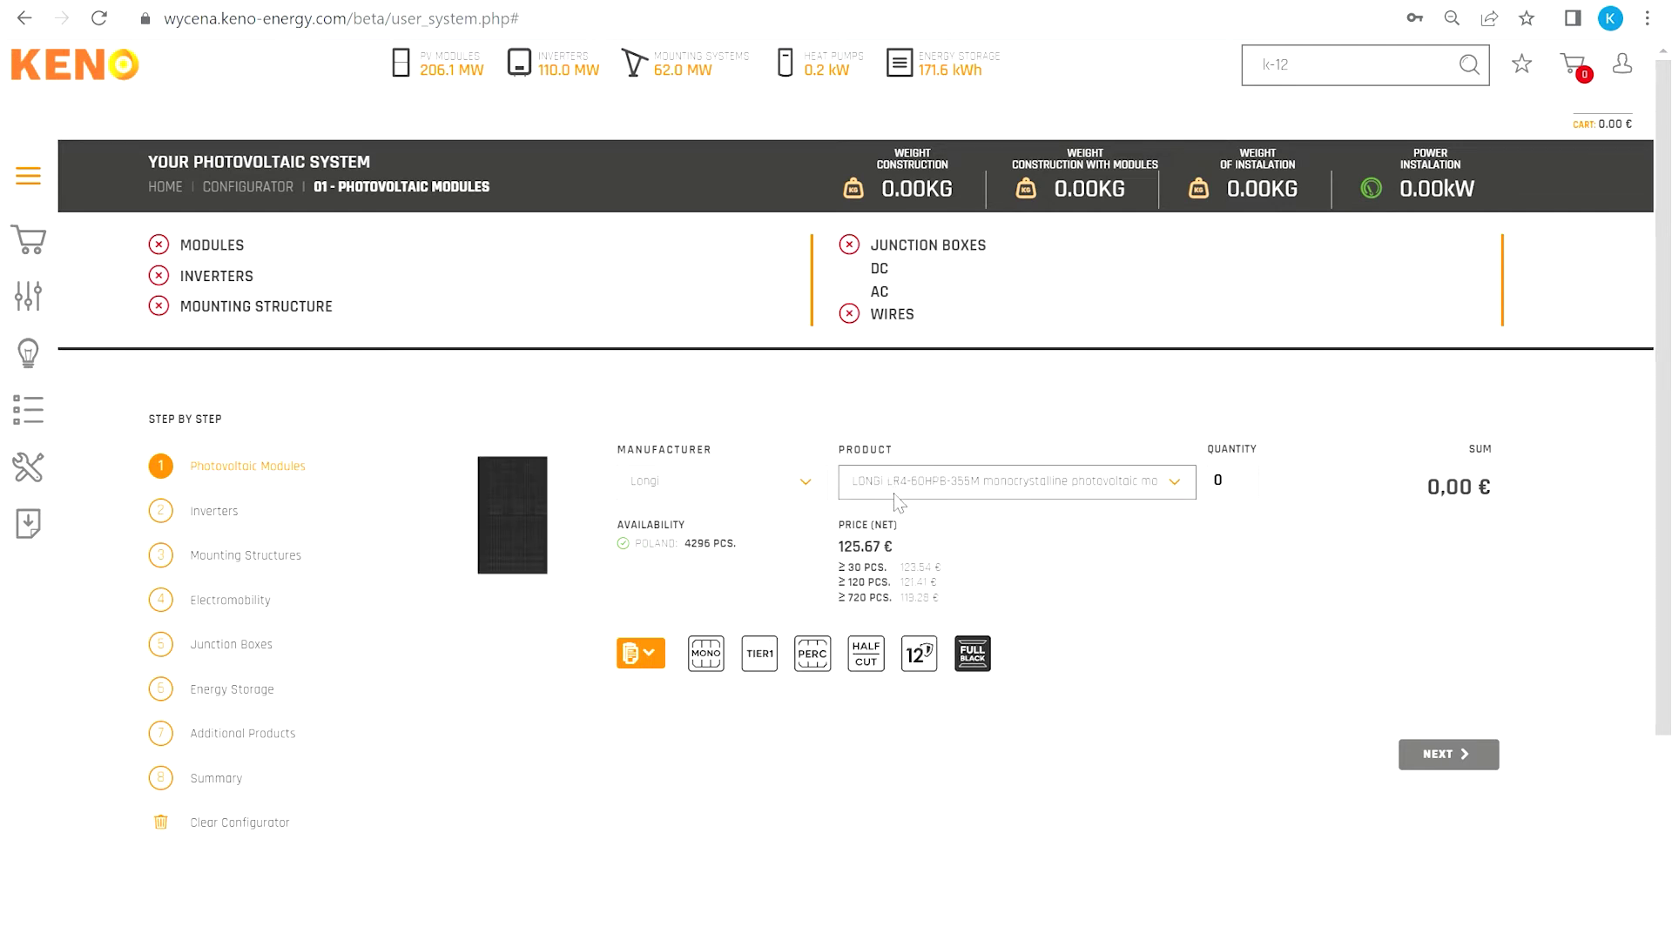
click(910, 598)
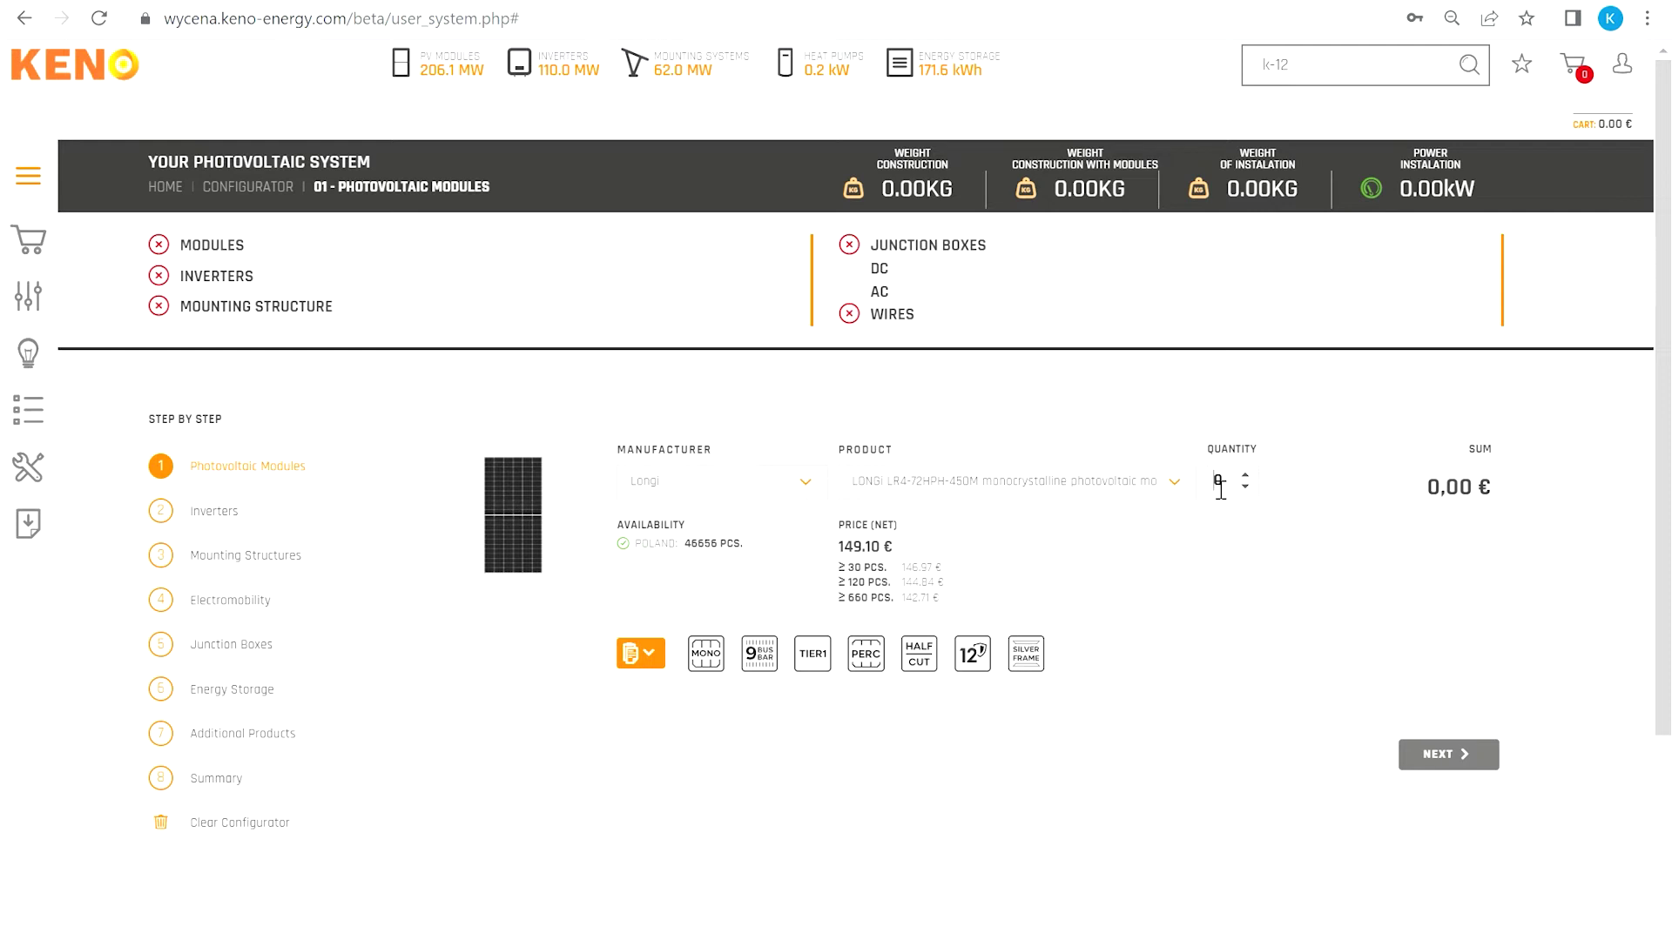
click(1258, 575)
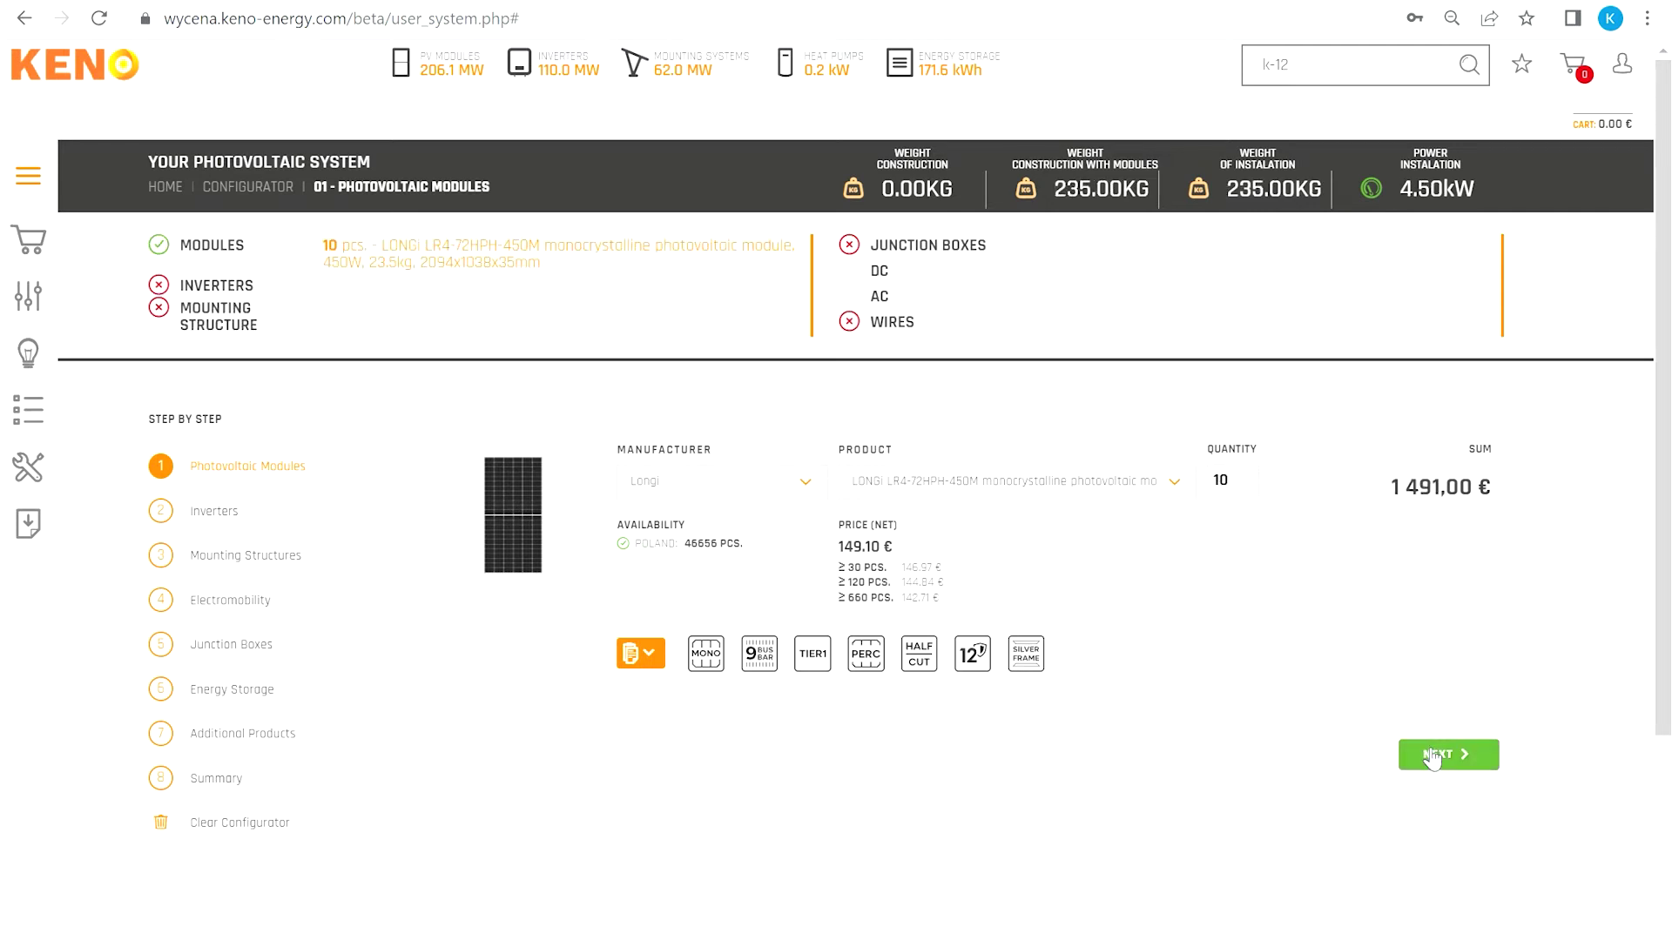
Continue to the inverters stage and set the 3F FoxESS T5.0 G3 inverter quantity to 1
click(1437, 755)
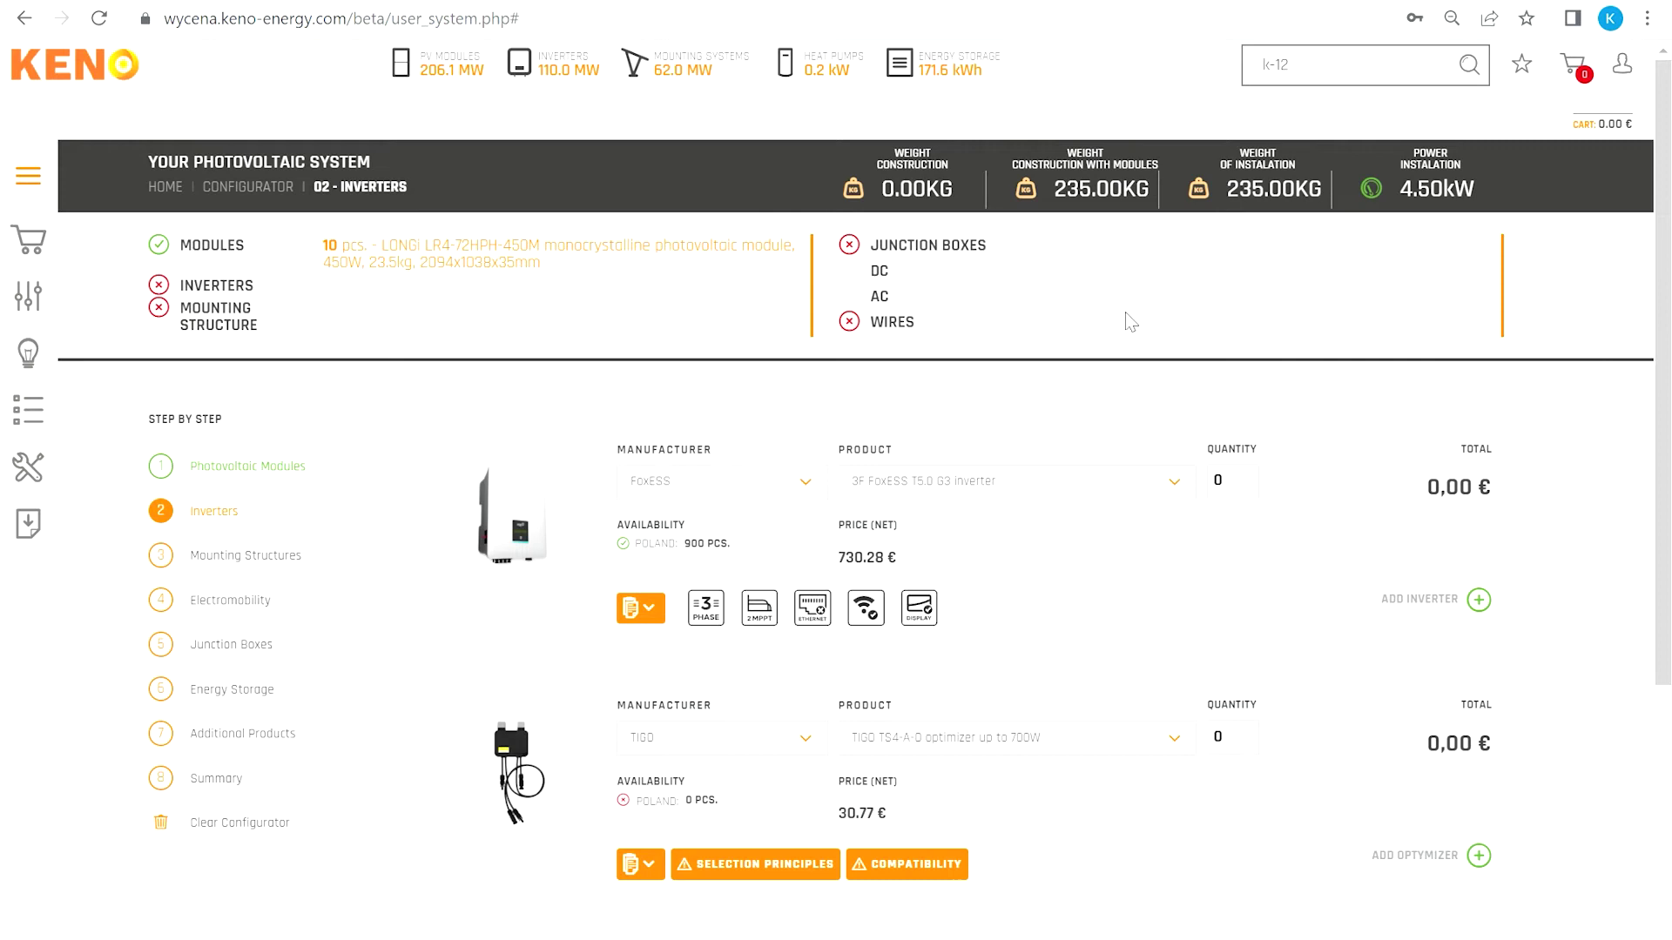
click(1246, 477)
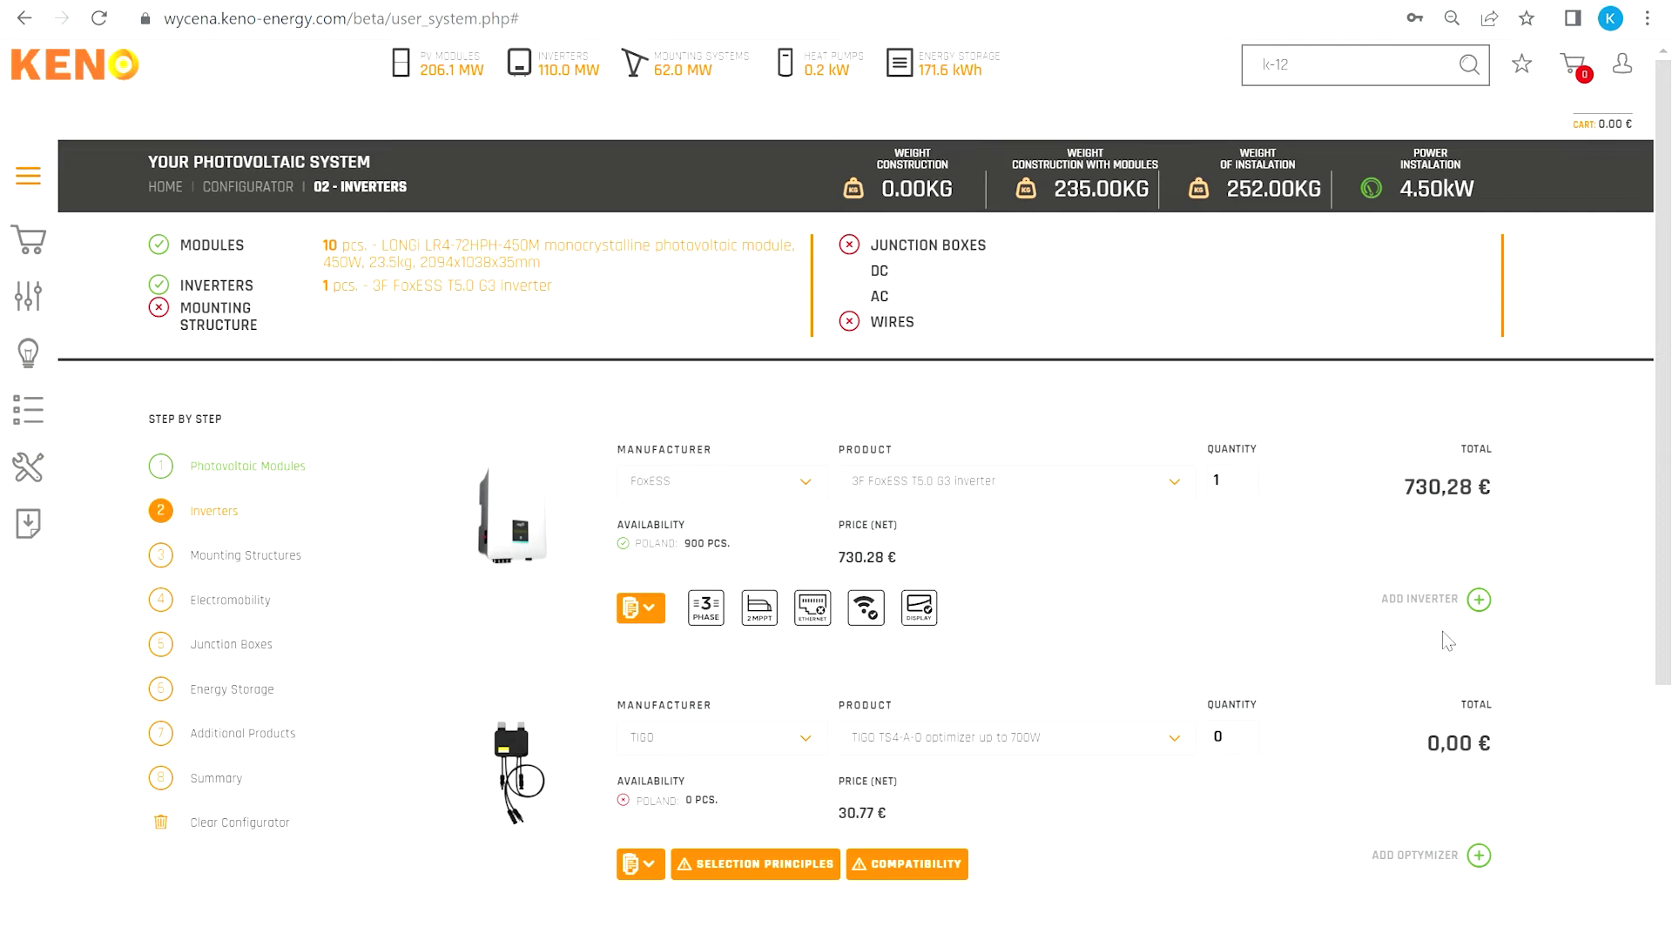
Add a second inverter, choosing the GoodWe GW5K-DT seria G2, and set its quantity to 1
click(1478, 600)
scroll(862, 608, down, 1)
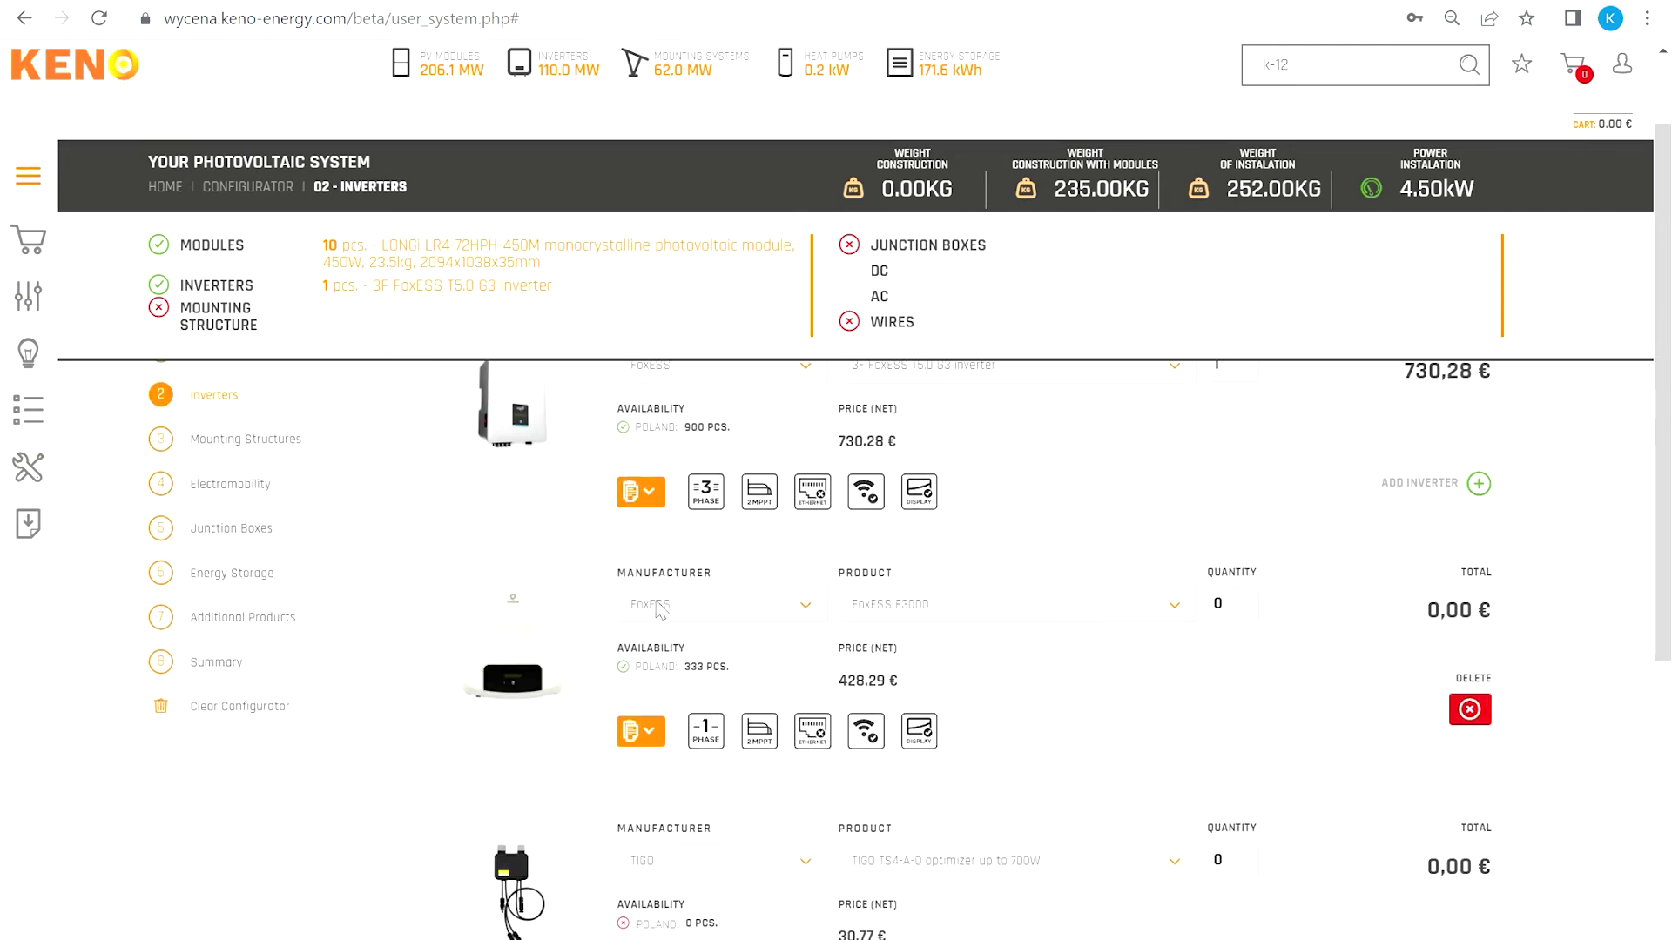
click(707, 666)
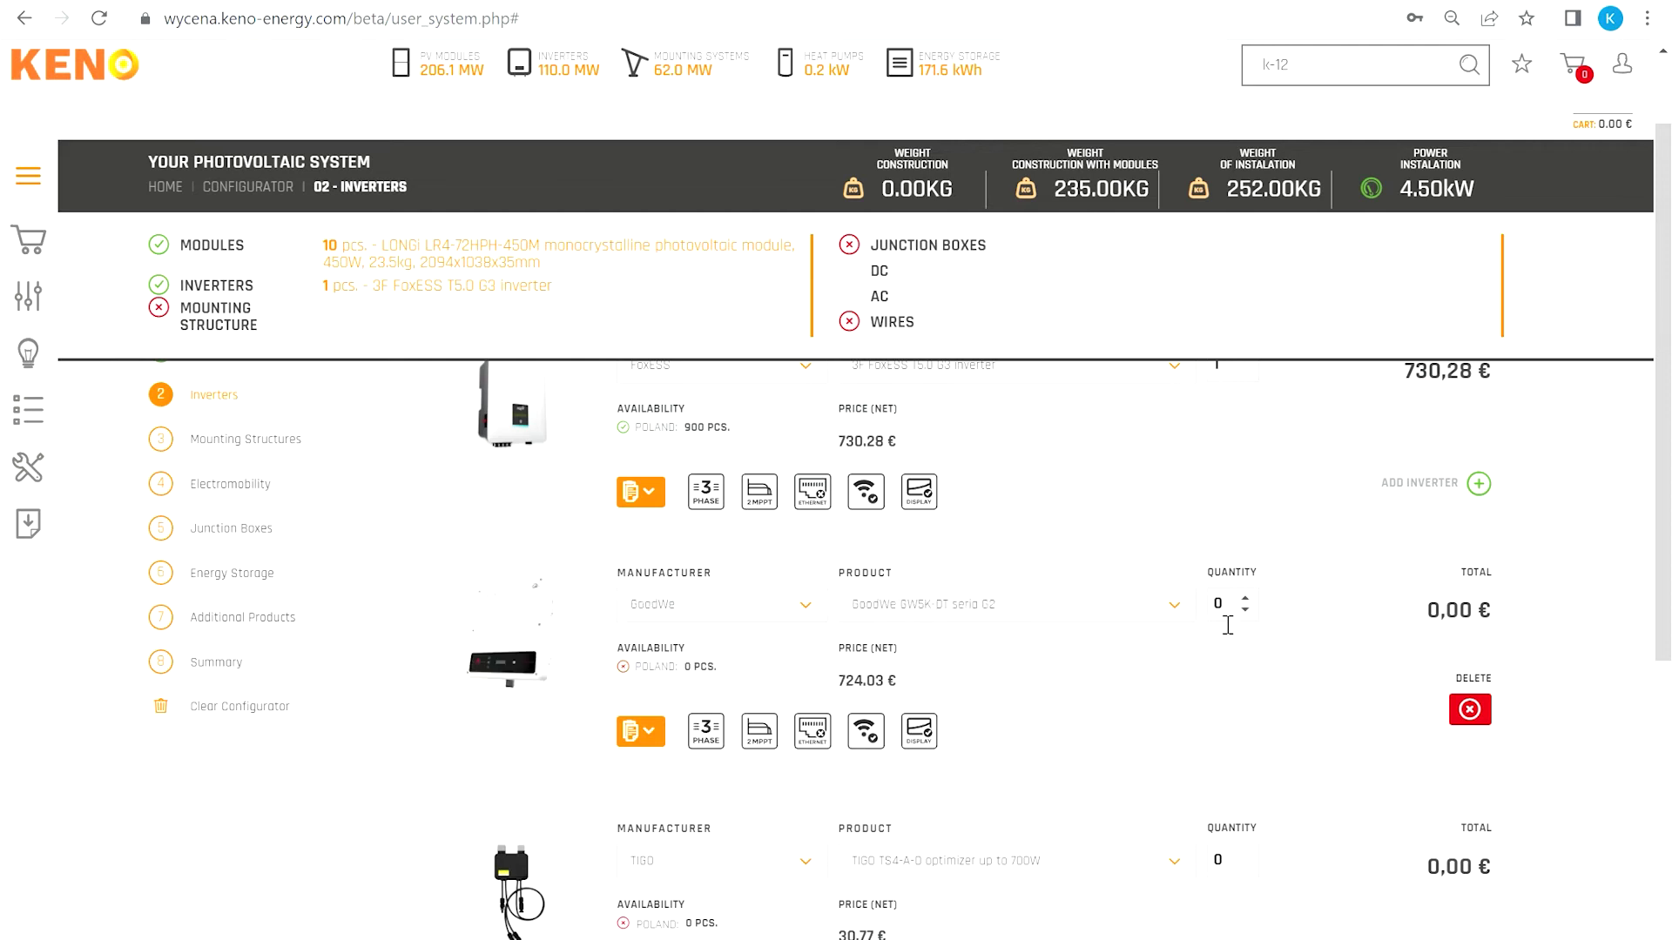
click(1245, 598)
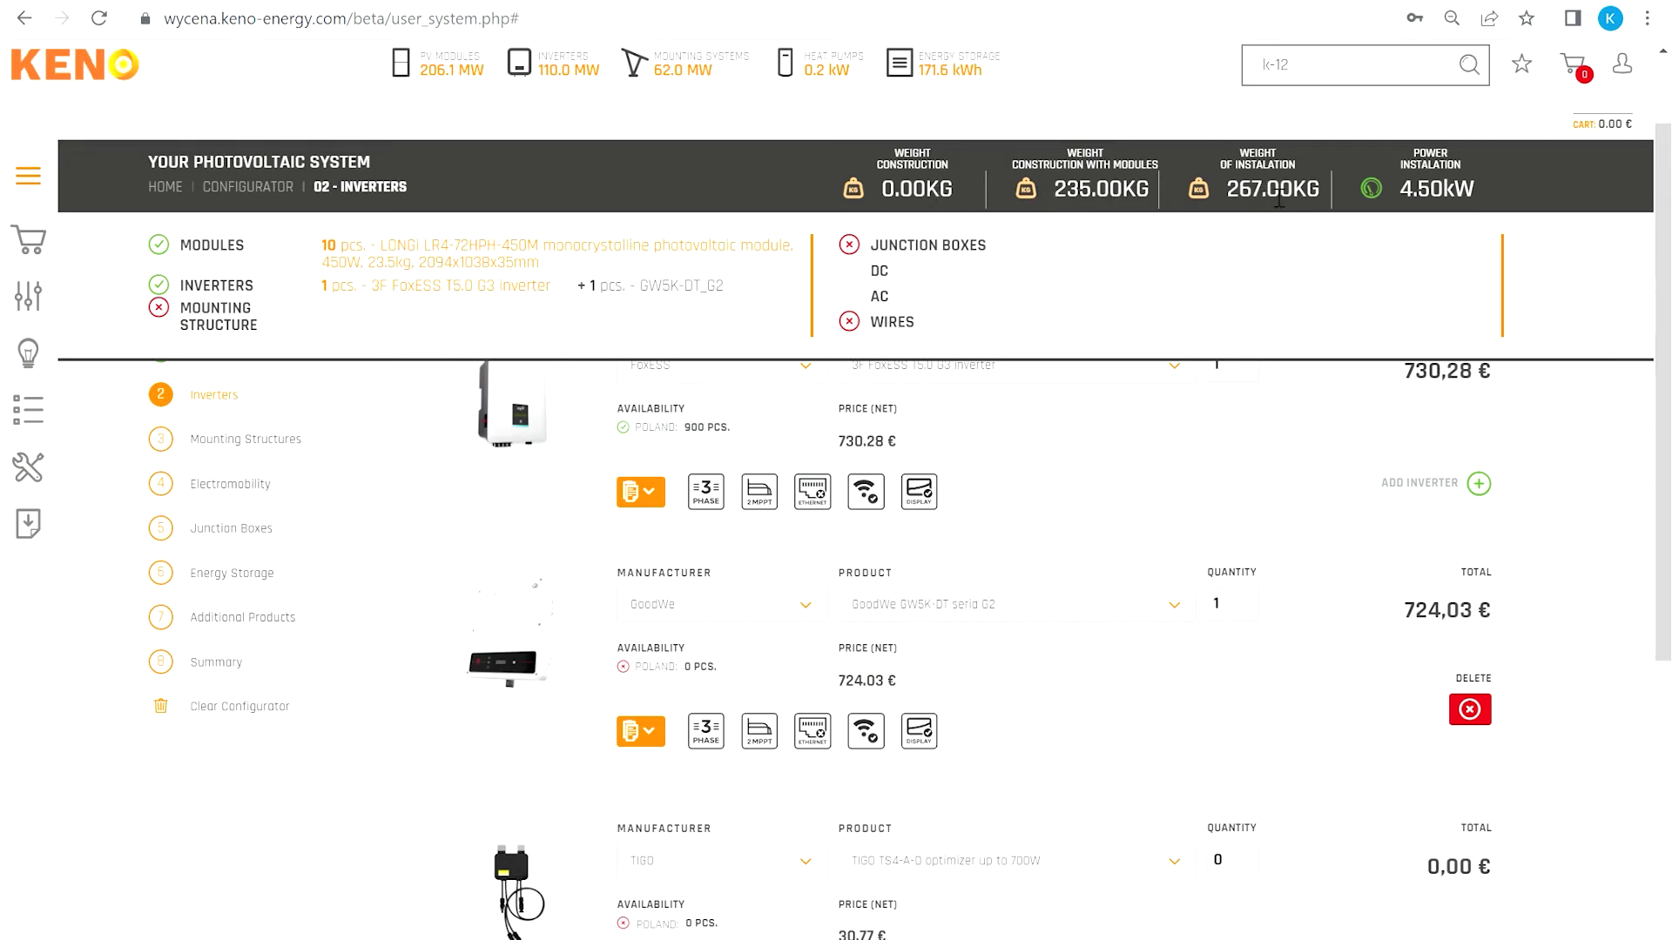
Continue to the mounting structures stage and select the sheet-covered sloping roof structure (K-DS-02) with 3540mm profile length
scroll(1032, 549, down, 3)
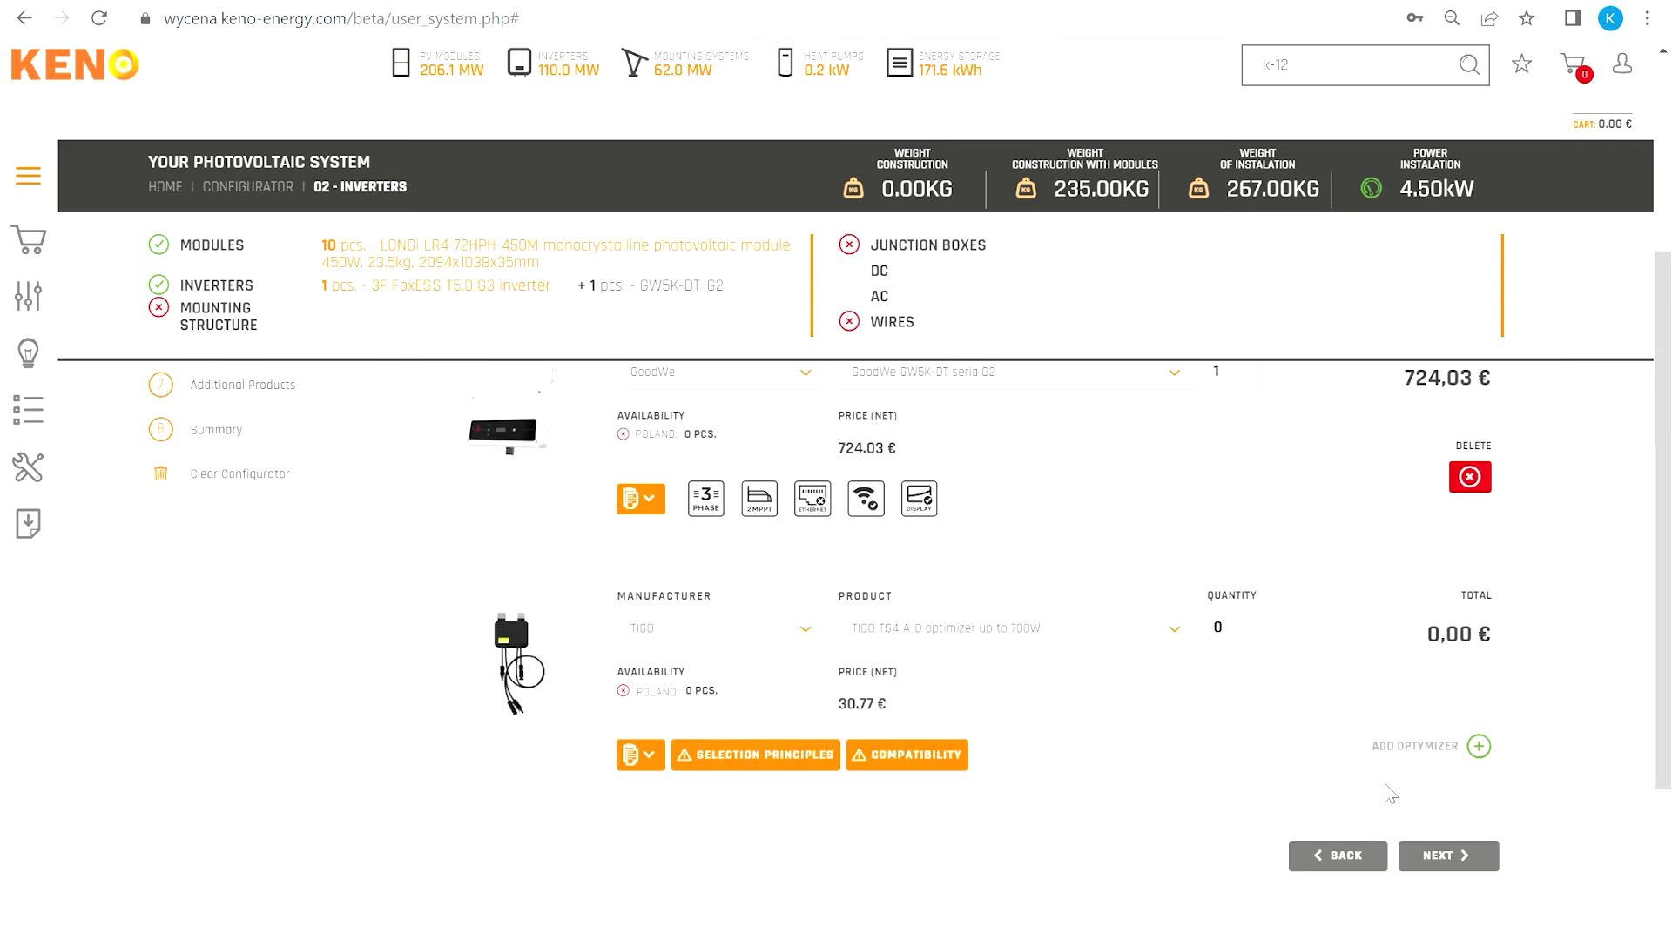
click(1449, 856)
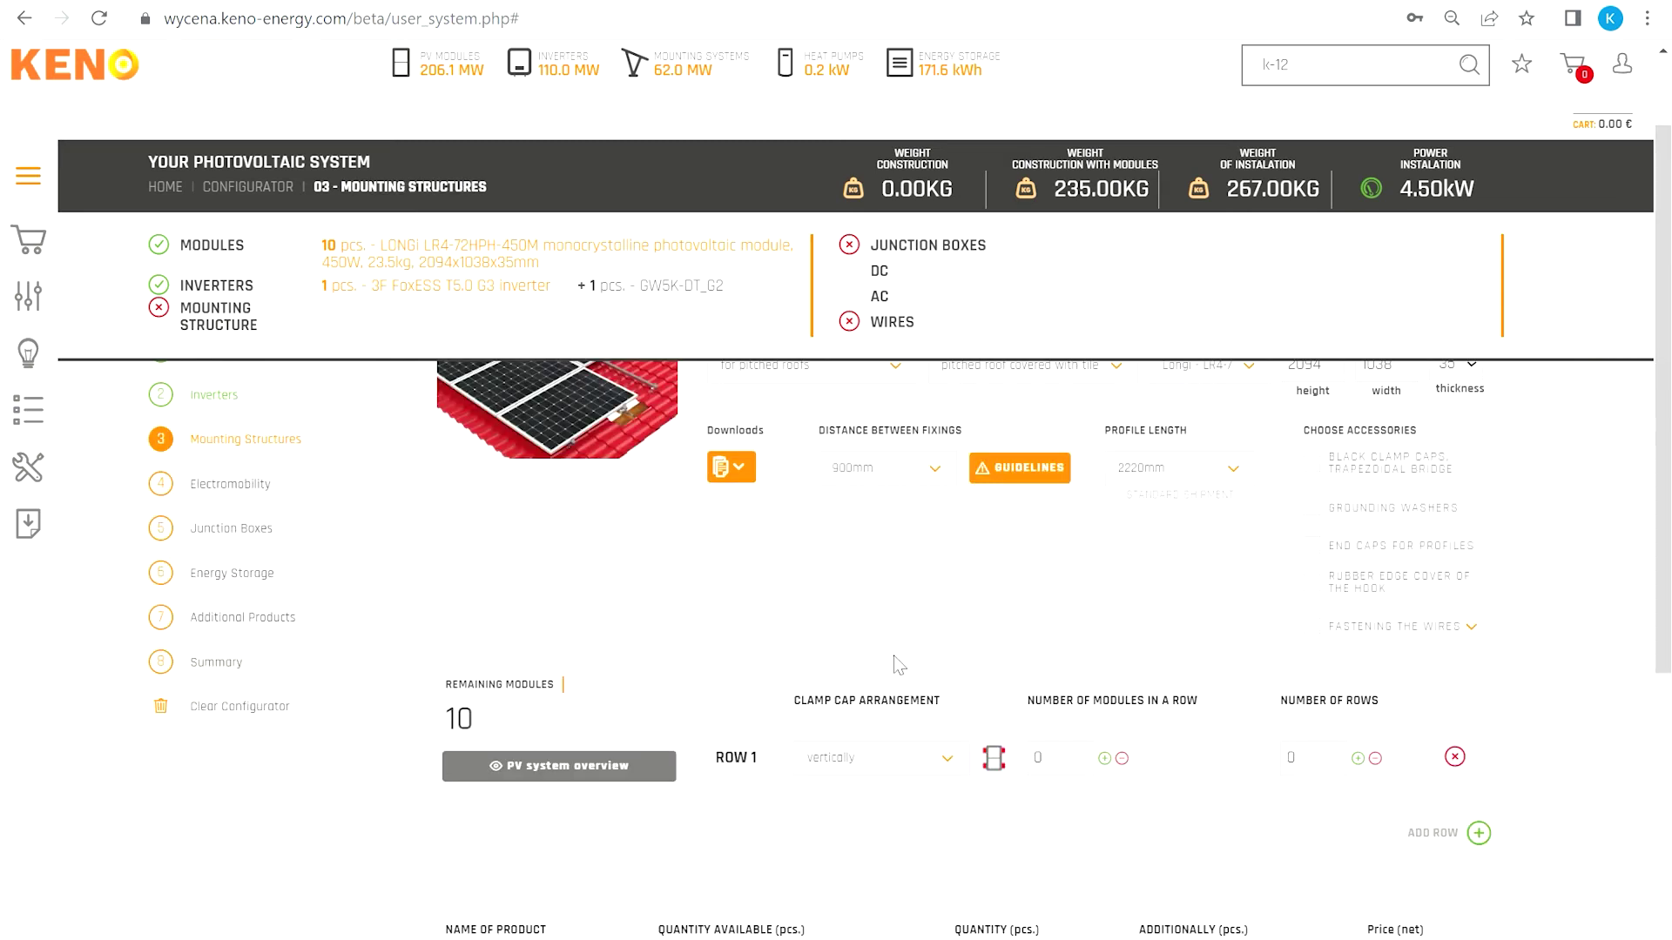
scroll(900, 665, up, 1)
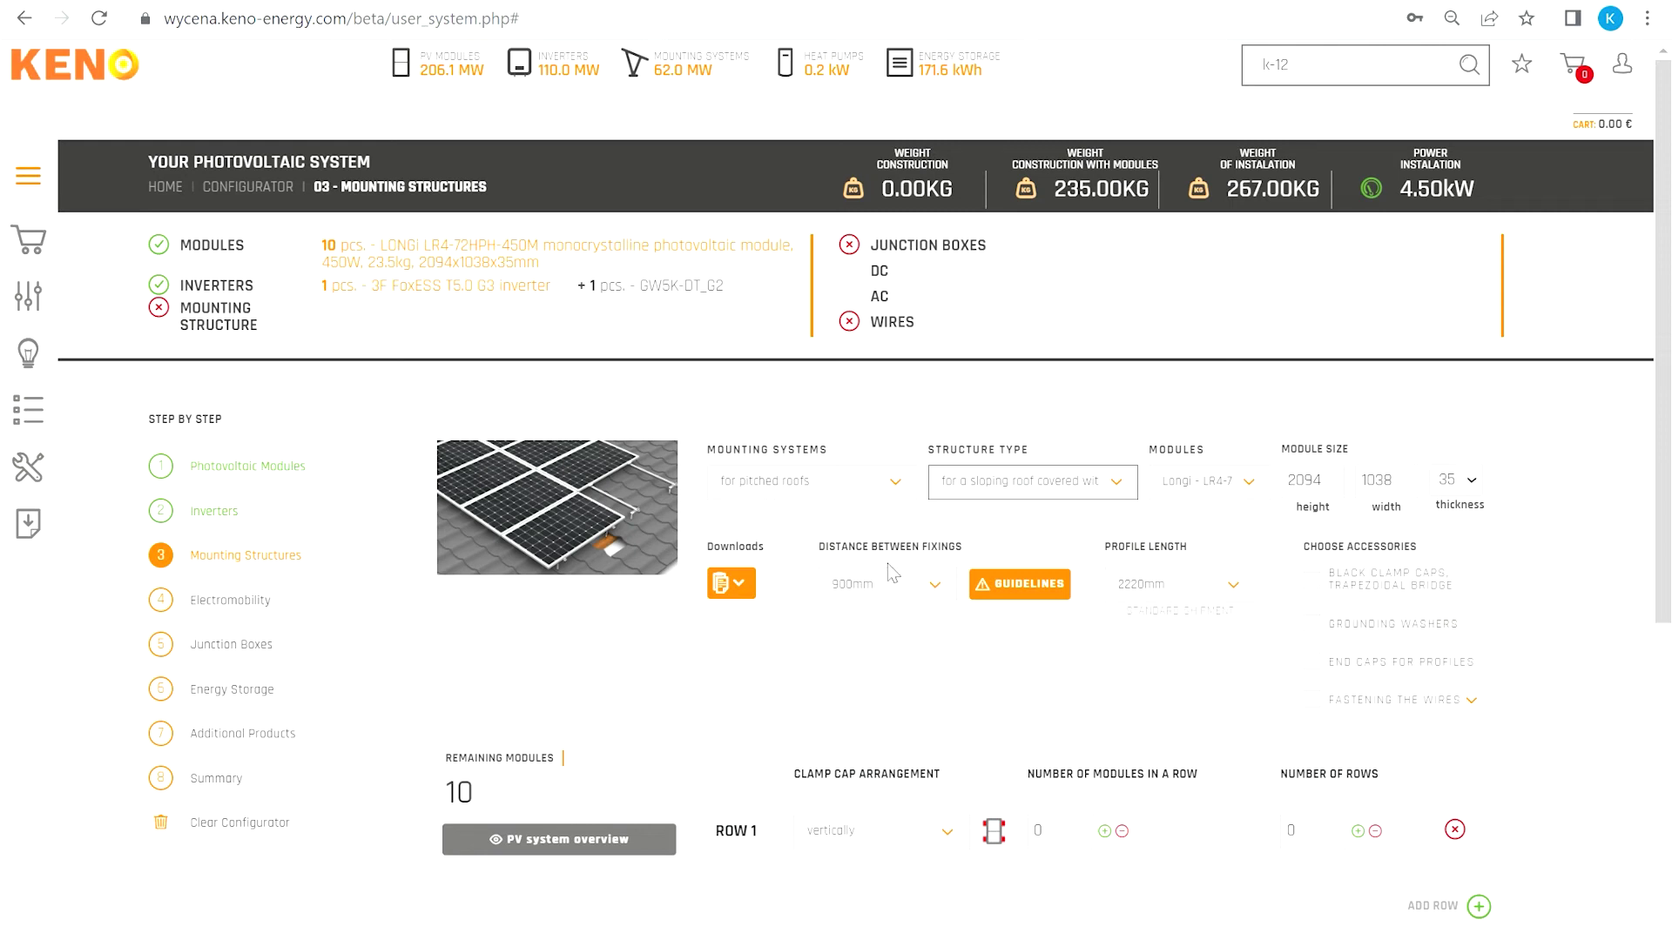
click(1182, 593)
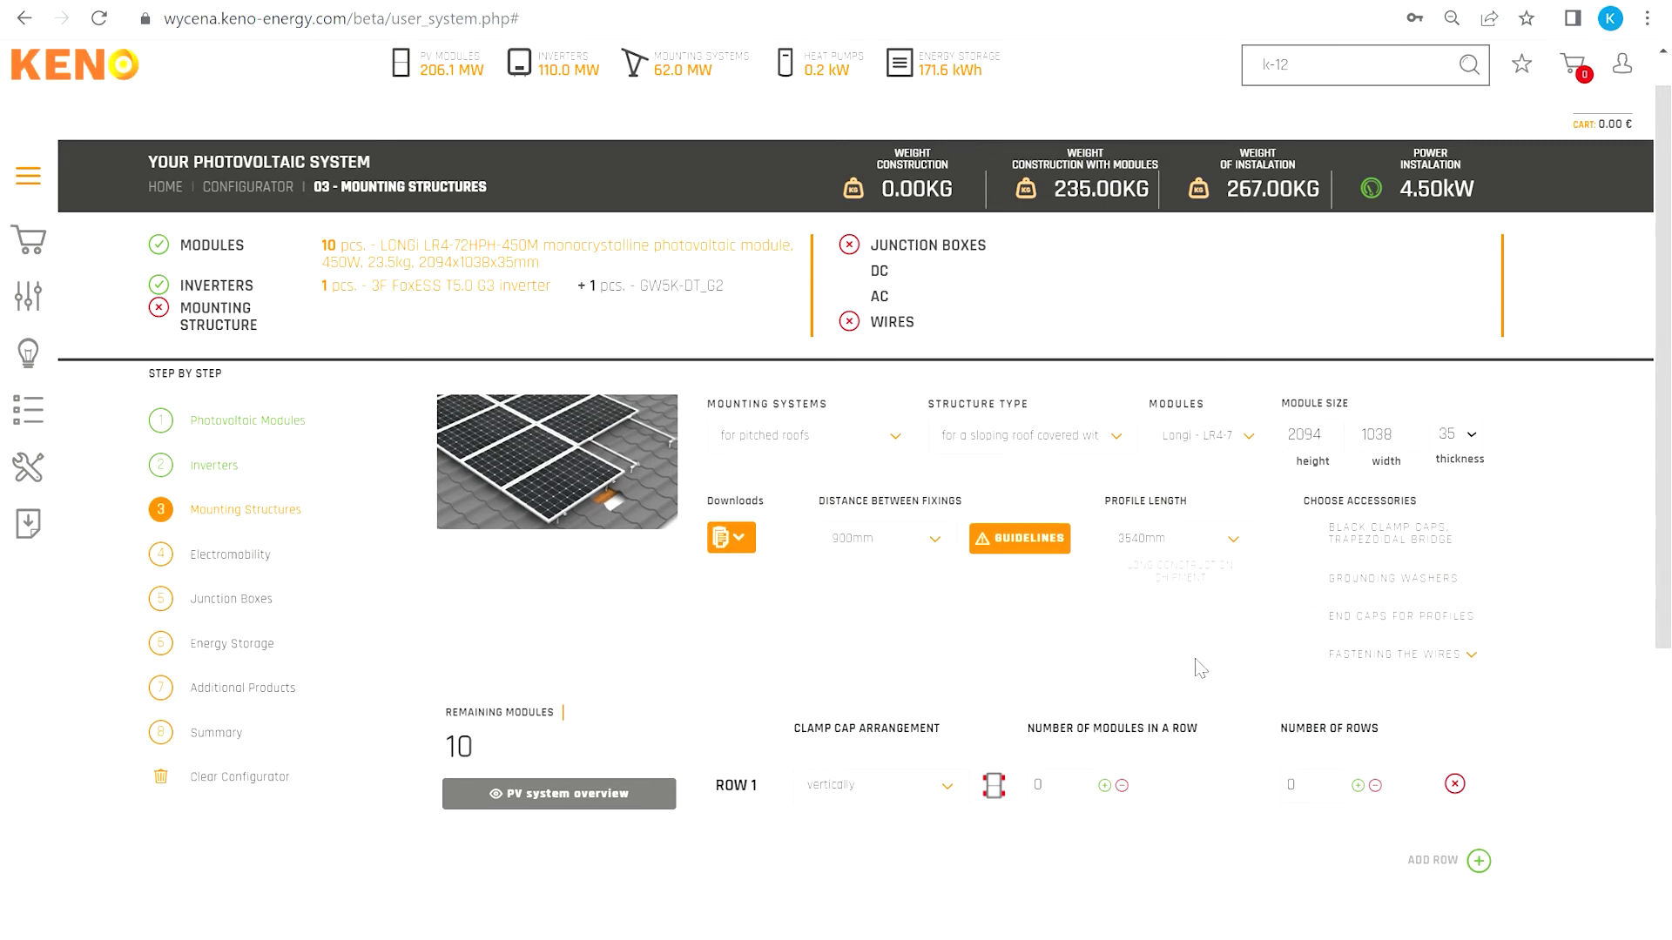
Open the PV system overview and enlarge its layout canvas
scroll(1194, 664, down, 3)
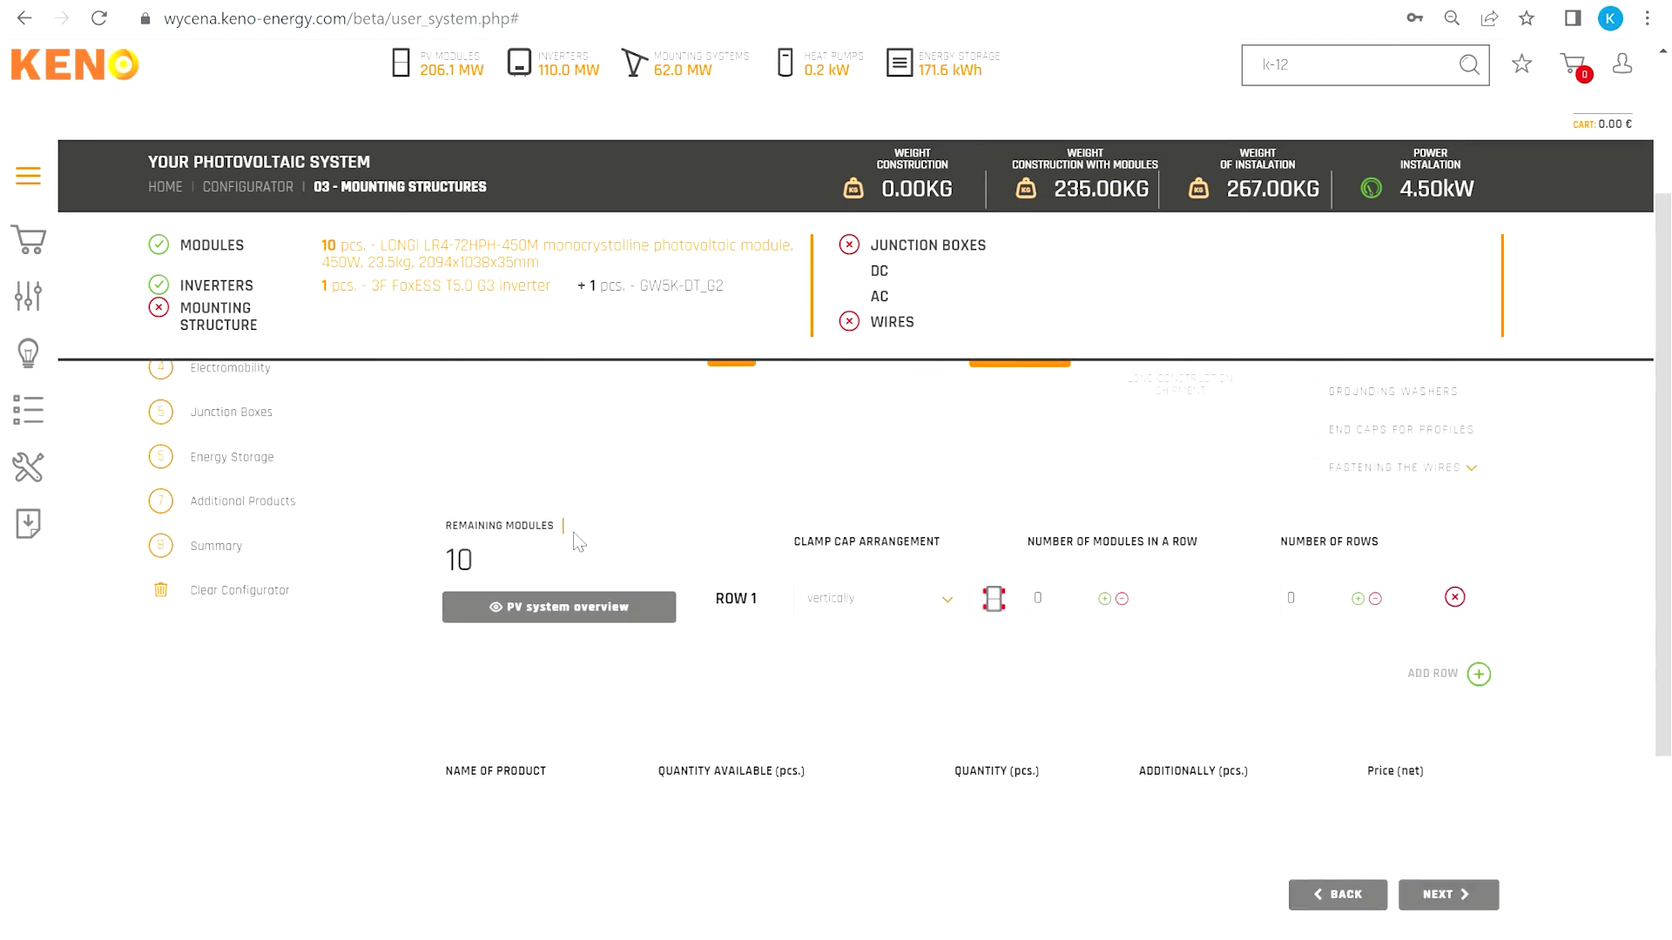
click(613, 609)
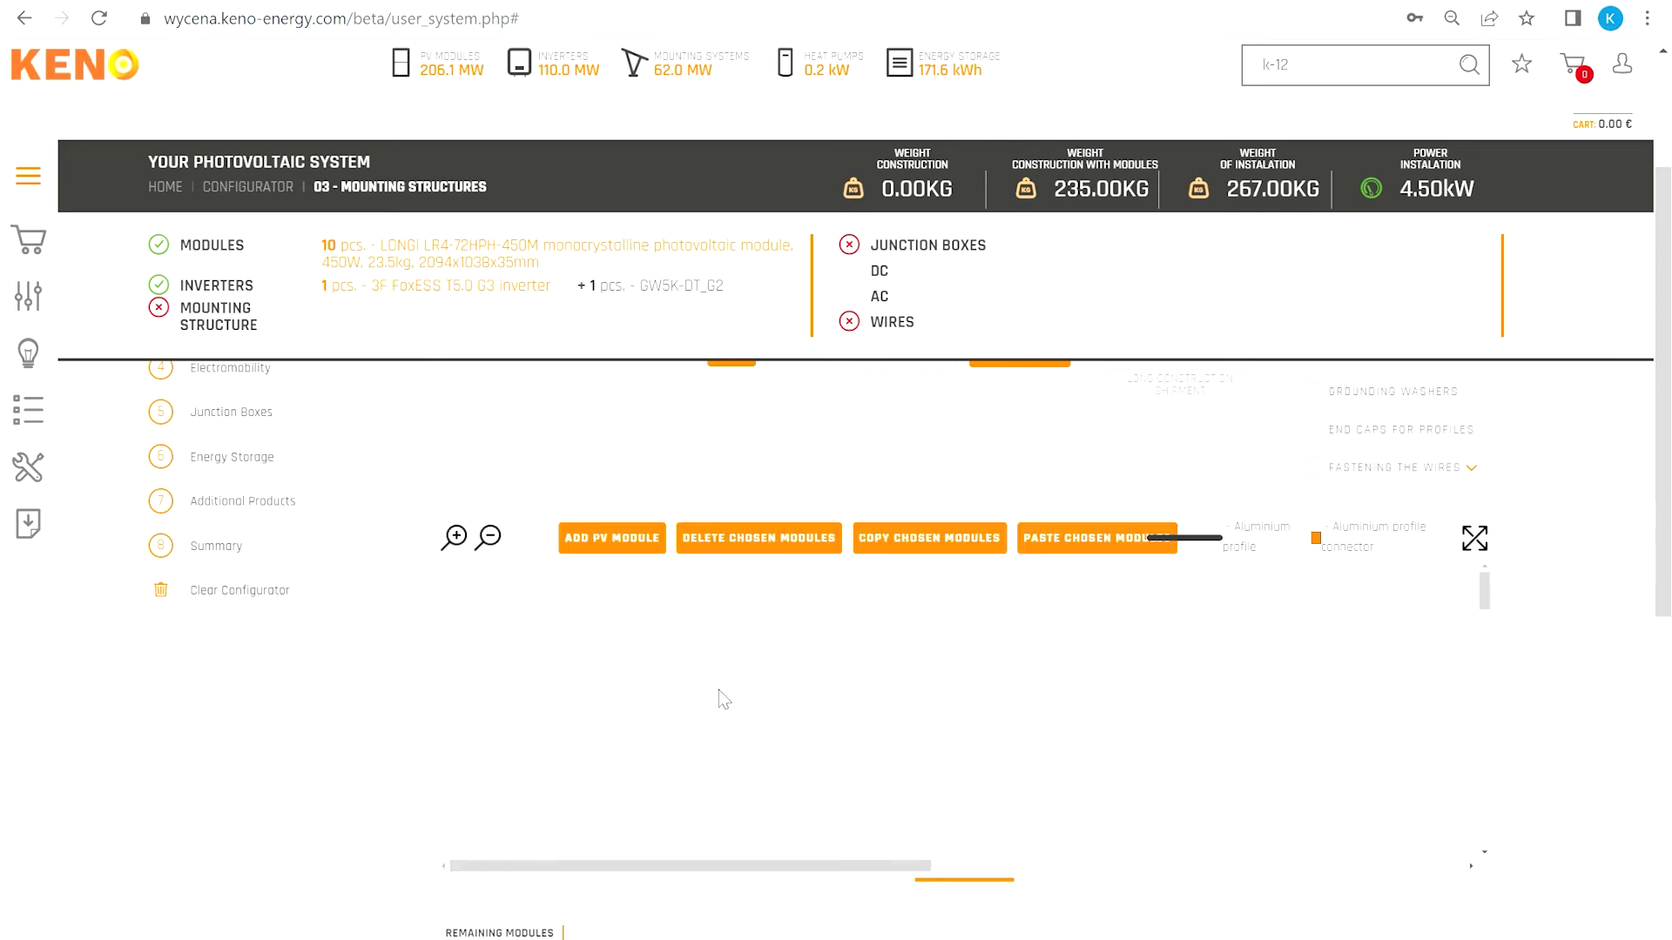
click(1464, 542)
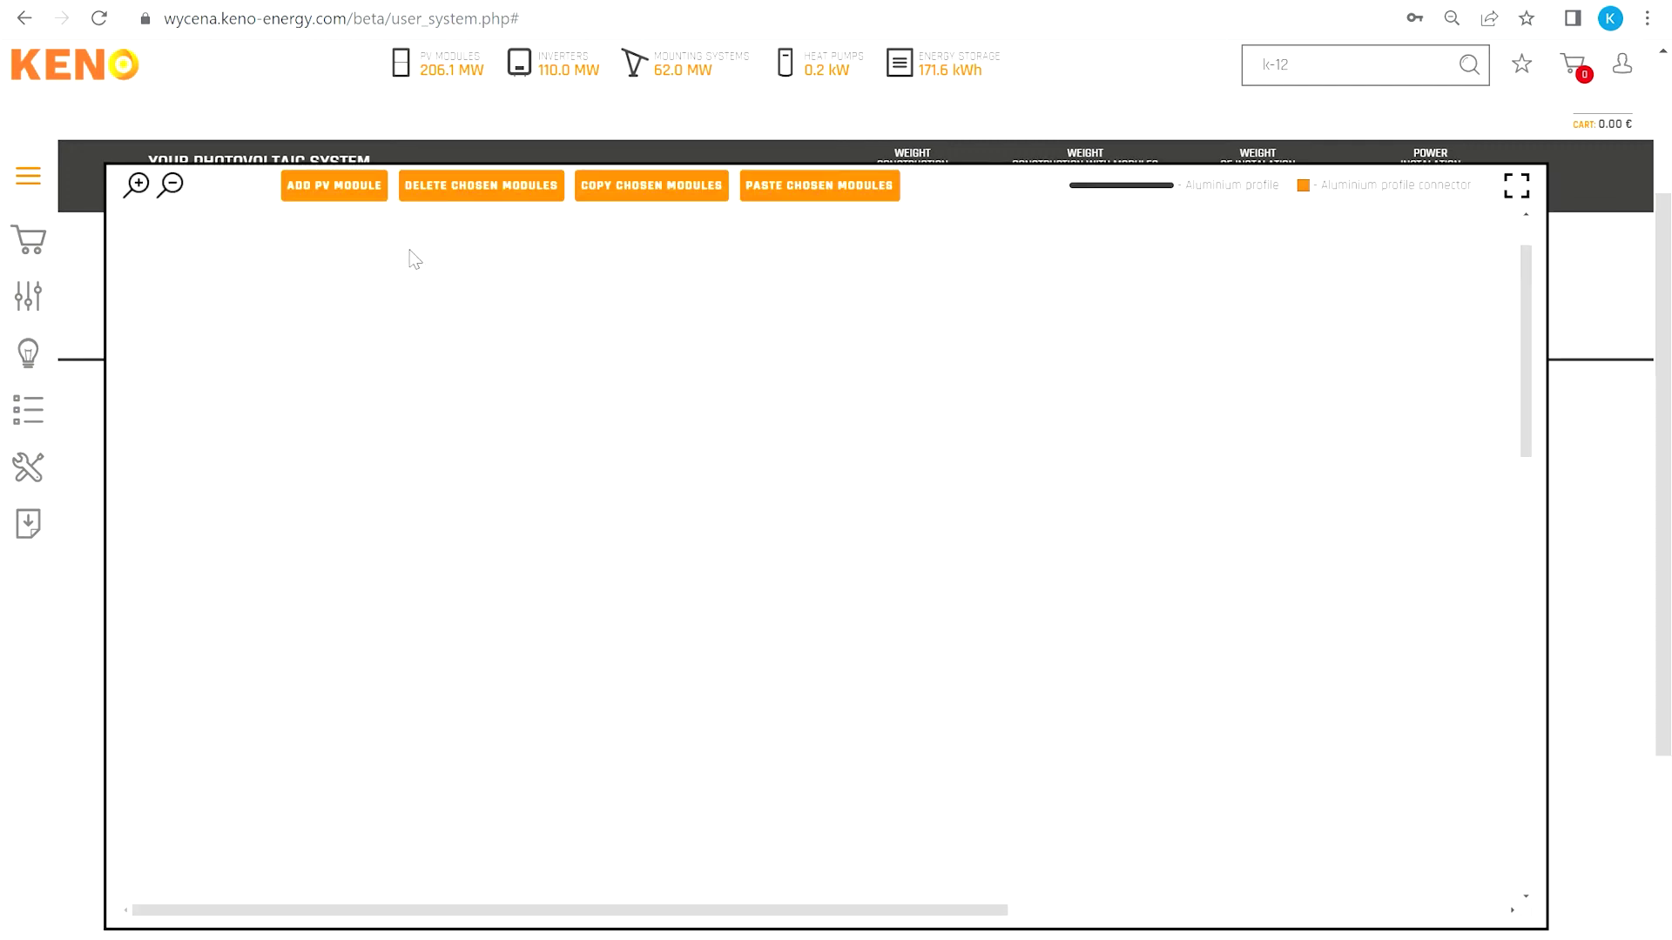
Add three vertical PV modules to the layout canvas, lining them up side by side
click(351, 200)
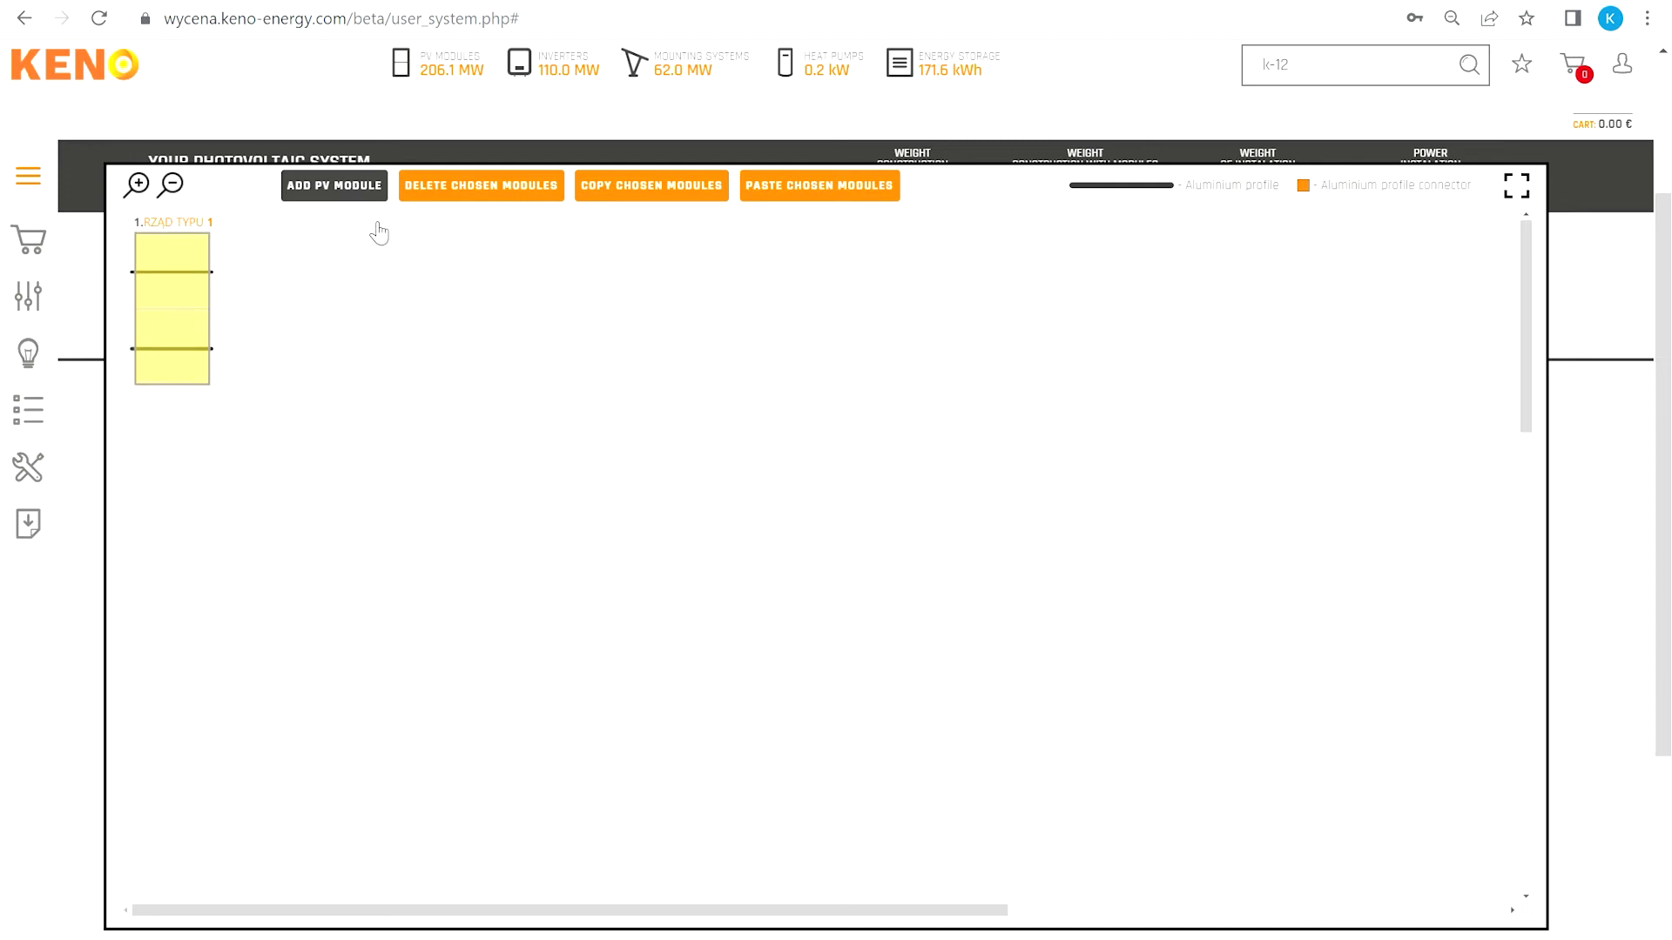
click(353, 199)
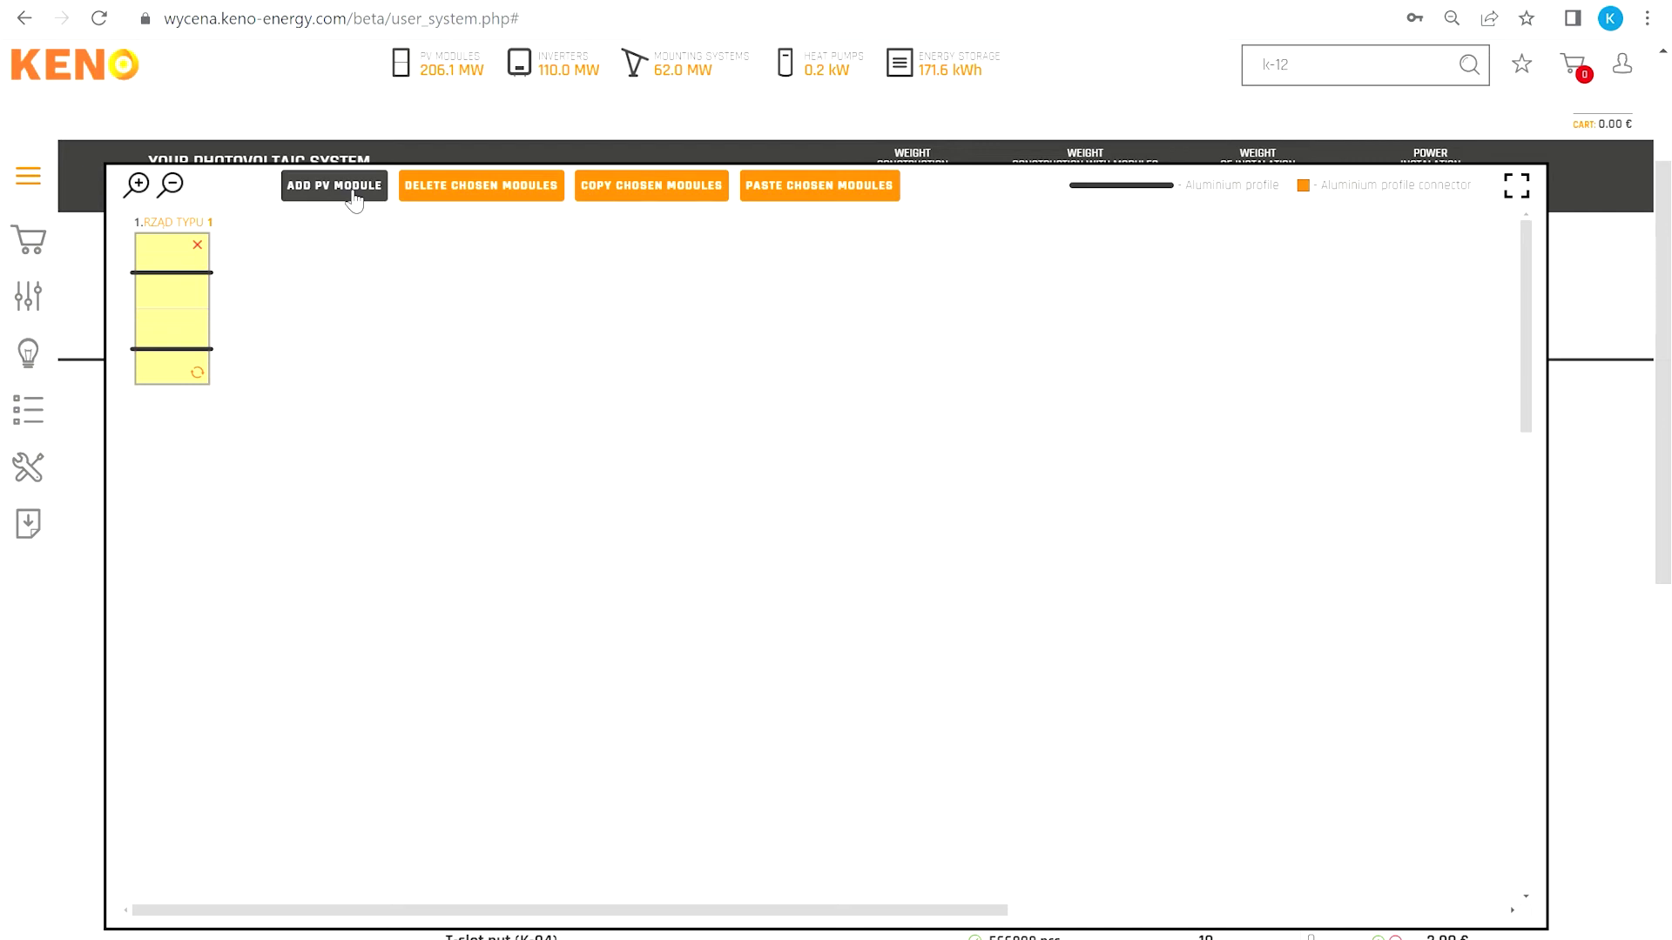
drag(168, 297, 269, 307)
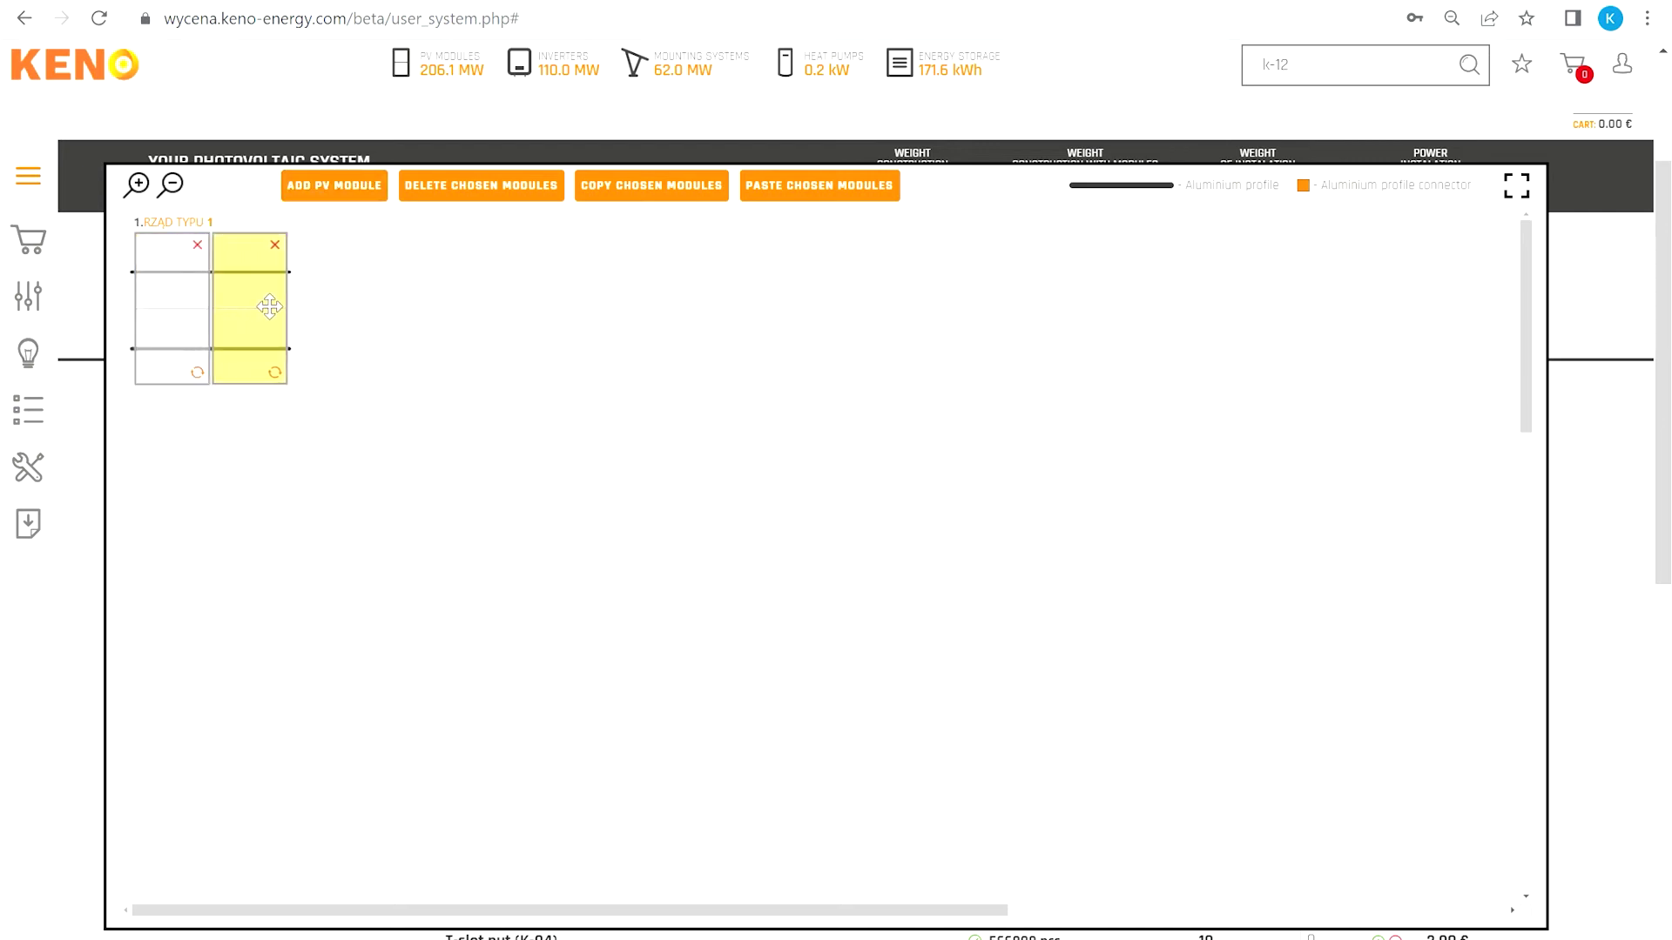
click(441, 366)
click(335, 186)
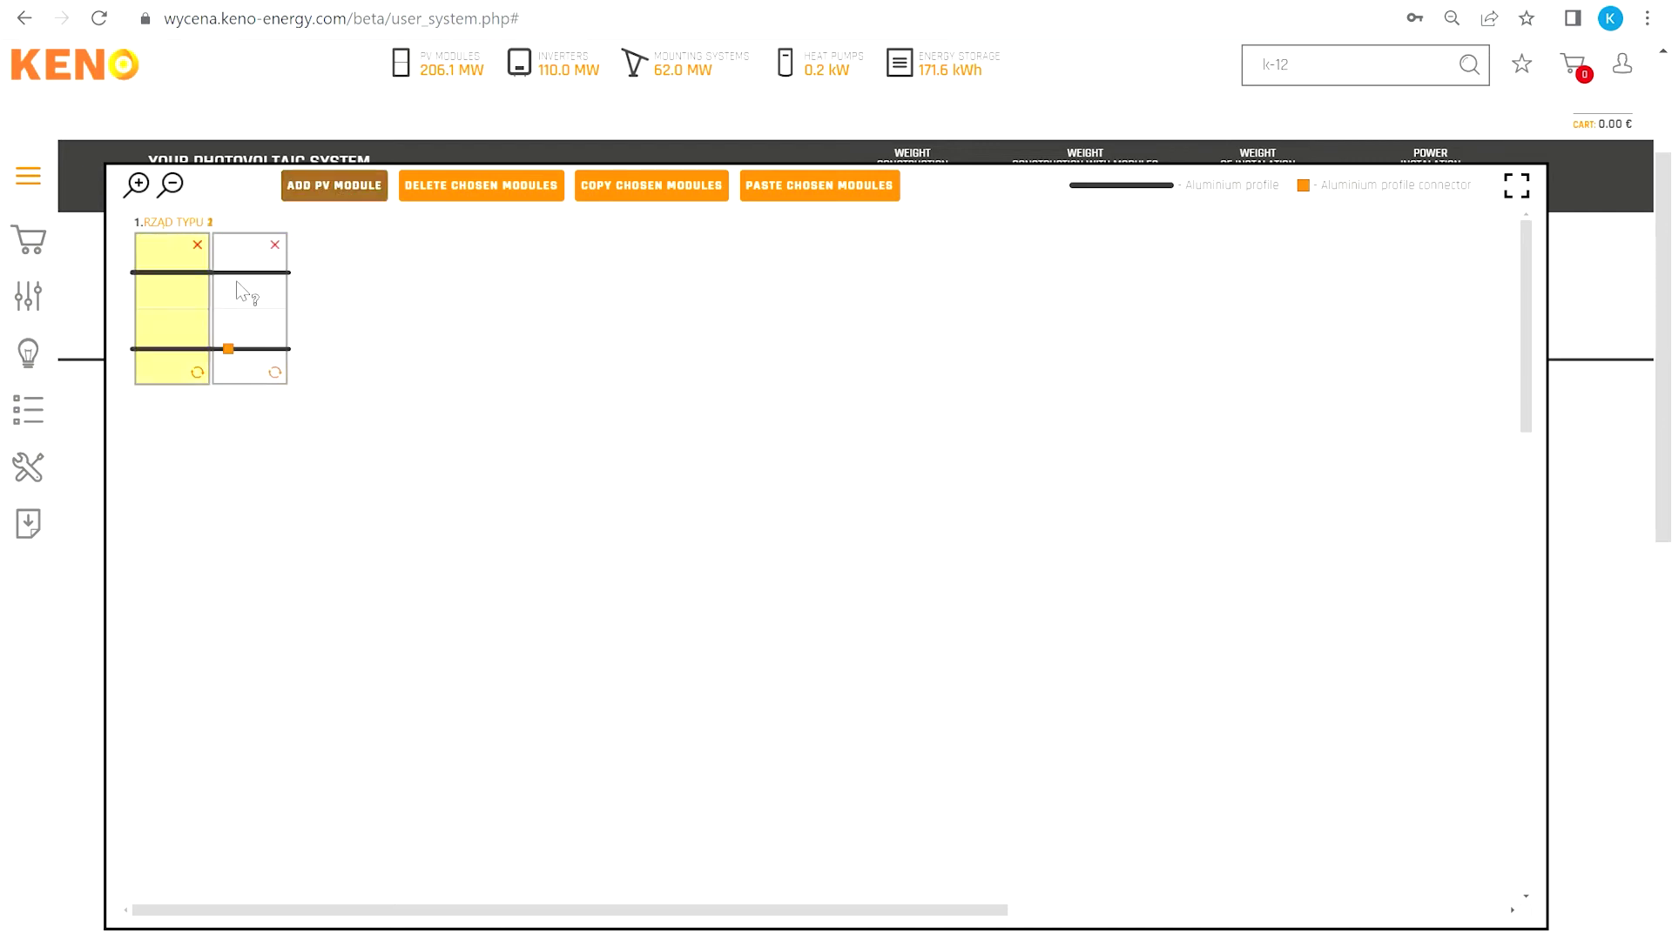
drag(186, 324, 348, 328)
Move two vertical modules together towards the middle of the canvas and place the third one horizontally apart from them
click(209, 481)
drag(124, 438, 410, 213)
drag(388, 313, 854, 455)
click(798, 459)
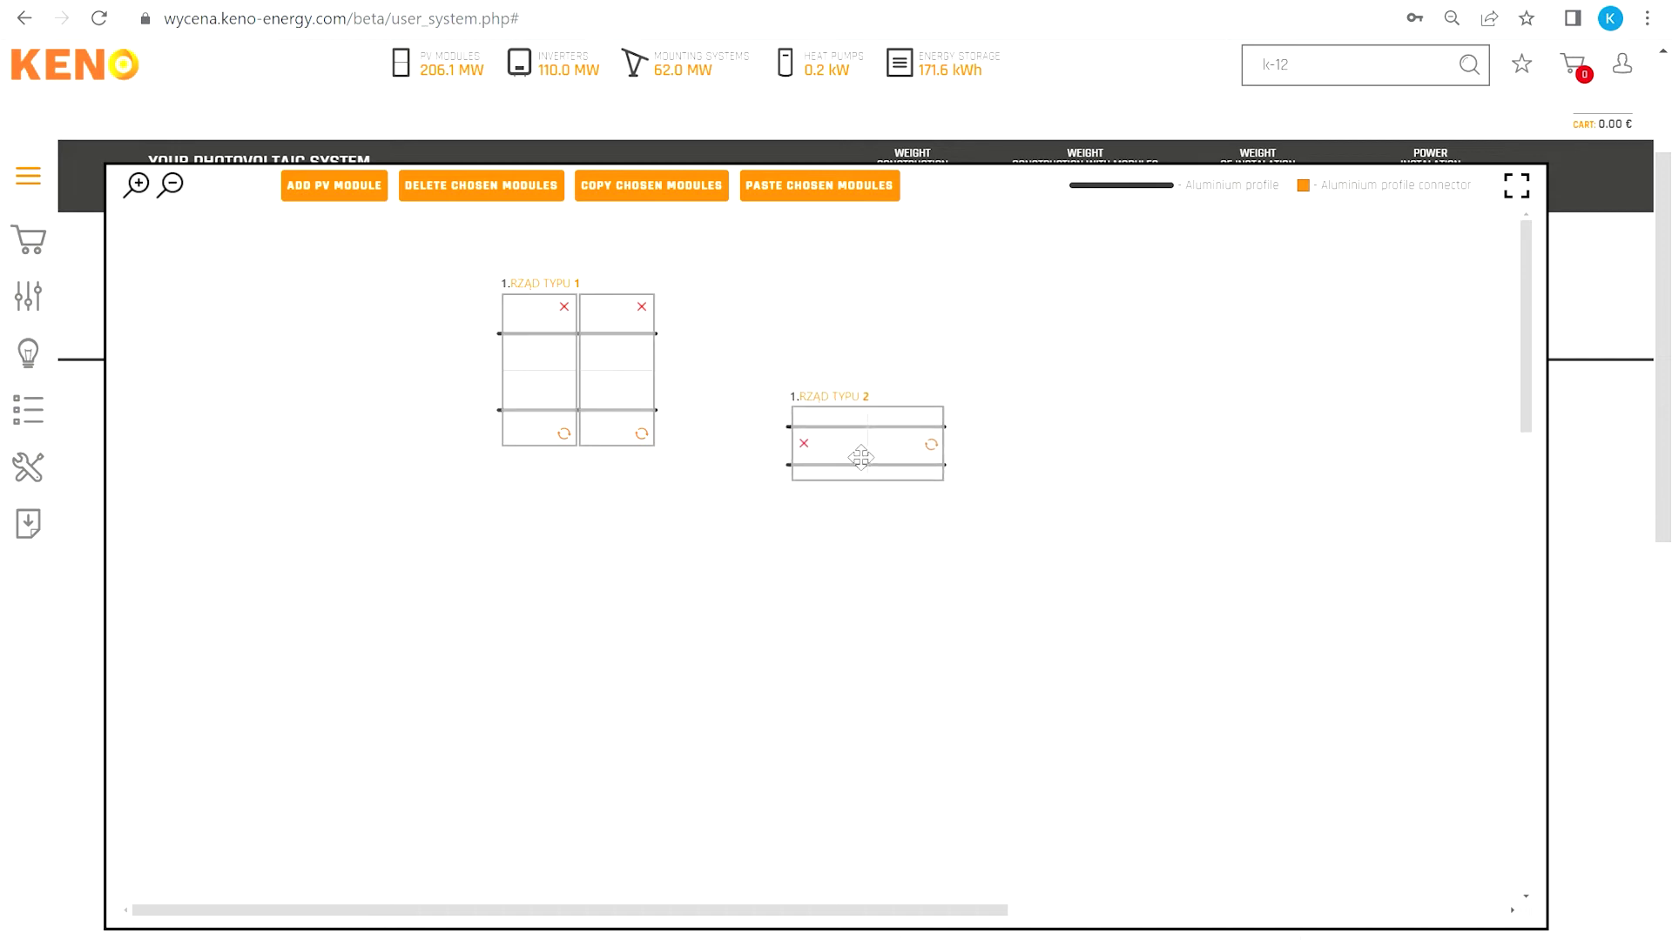
Extend the vertical row to three modules and arrange a row of two horizontal modules directly beneath it
click(348, 187)
drag(202, 310, 483, 370)
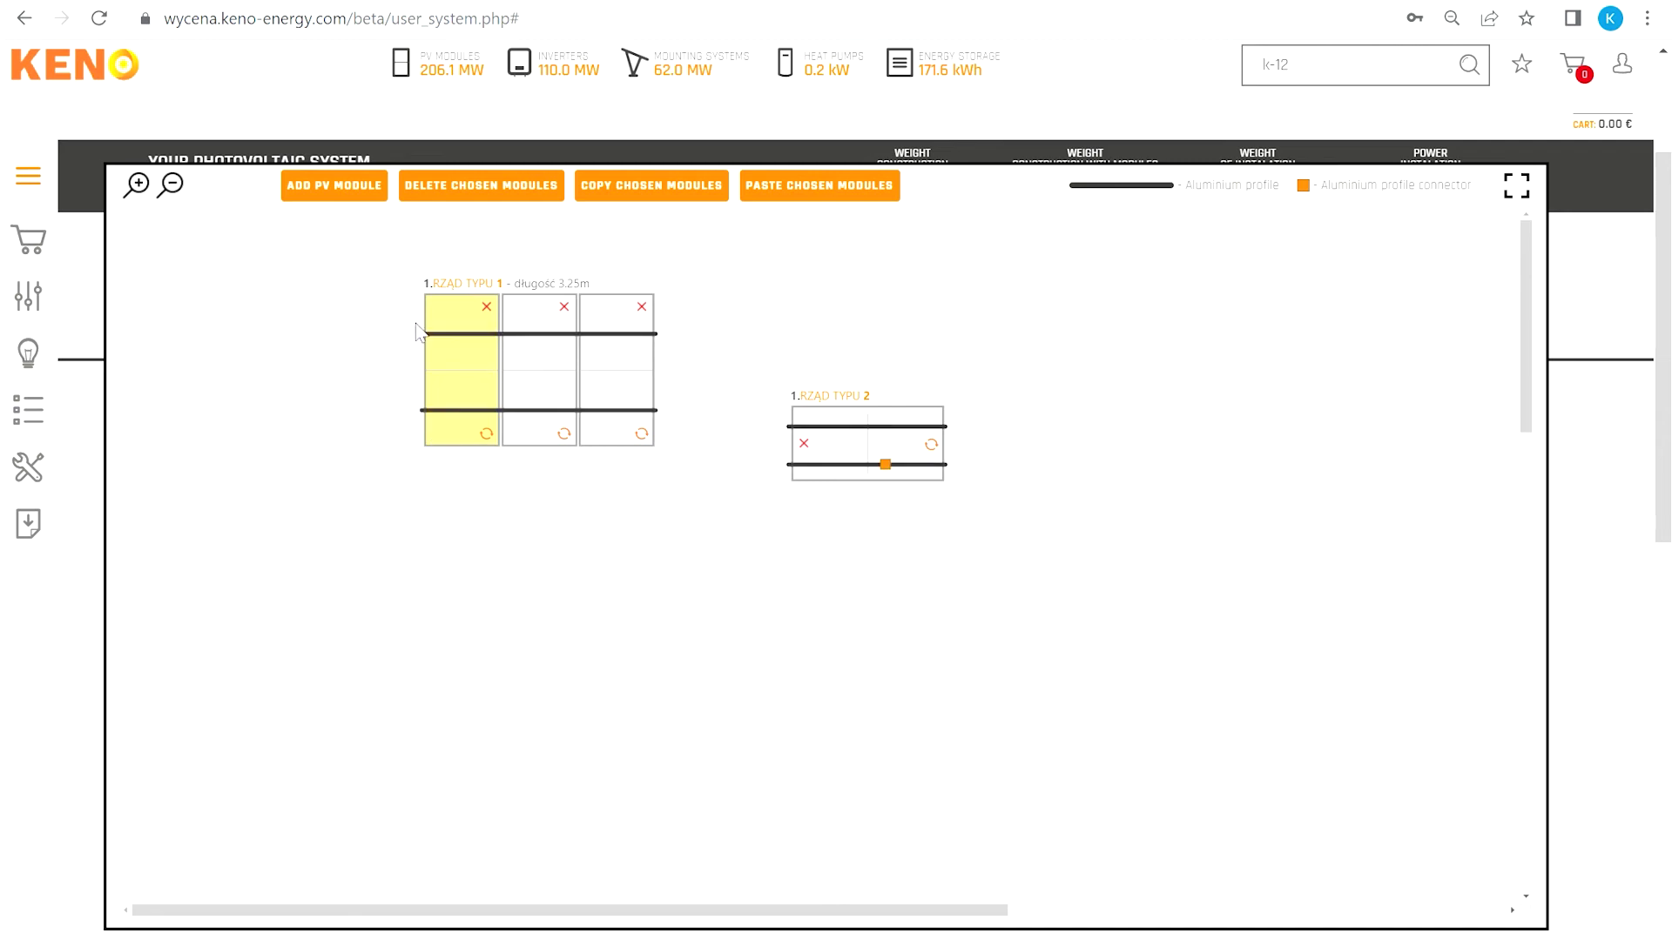
click(334, 186)
click(197, 368)
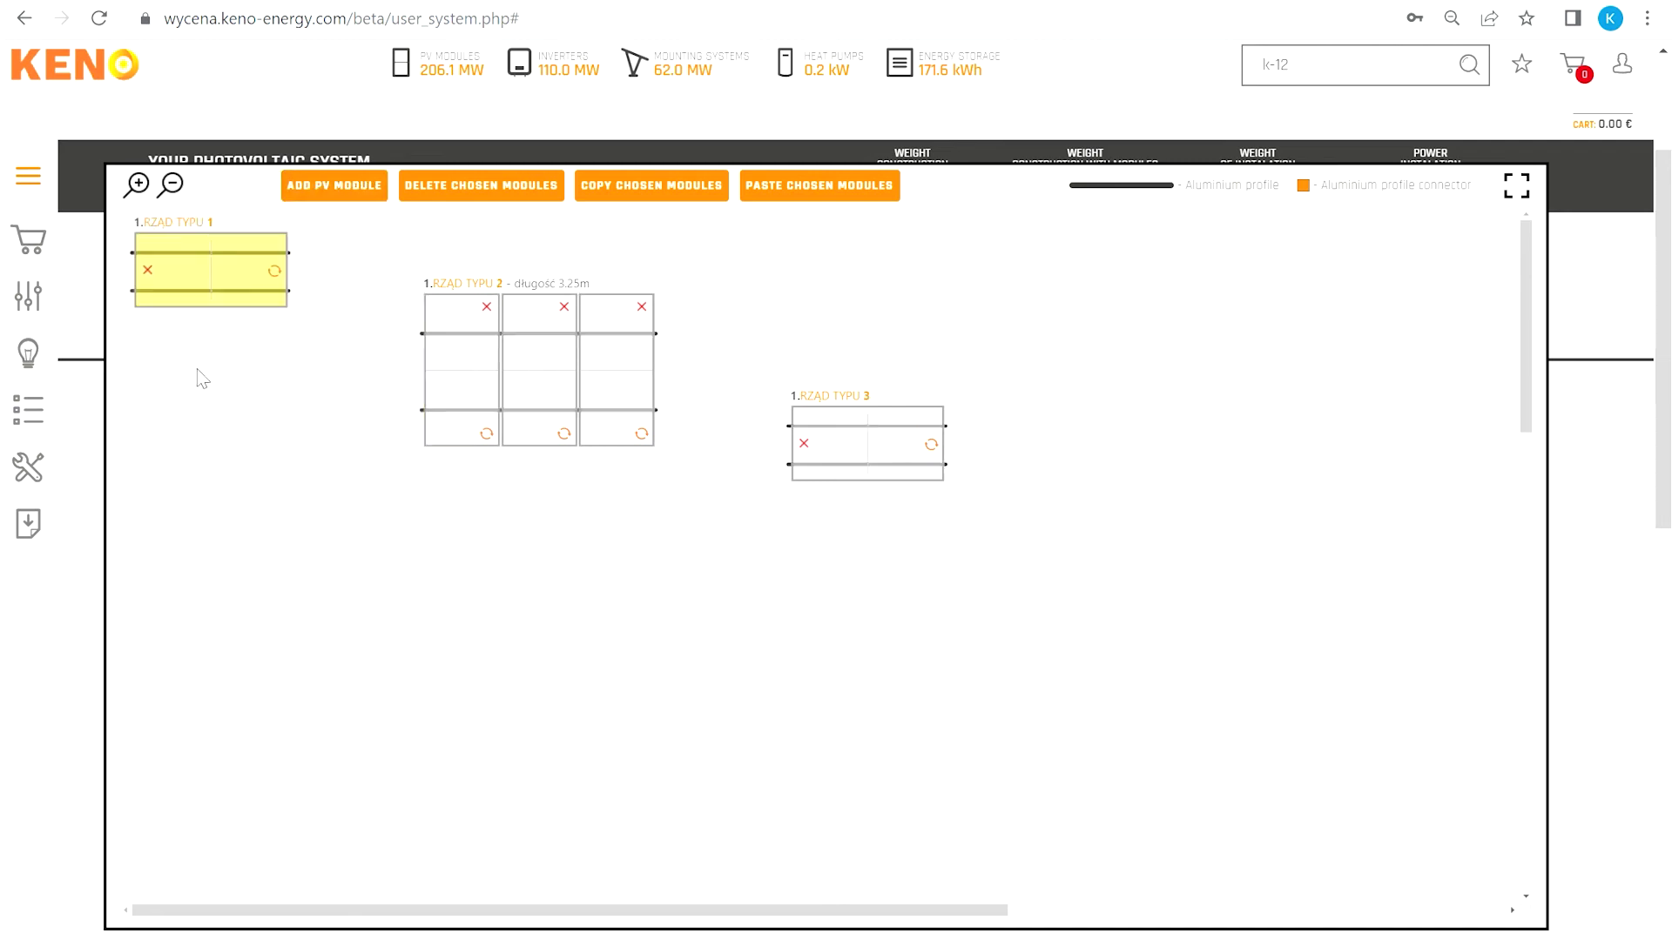
drag(901, 455, 542, 522)
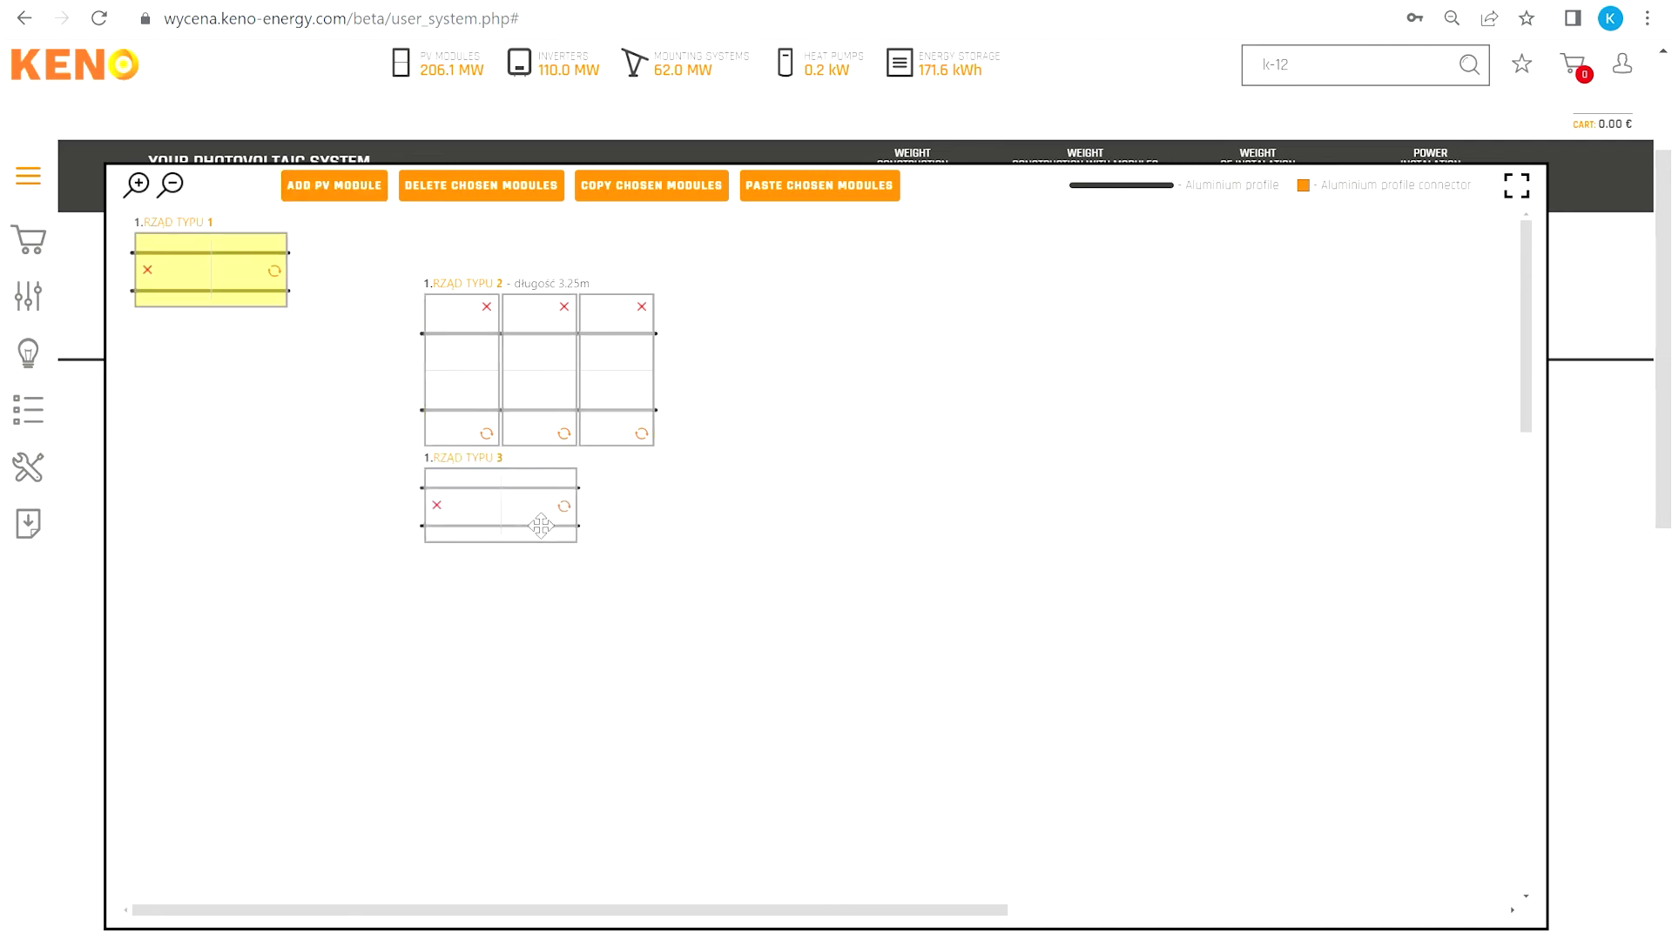
drag(246, 284, 693, 523)
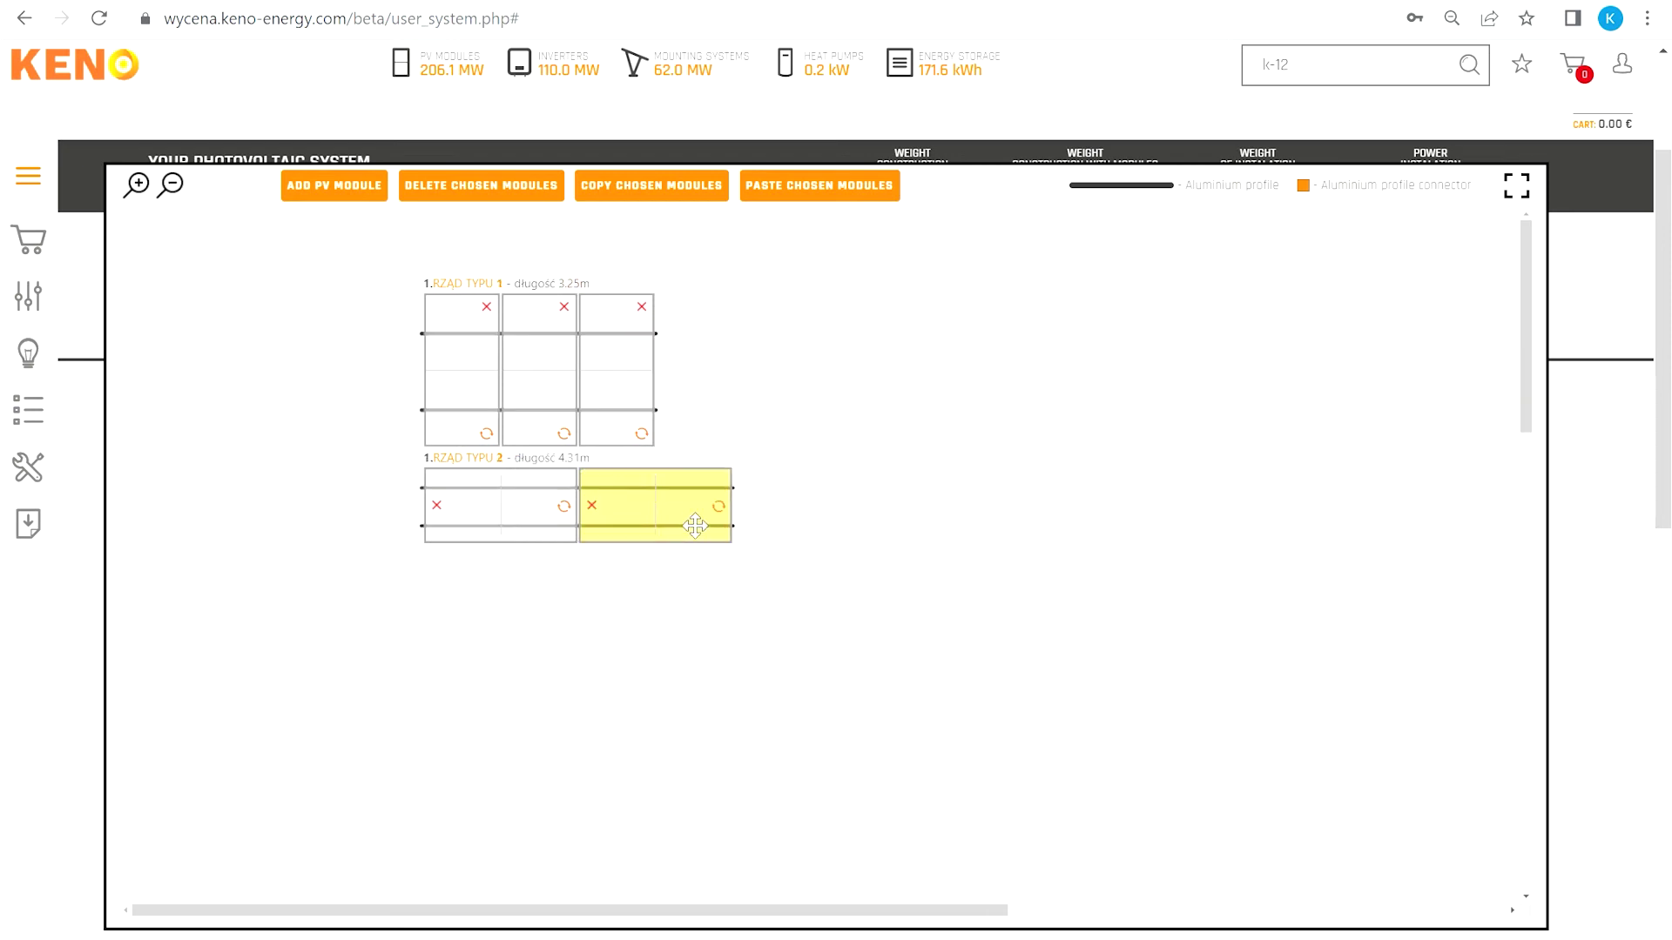
Add three more vertical modules and align them as a third row beneath the horizontal modules
click(335, 186)
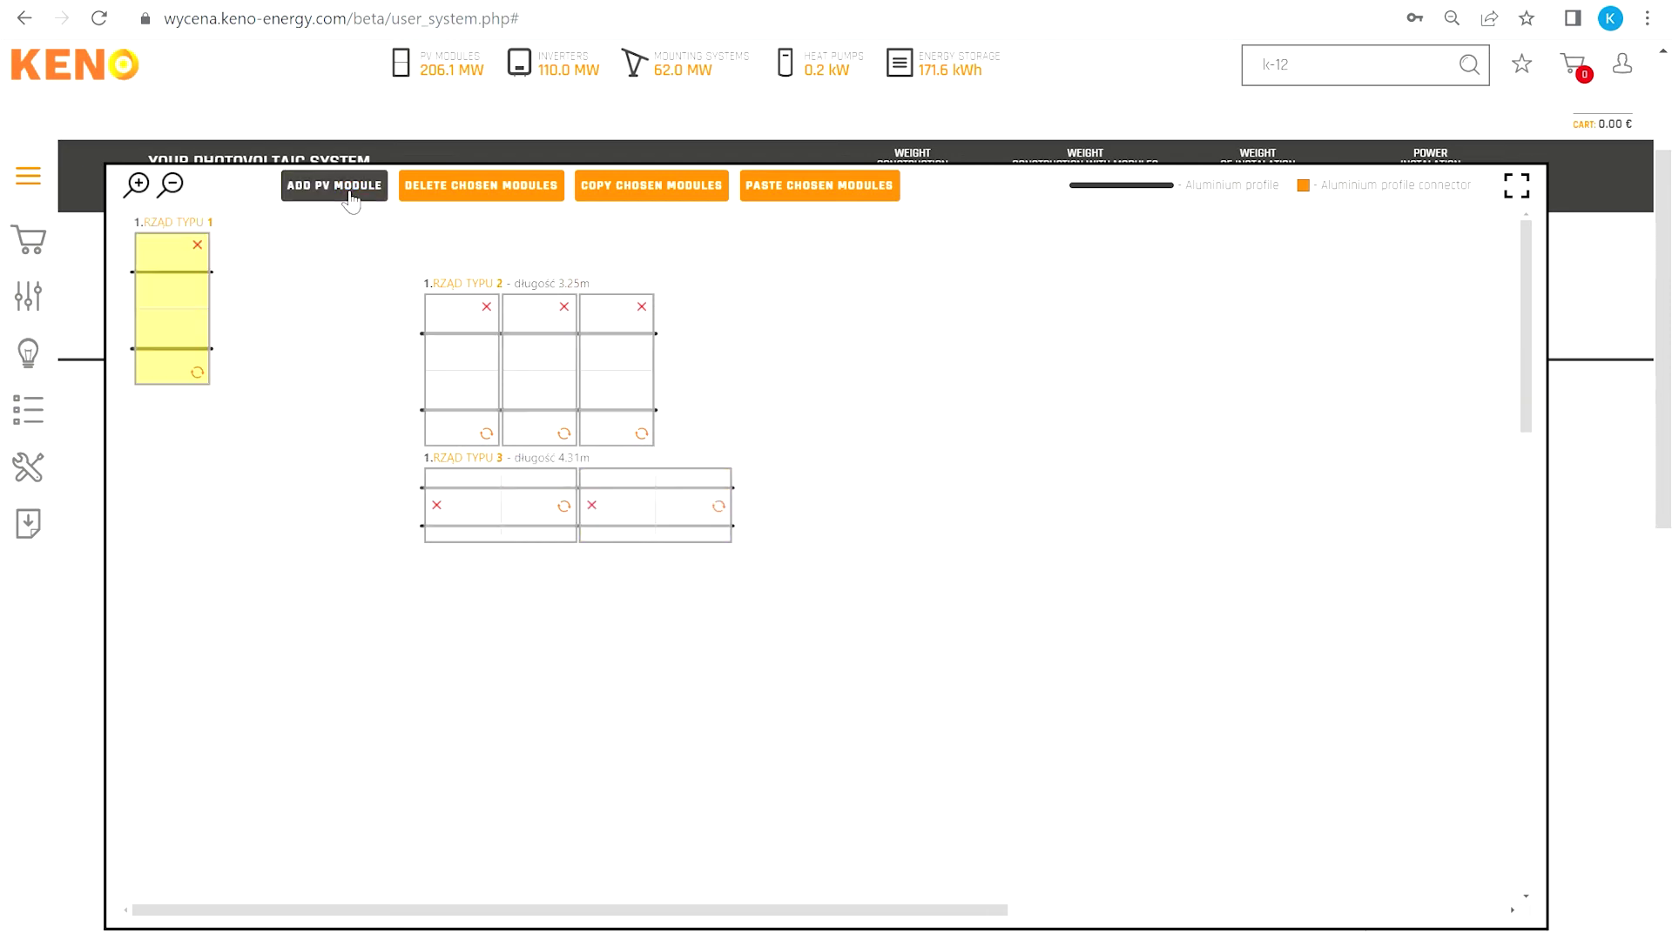
click(350, 201)
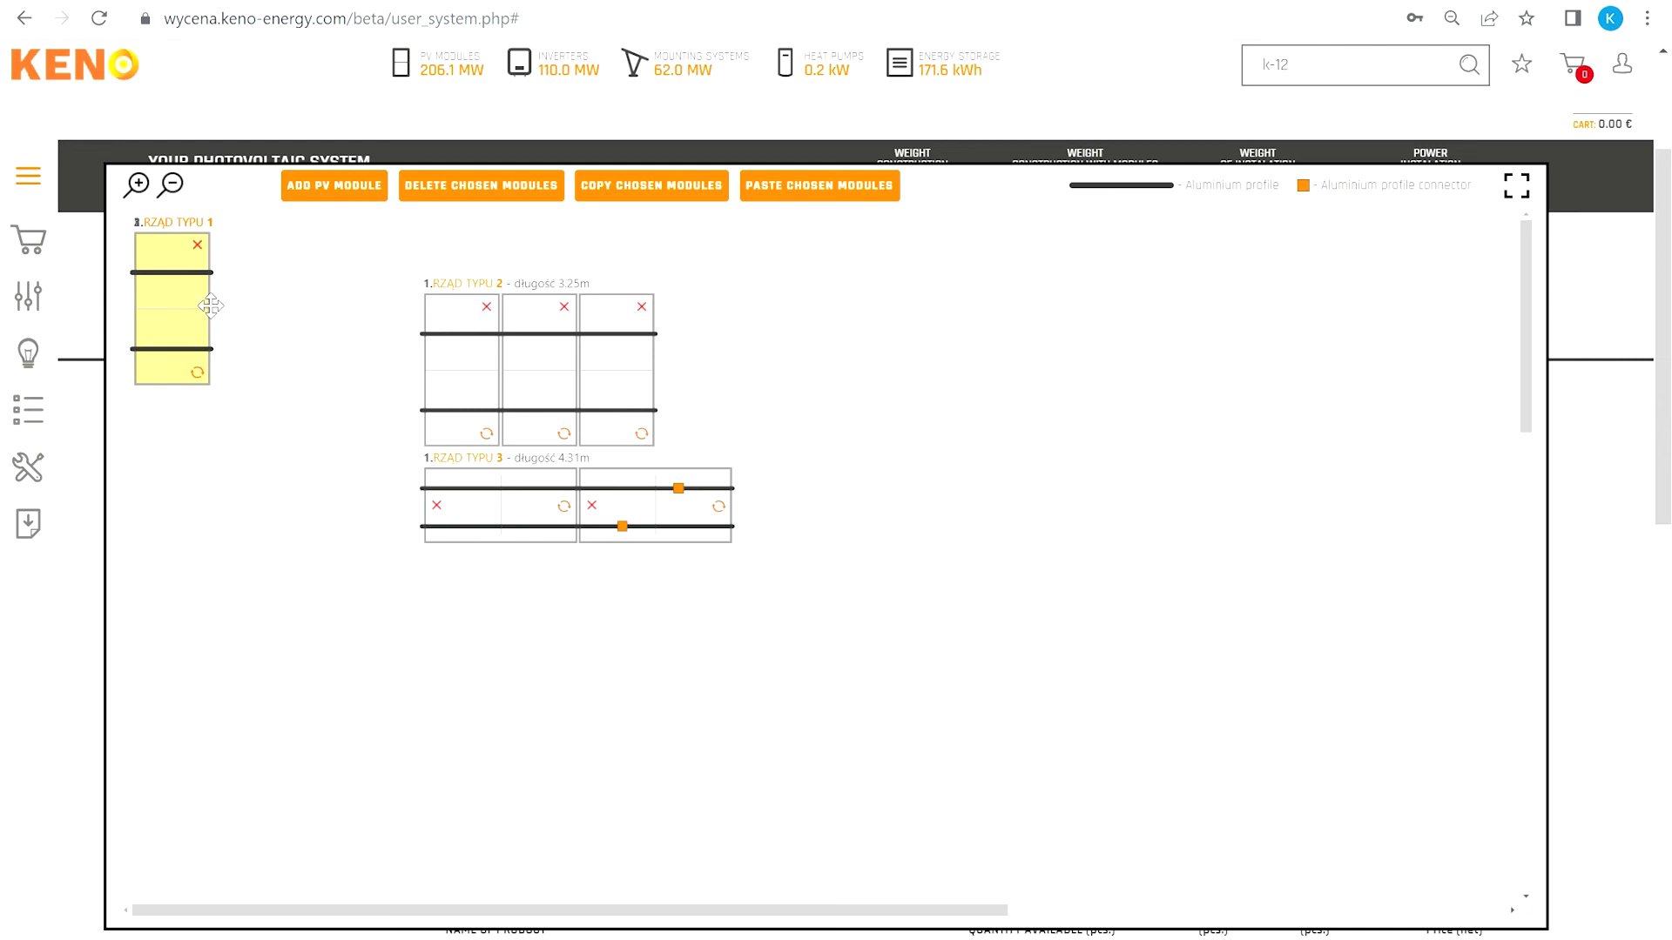
drag(216, 328, 376, 578)
drag(210, 335, 214, 587)
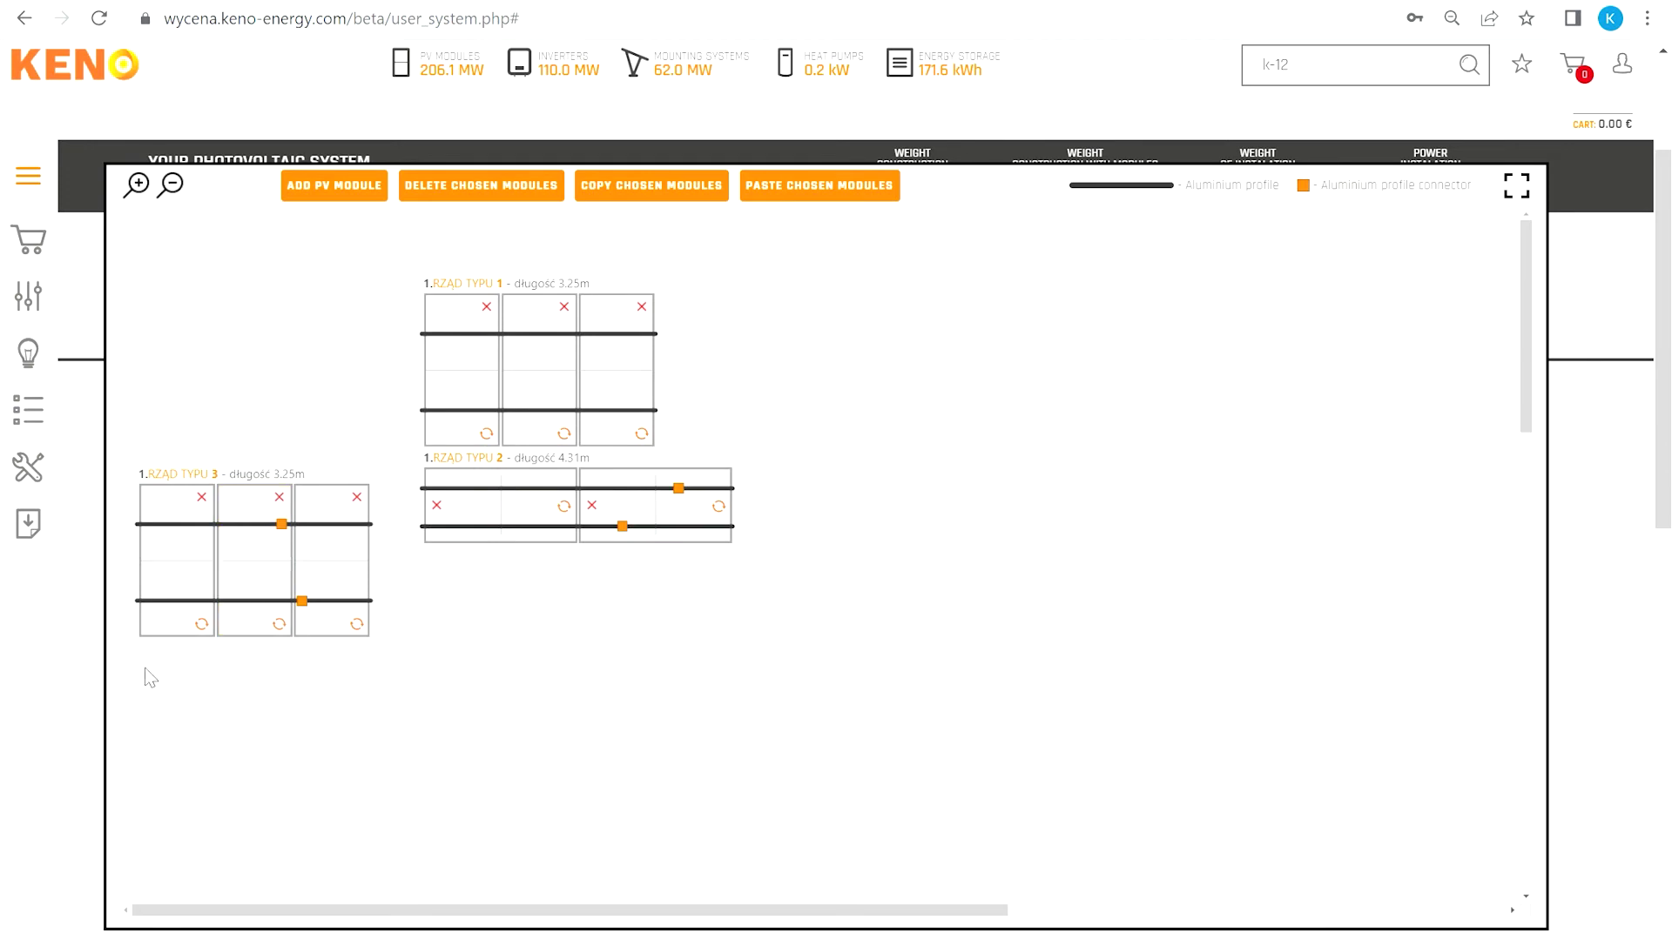
drag(142, 673, 325, 471)
mouse_move(322, 569)
mouse_down()
mouse_move(583, 646)
mouse_move(613, 683)
mouse_move(589, 671)
mouse_up()
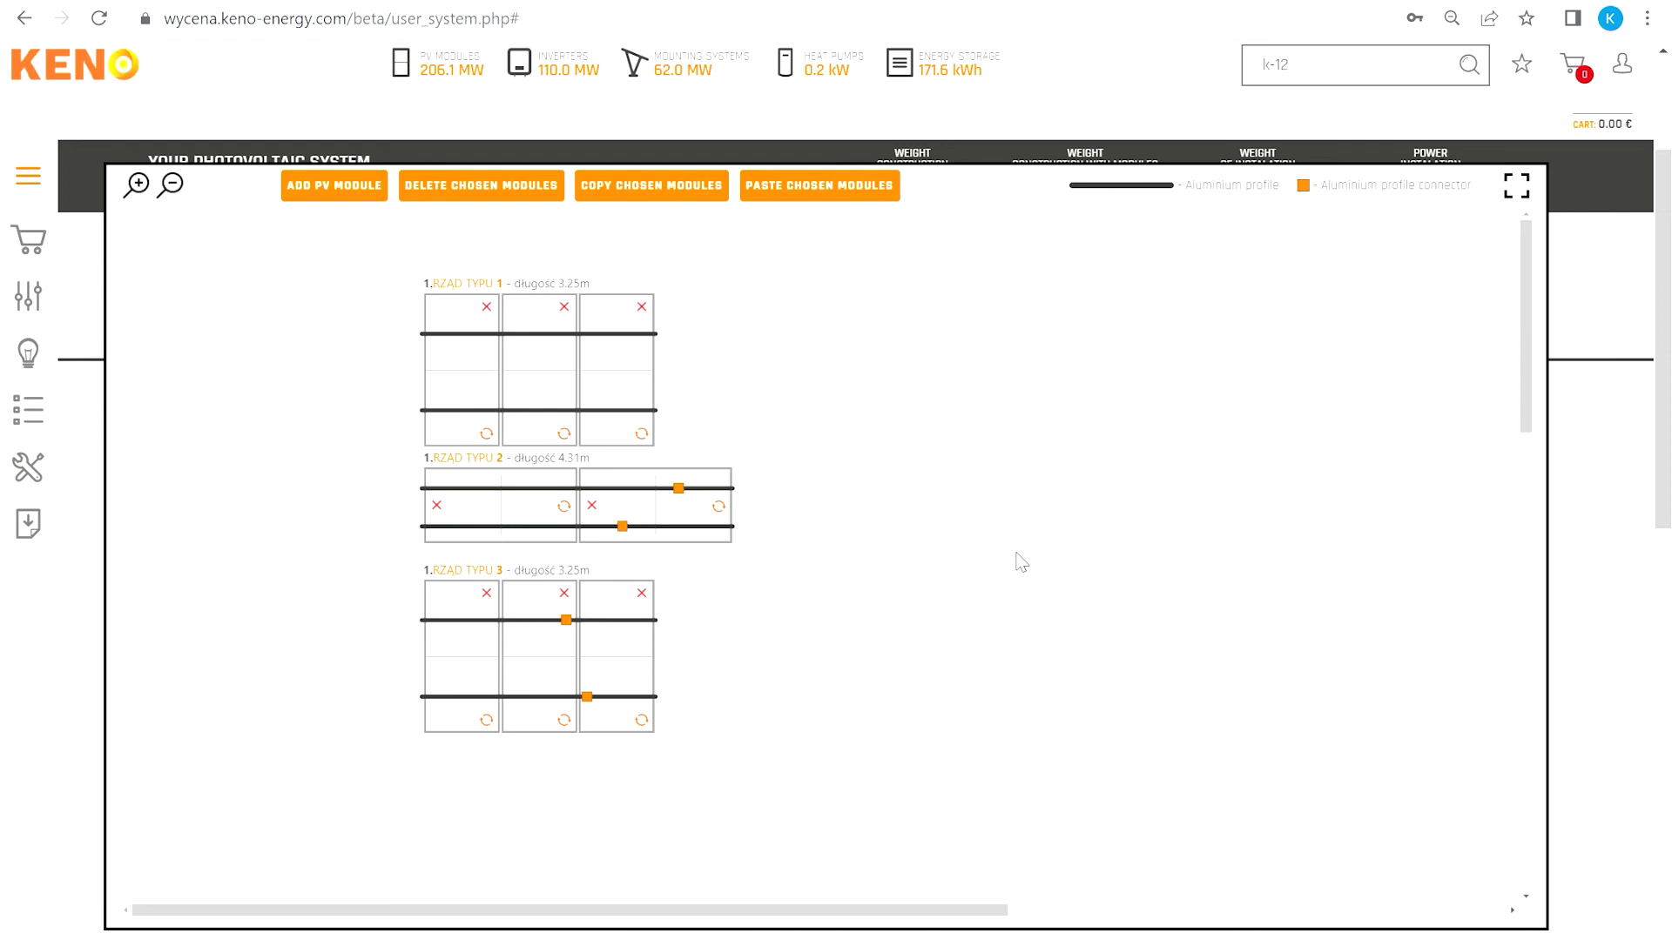
Copy the three modules of the lowest row, paste them beside it, and delete the outermost copied module
drag(341, 786, 721, 550)
drag(353, 782, 702, 564)
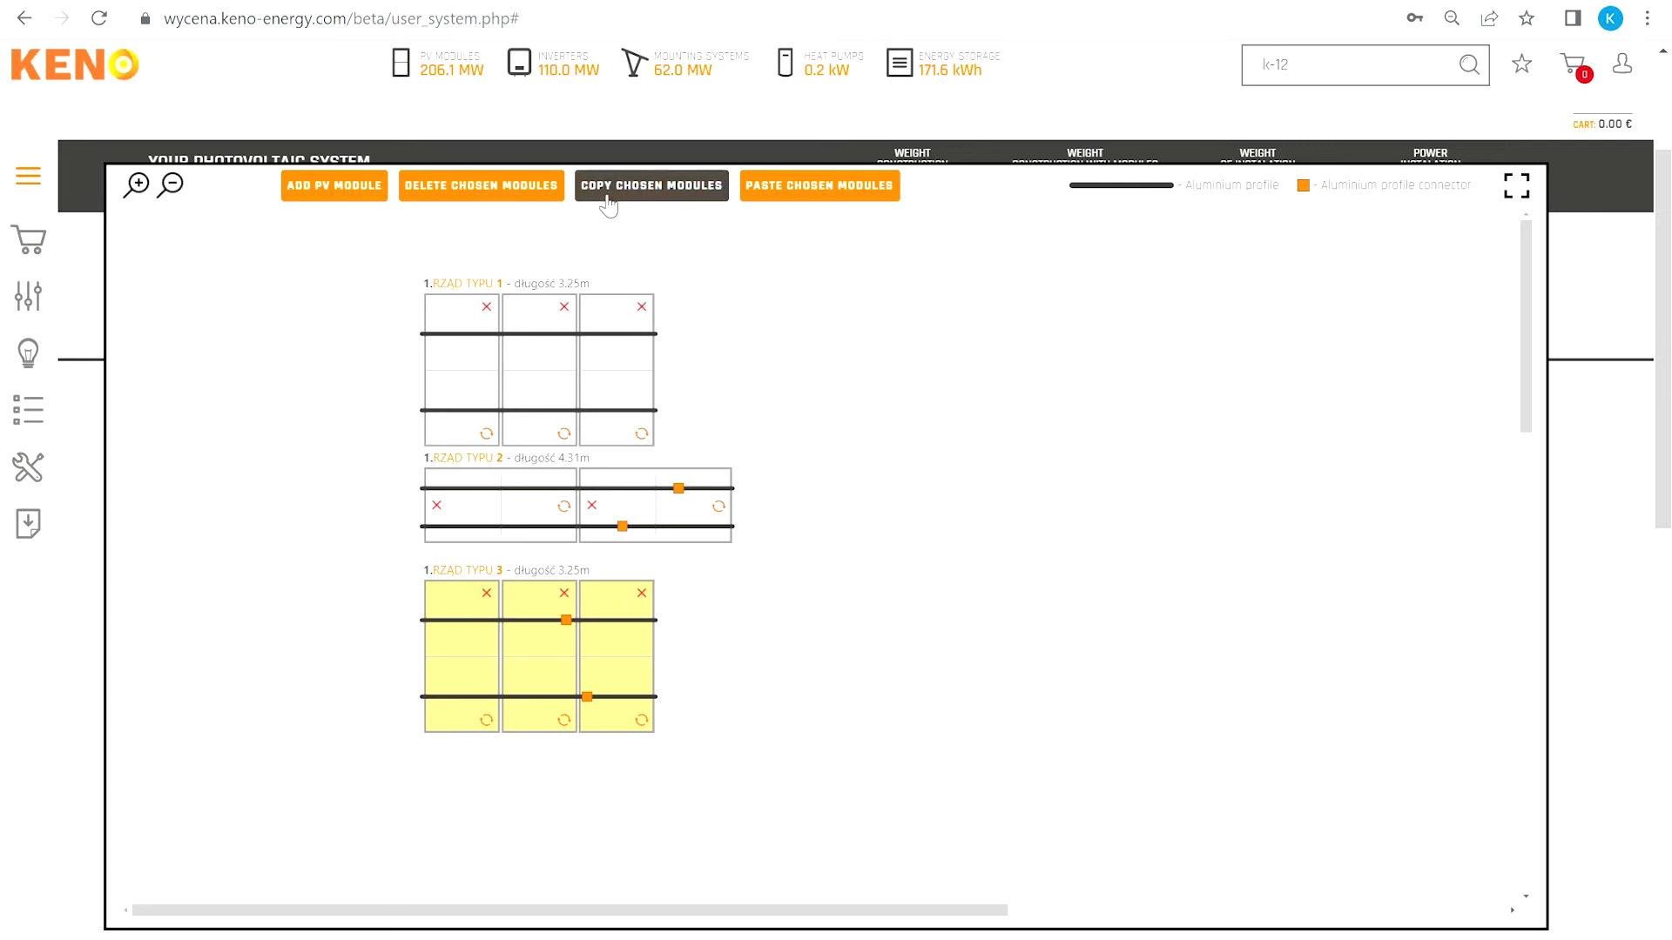
click(800, 191)
drag(649, 688, 1080, 613)
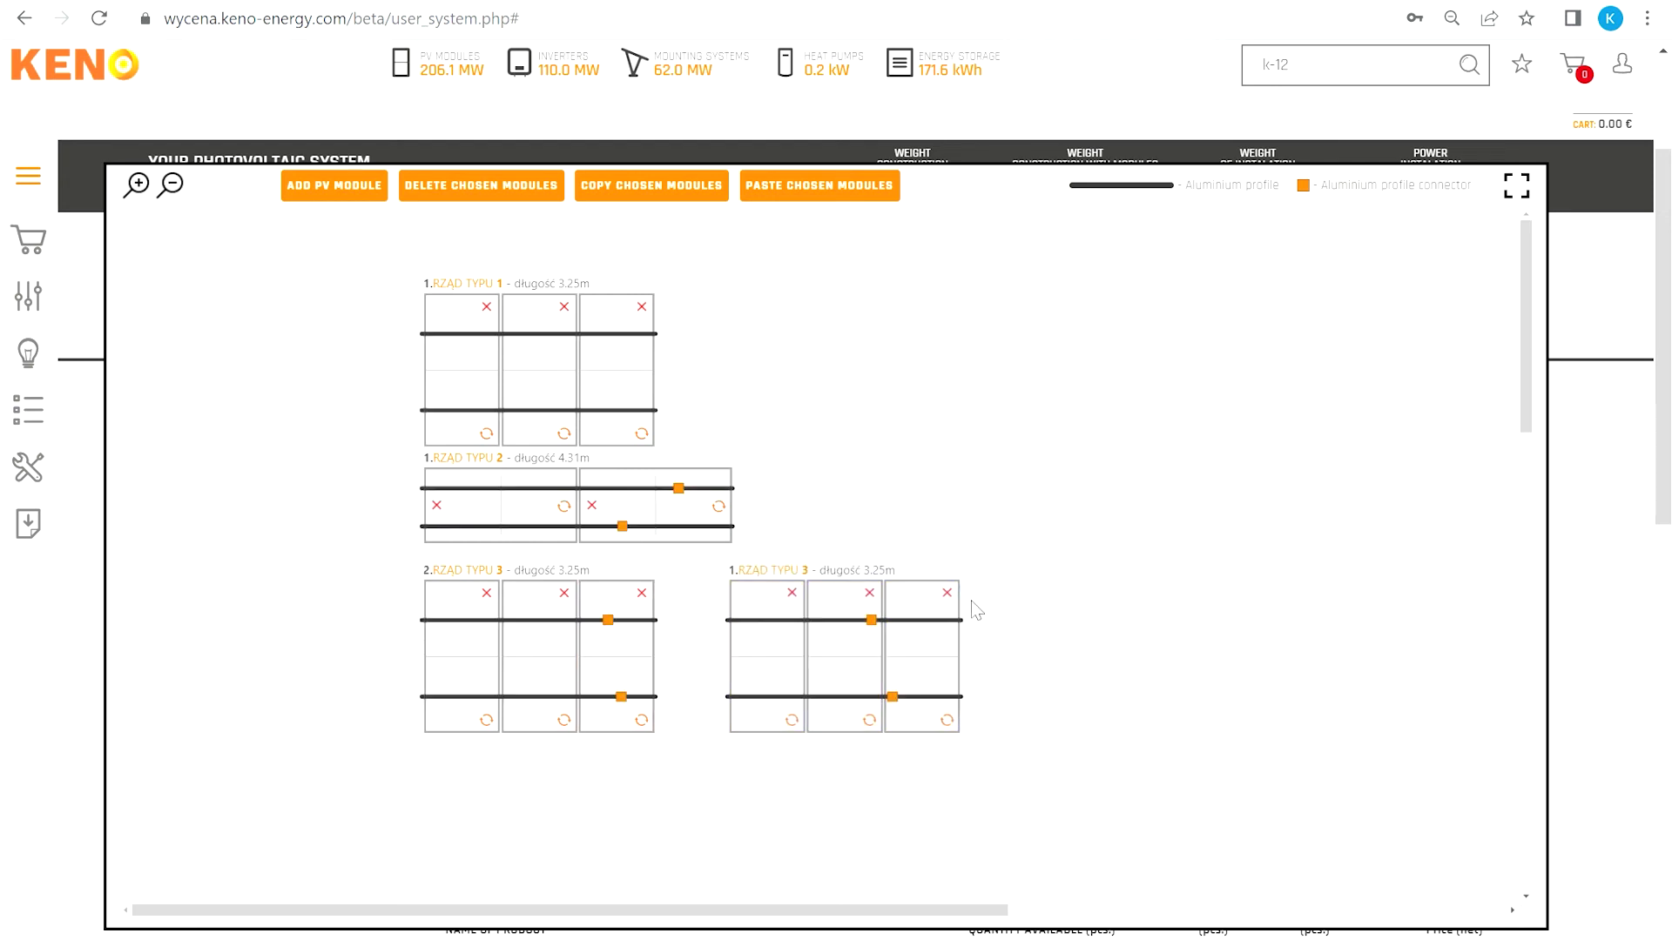
click(949, 595)
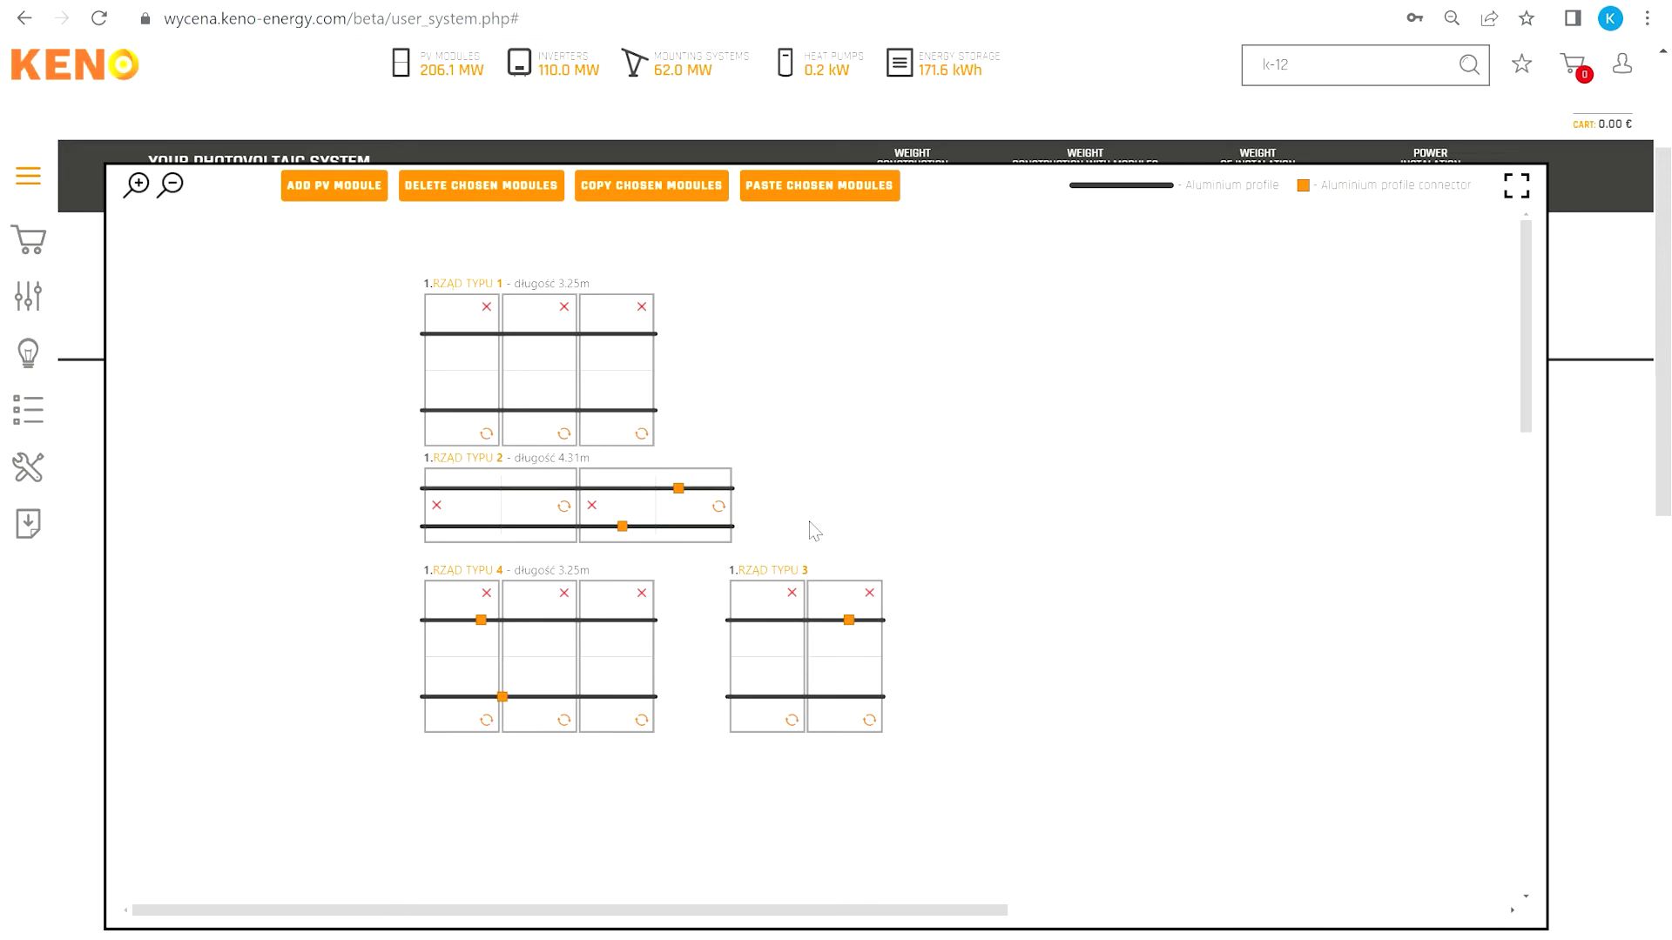
Add a fourth vertical module at the end of the uppermost row and return the layout canvas to normal size
click(373, 185)
drag(171, 311, 716, 388)
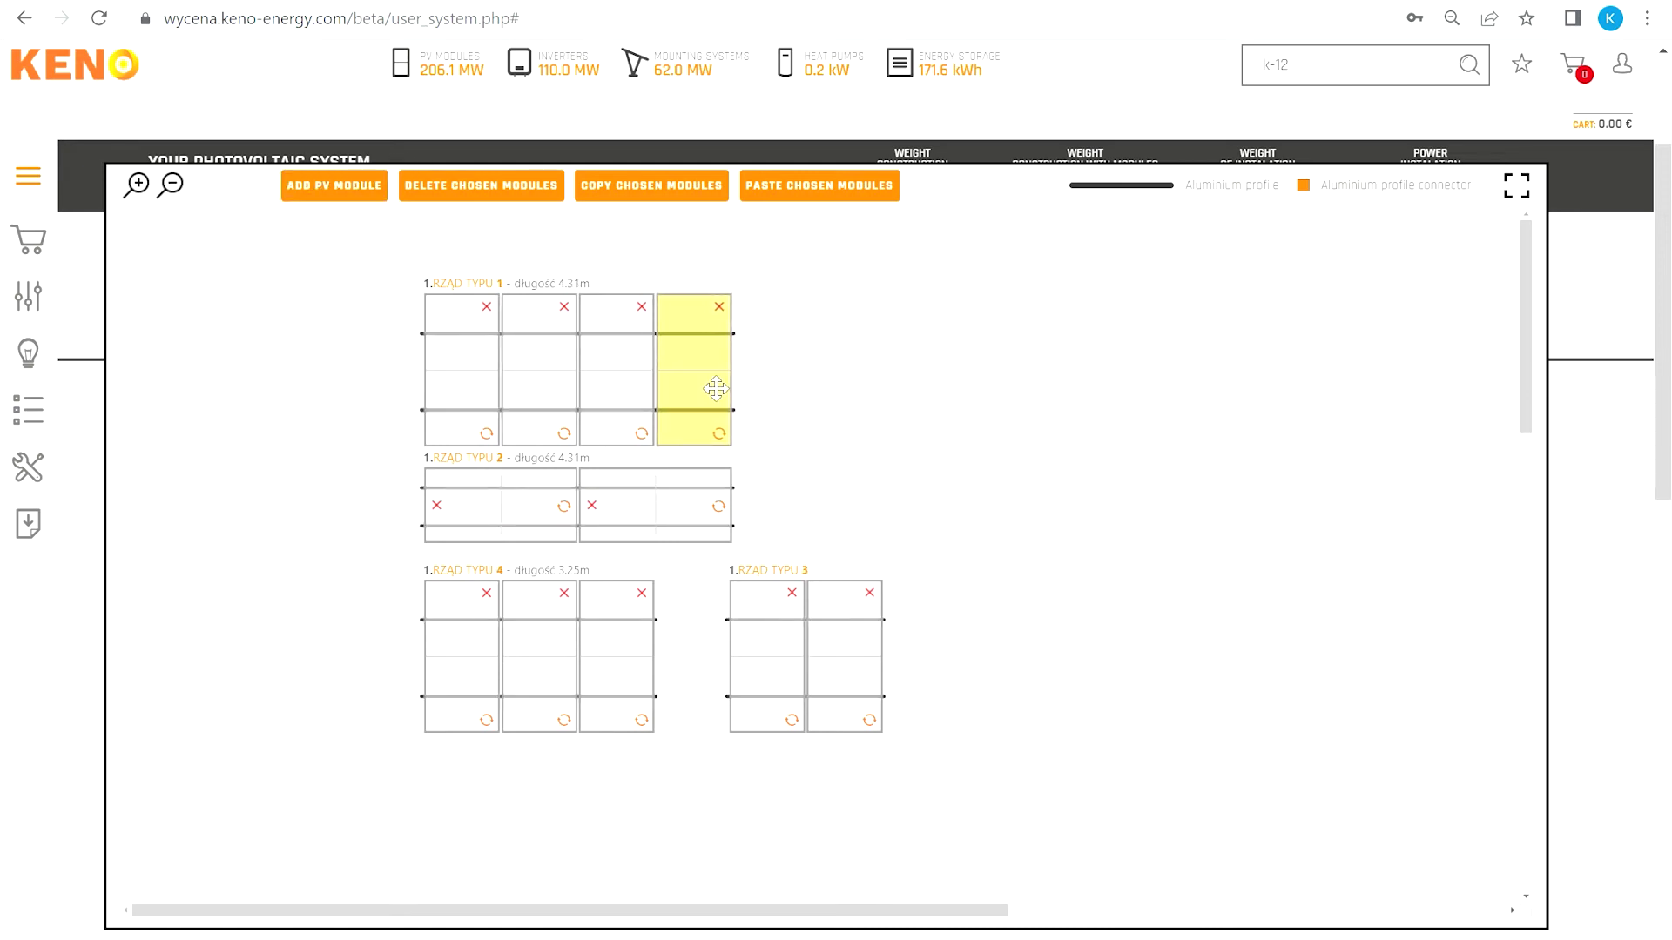
click(1389, 232)
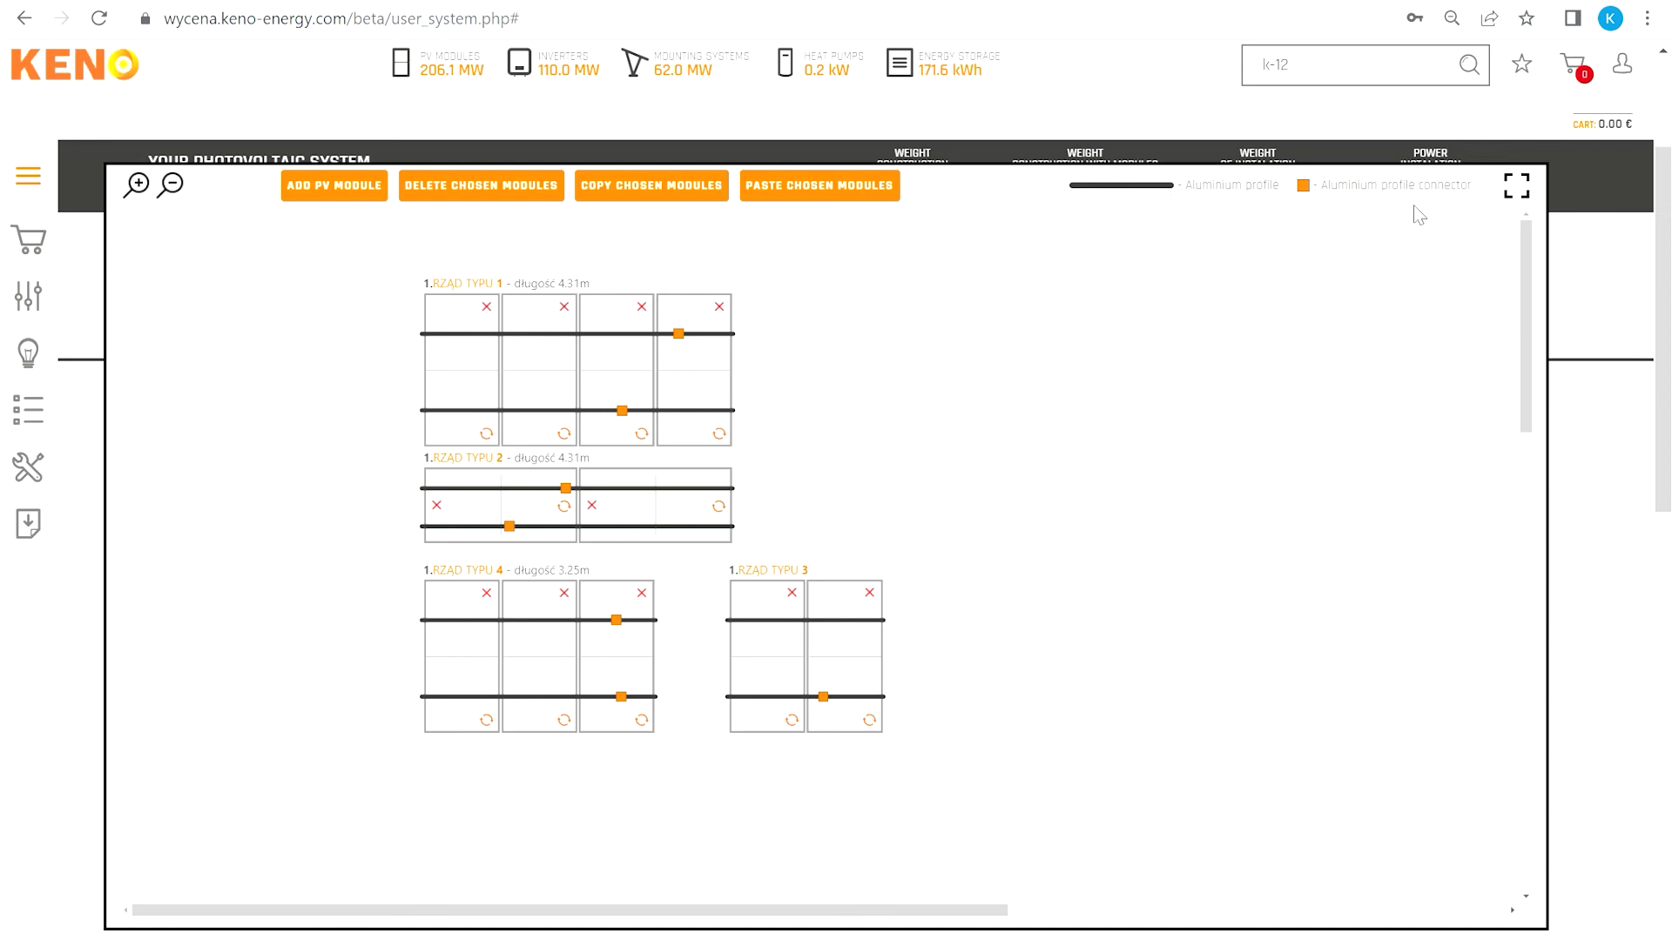
click(1520, 189)
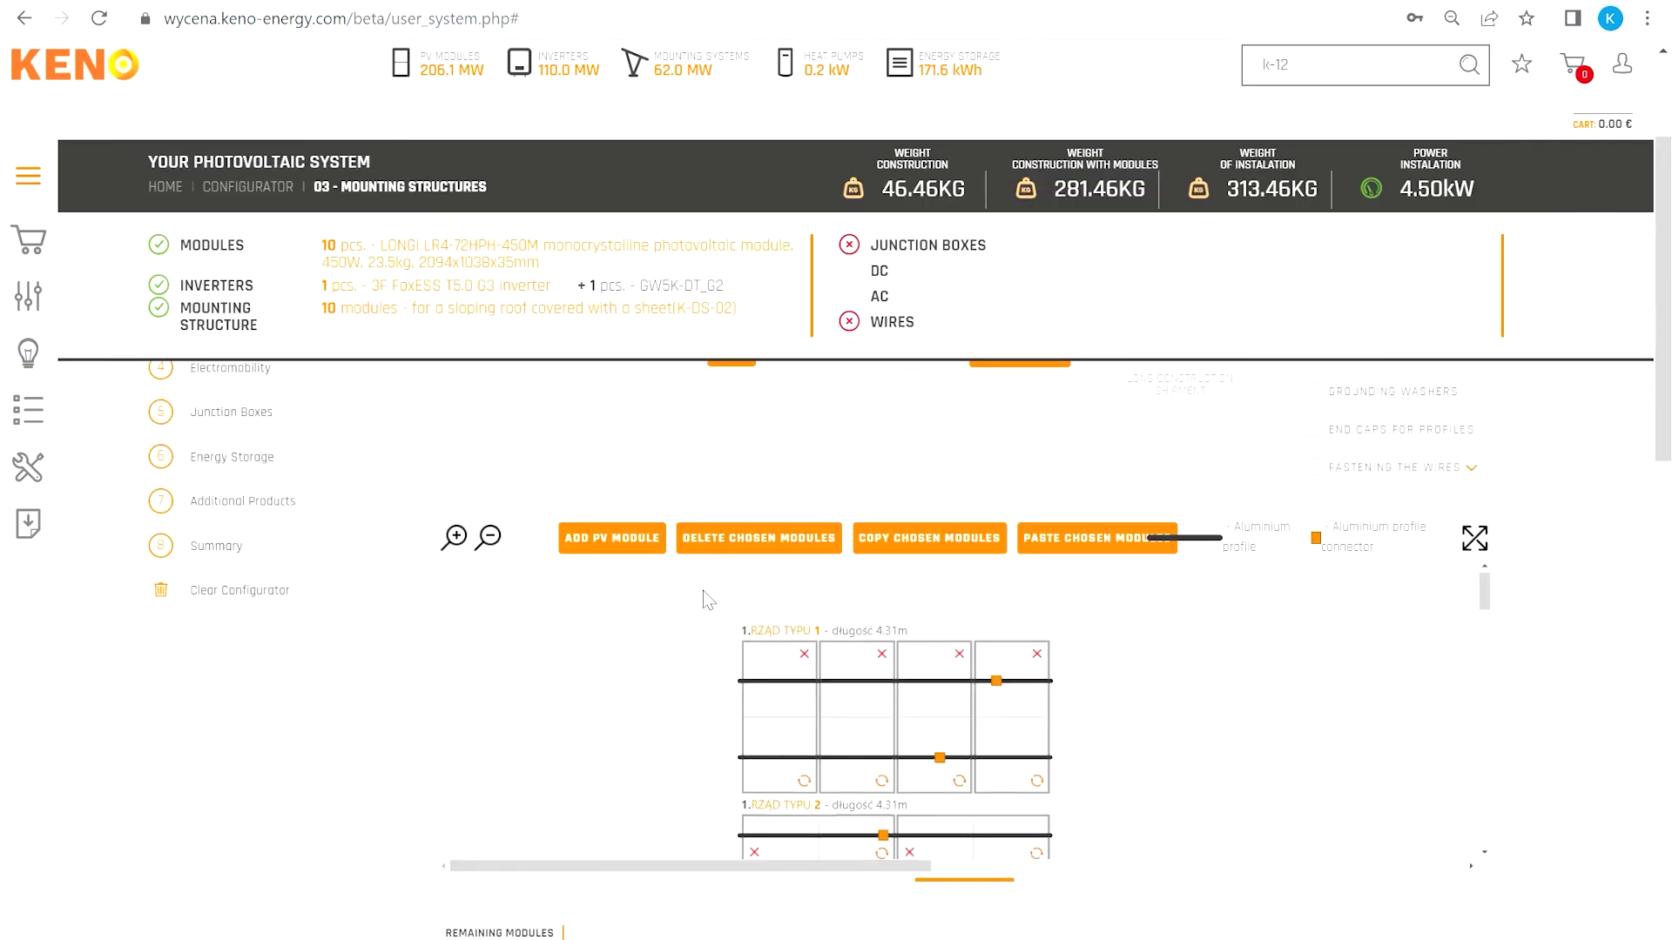
Review the module row settings and the mounting component list with its availability, quantities and prices
scroll(357, 766, down, 3)
scroll(474, 634, down, 1)
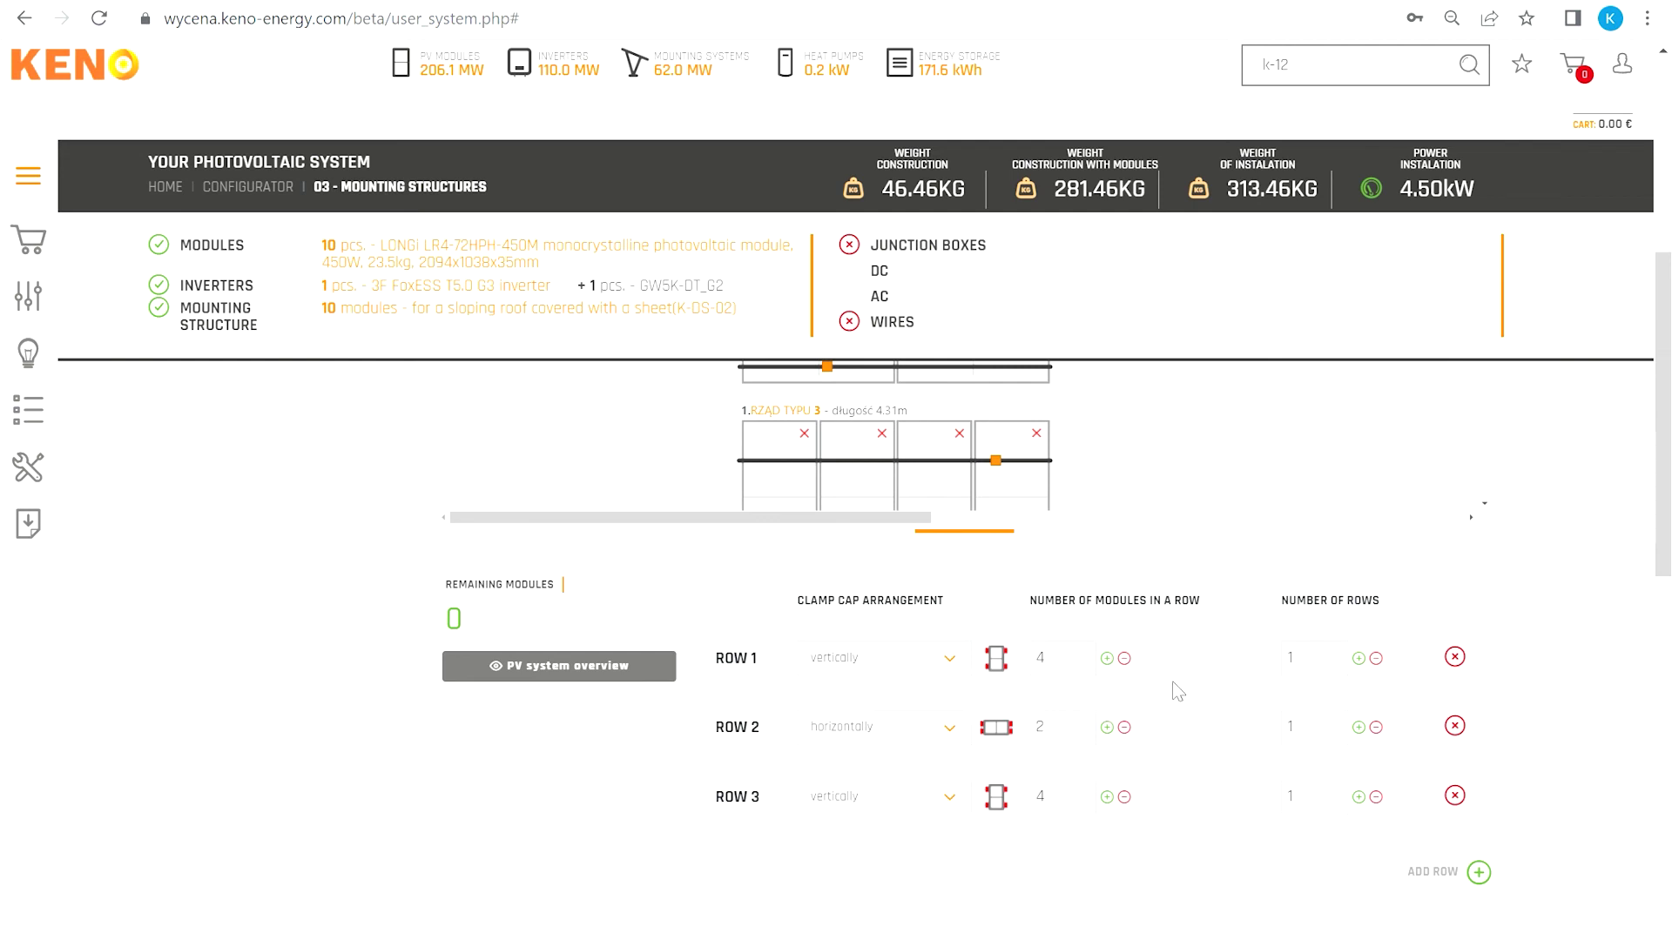
scroll(1184, 688, down, 2)
scroll(1217, 595, down, 4)
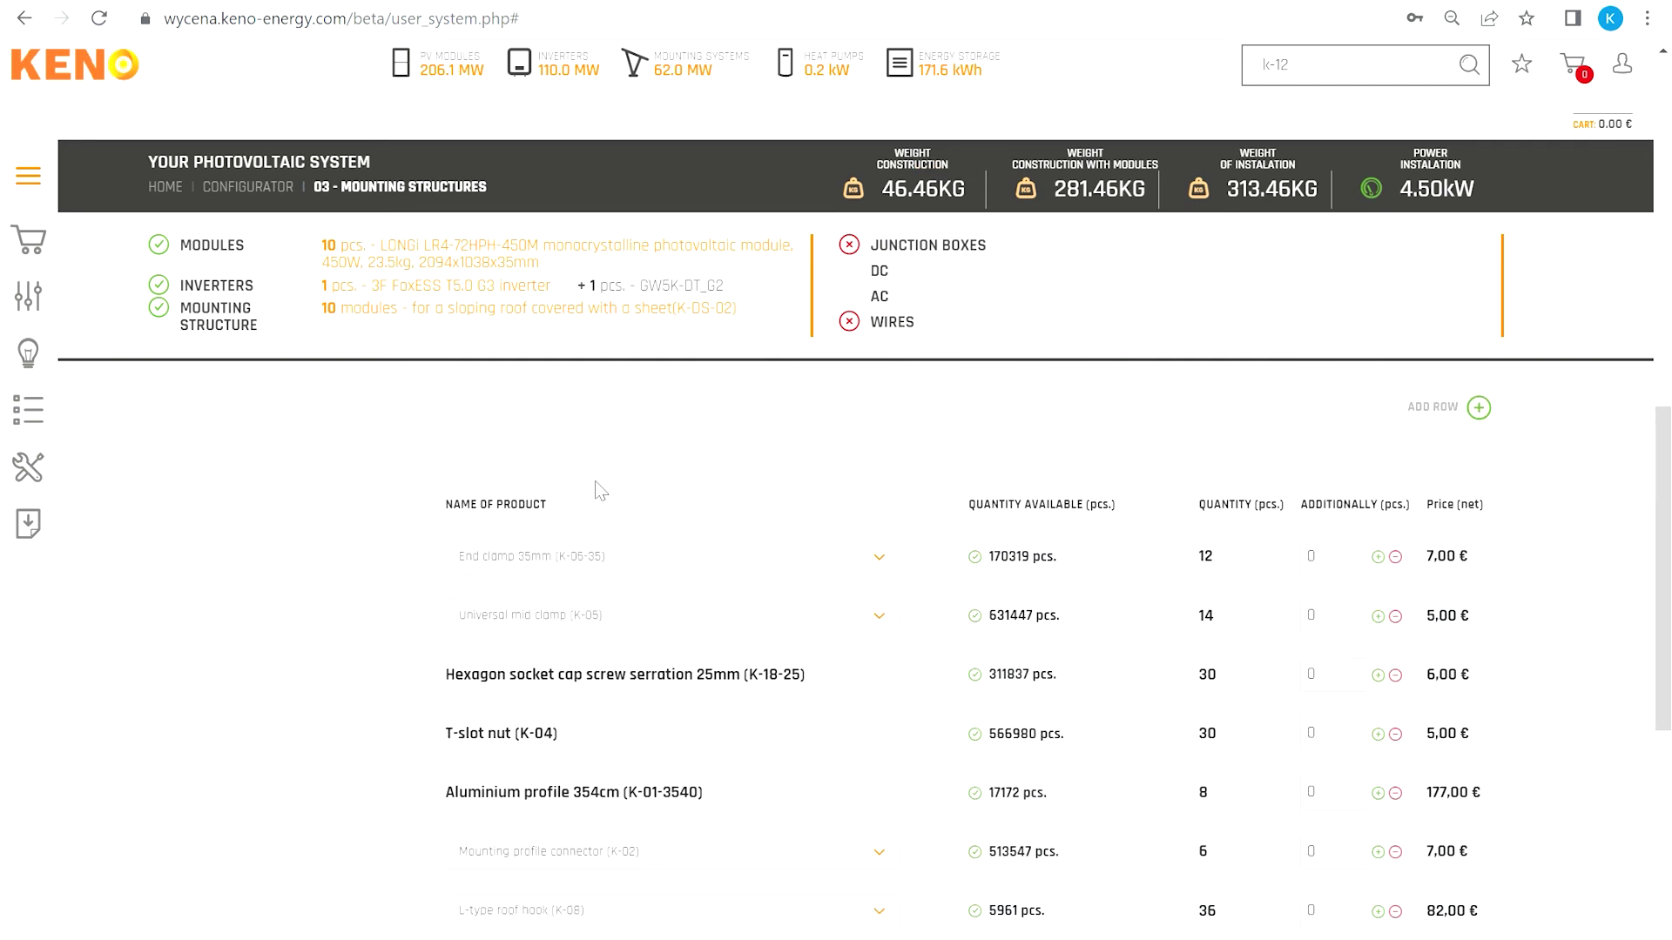
scroll(400, 795, down, 1)
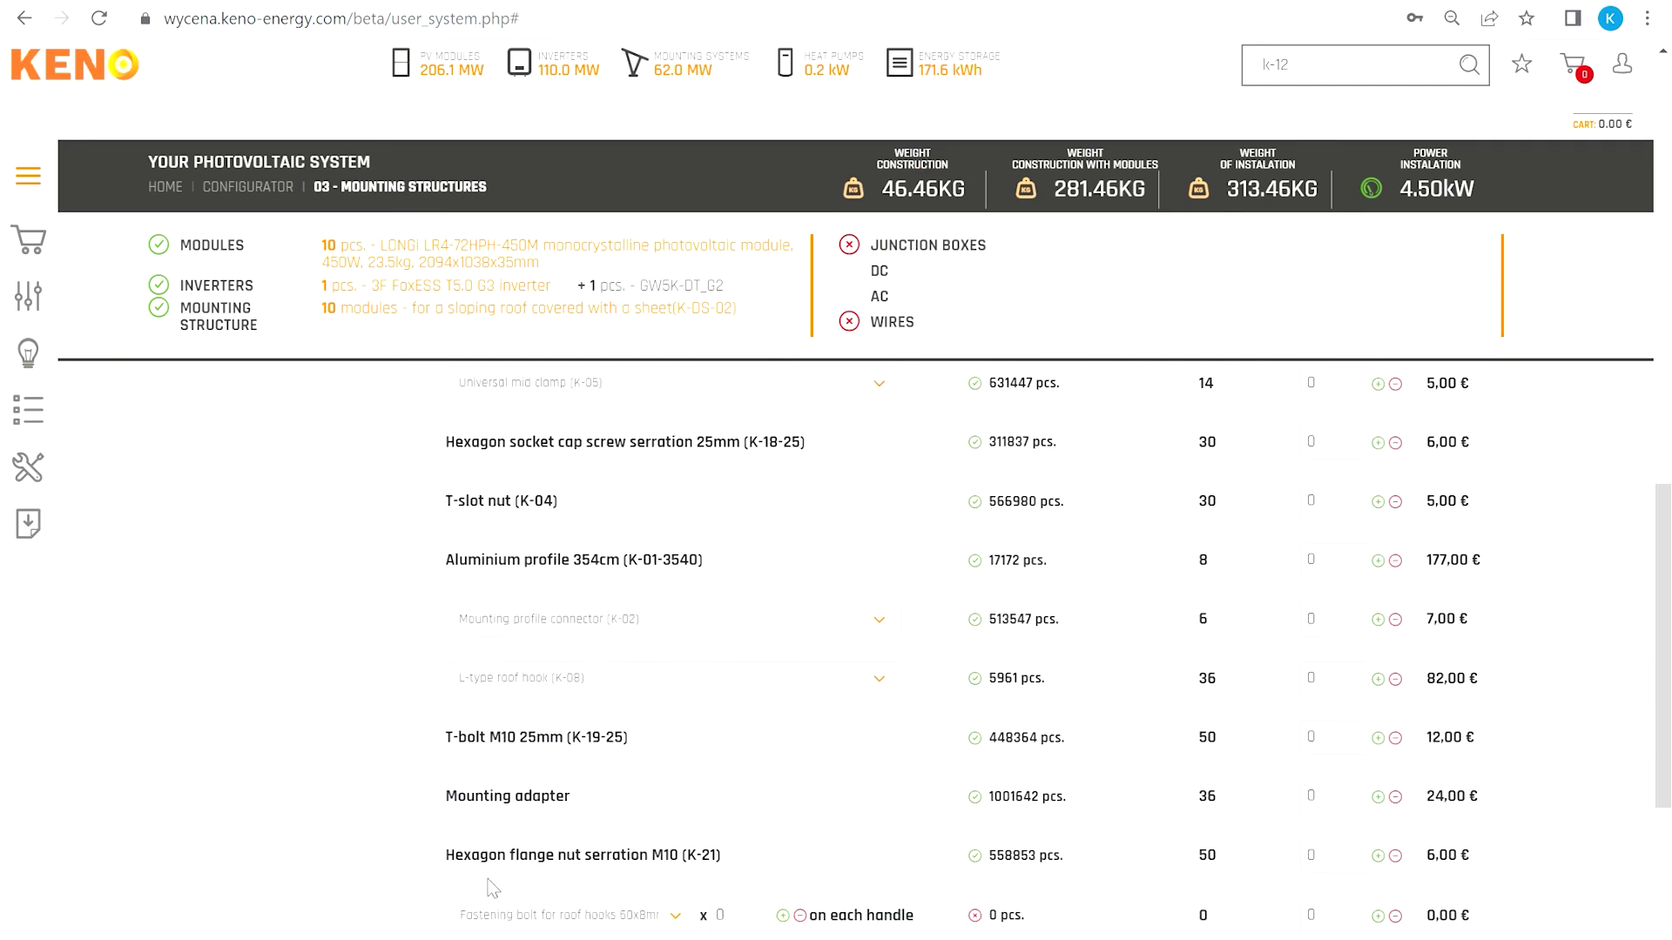
scroll(1132, 679, up, 2)
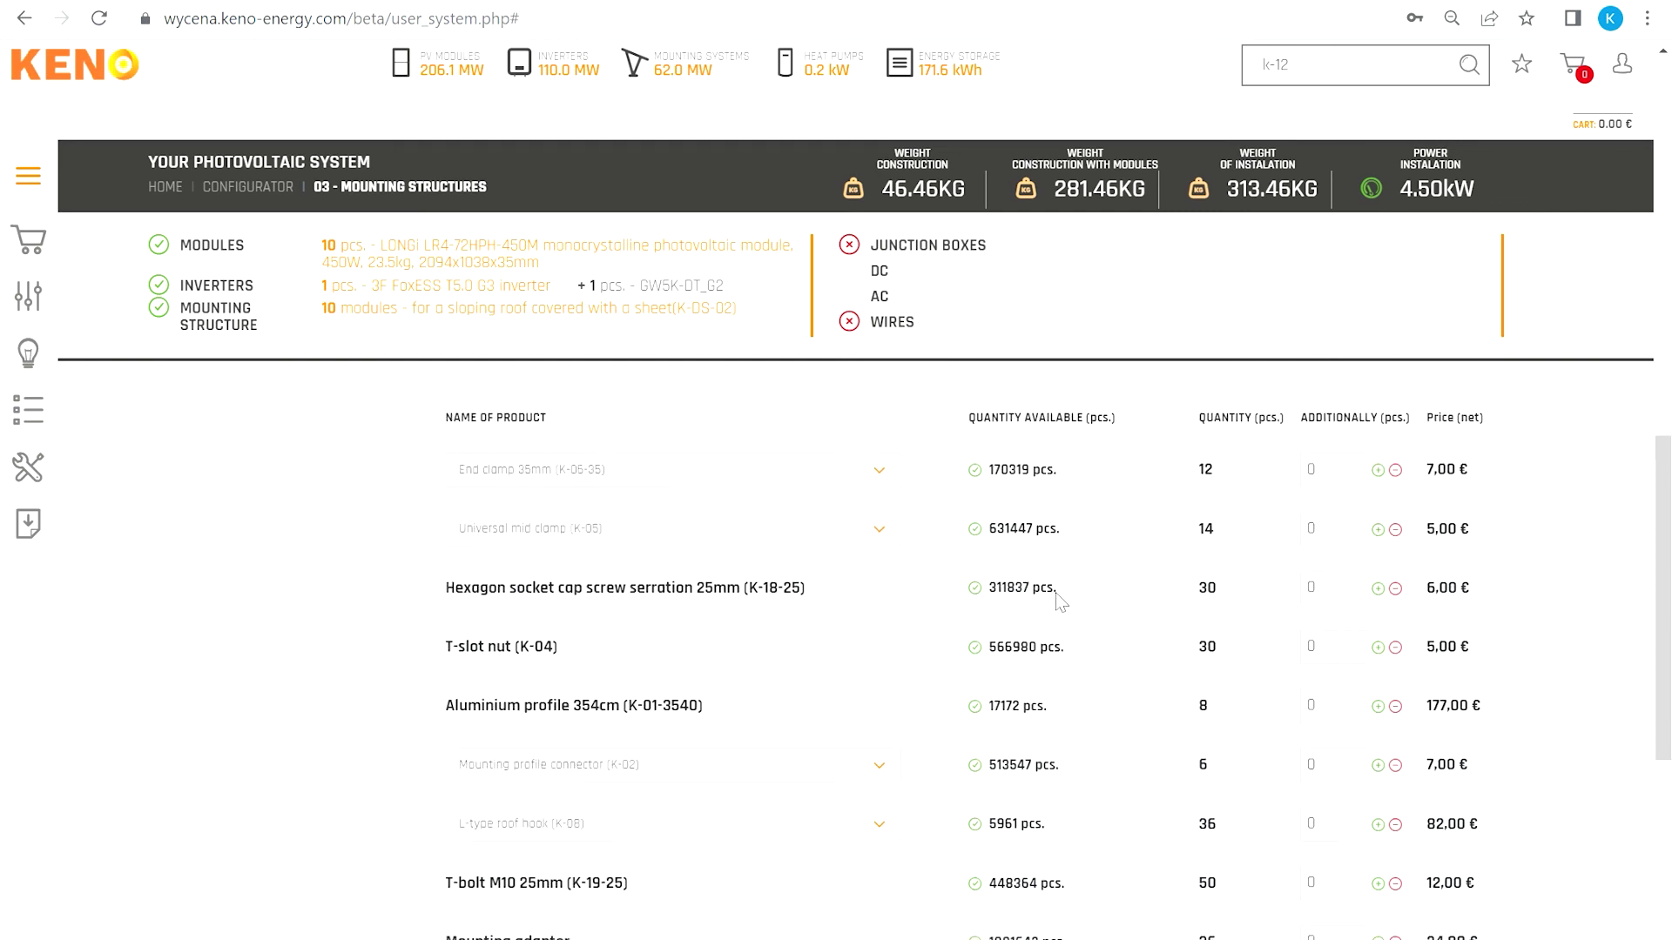
Add one additional End clamp 35mm (K-36-35) to the component list and remove it again
click(1378, 440)
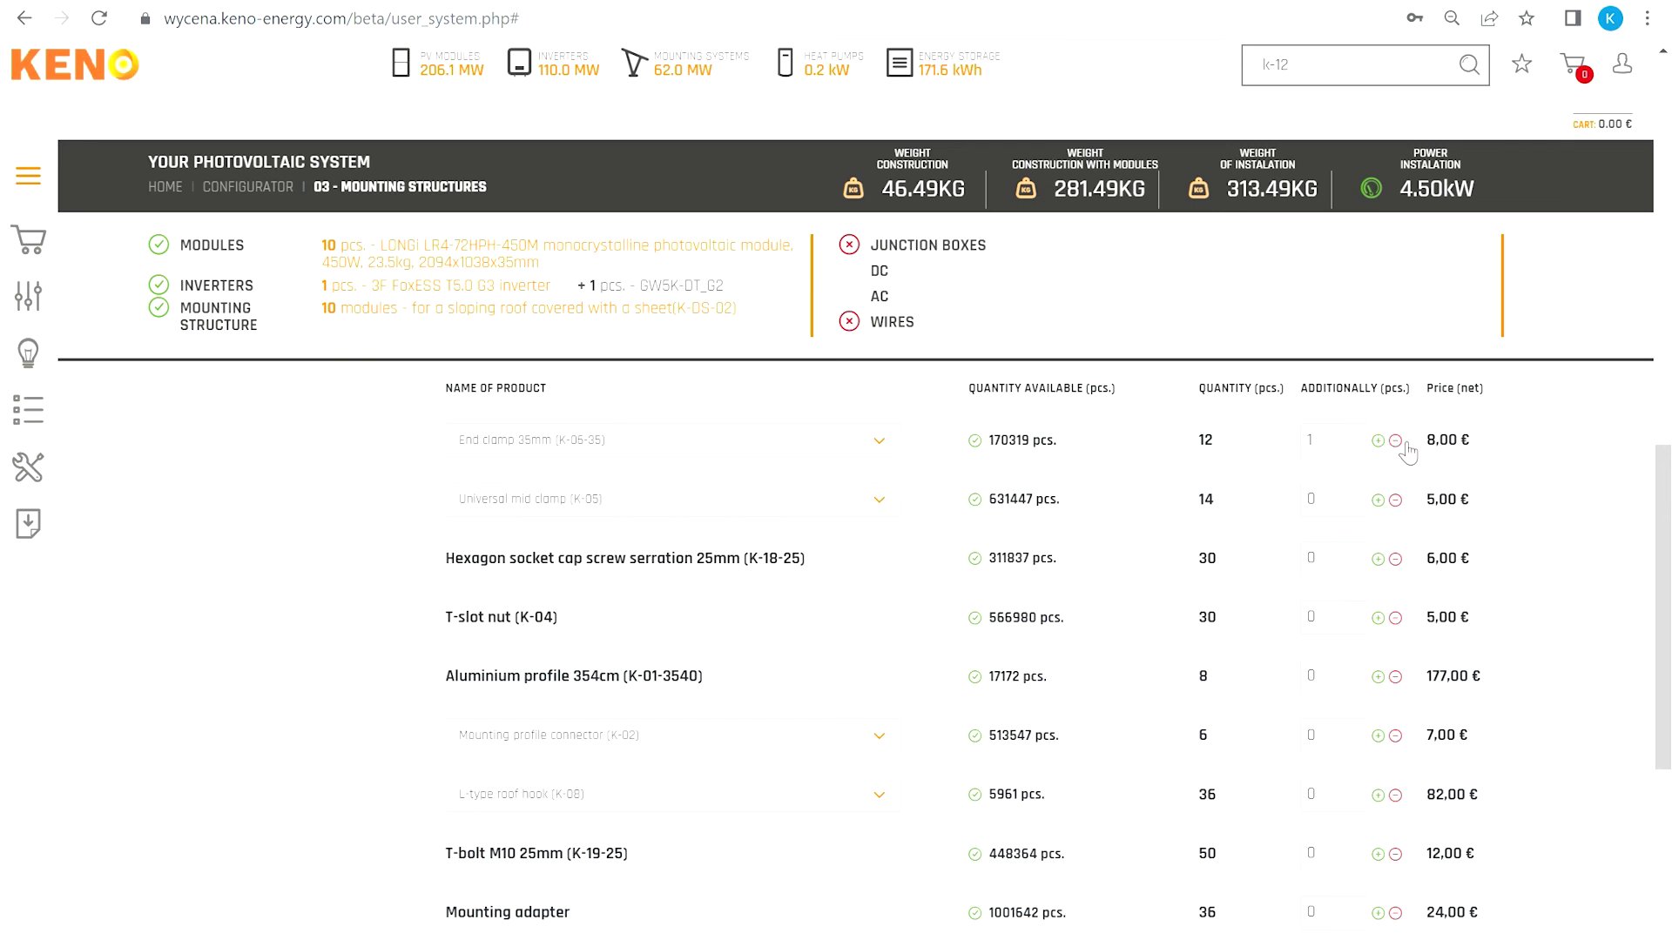
click(1396, 442)
scroll(1206, 609, down, 4)
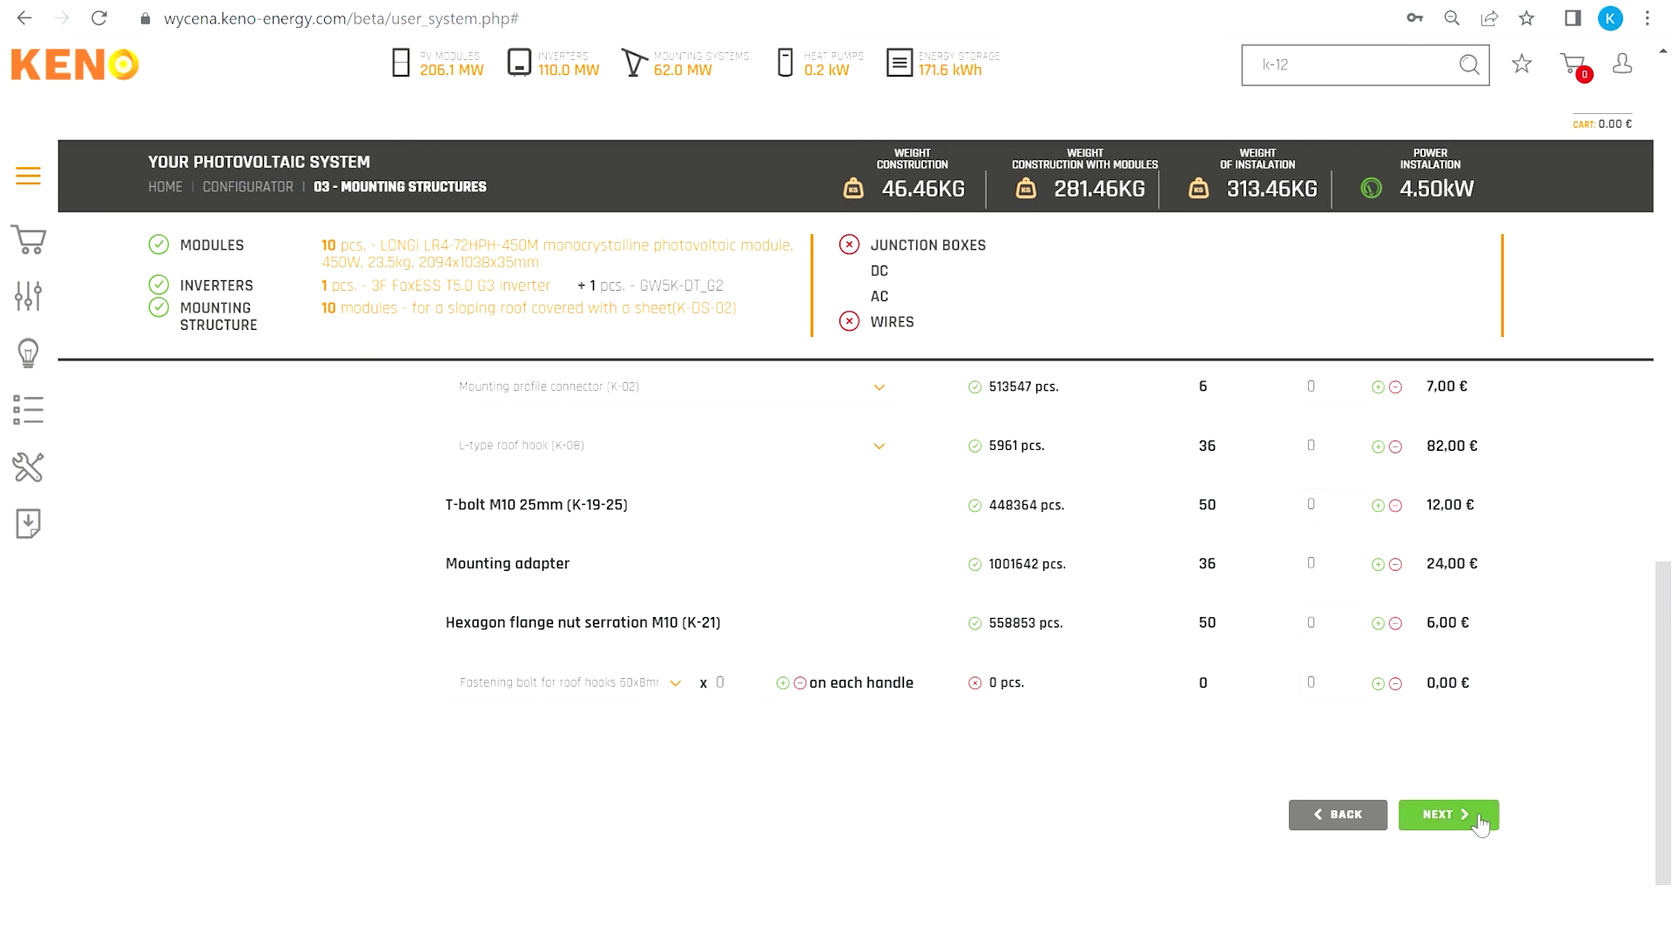
Proceed to the junction boxes stage and set the security of the 3F FoxESS T5.0 G3 inverter's switchboard to DC/AC
click(1479, 819)
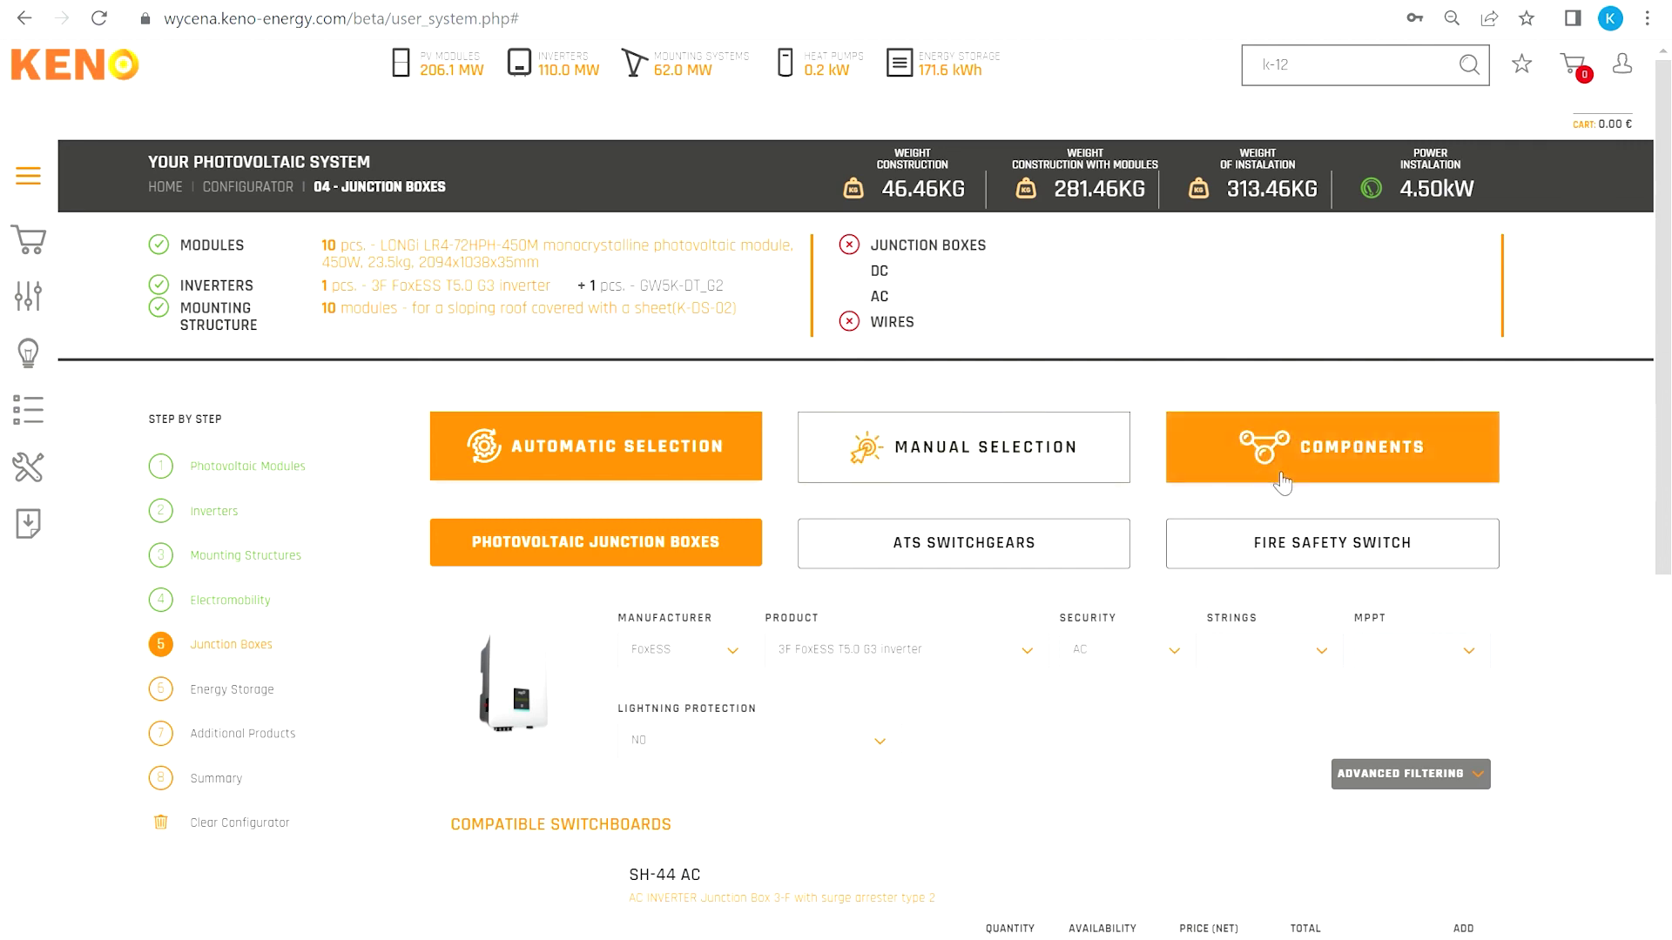
scroll(958, 510, down, 1)
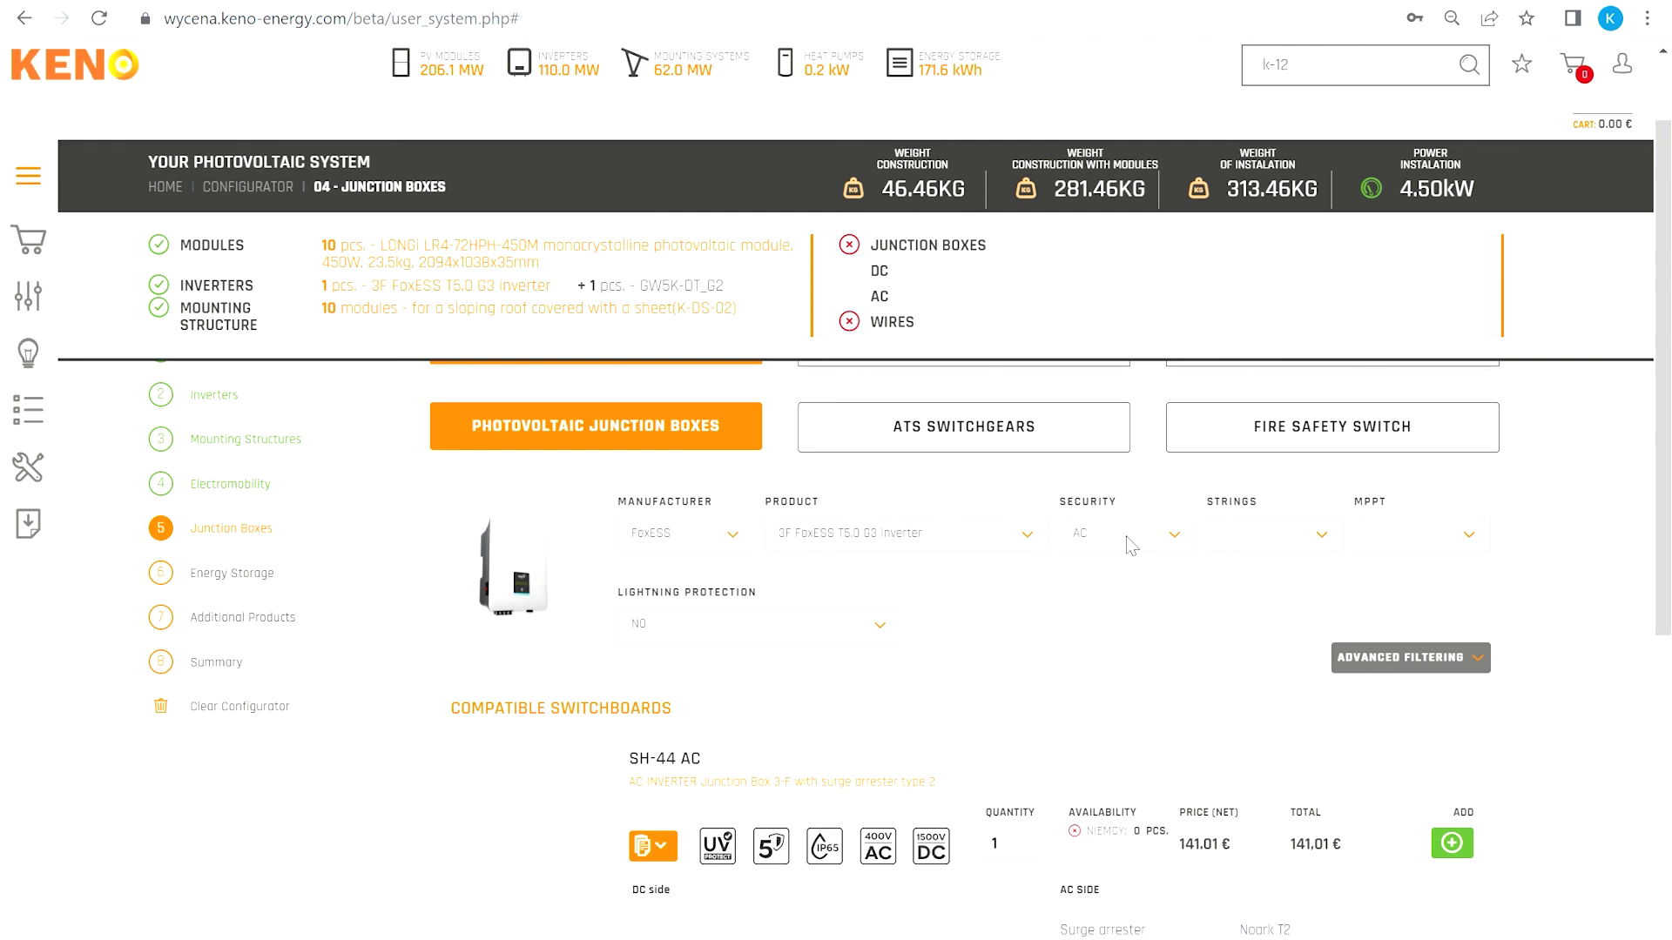
click(1105, 604)
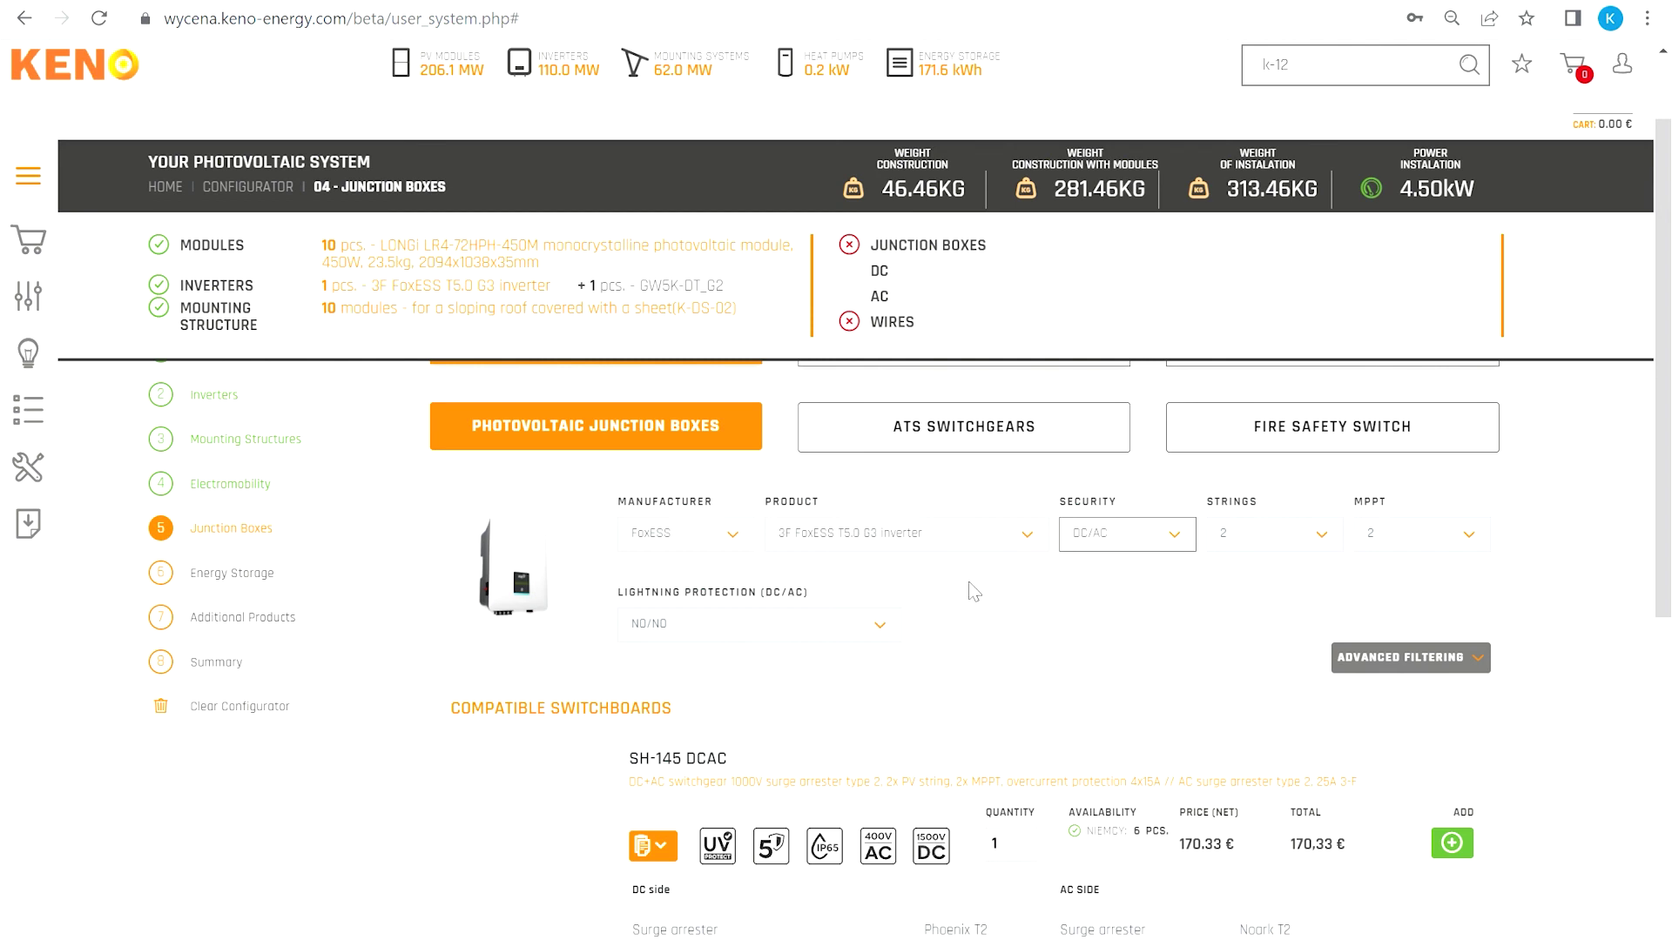
Review the compatible switchboard's DC and AC side specifications and add one SH-145 DCAC to the selected switchgears
scroll(973, 575, down, 1)
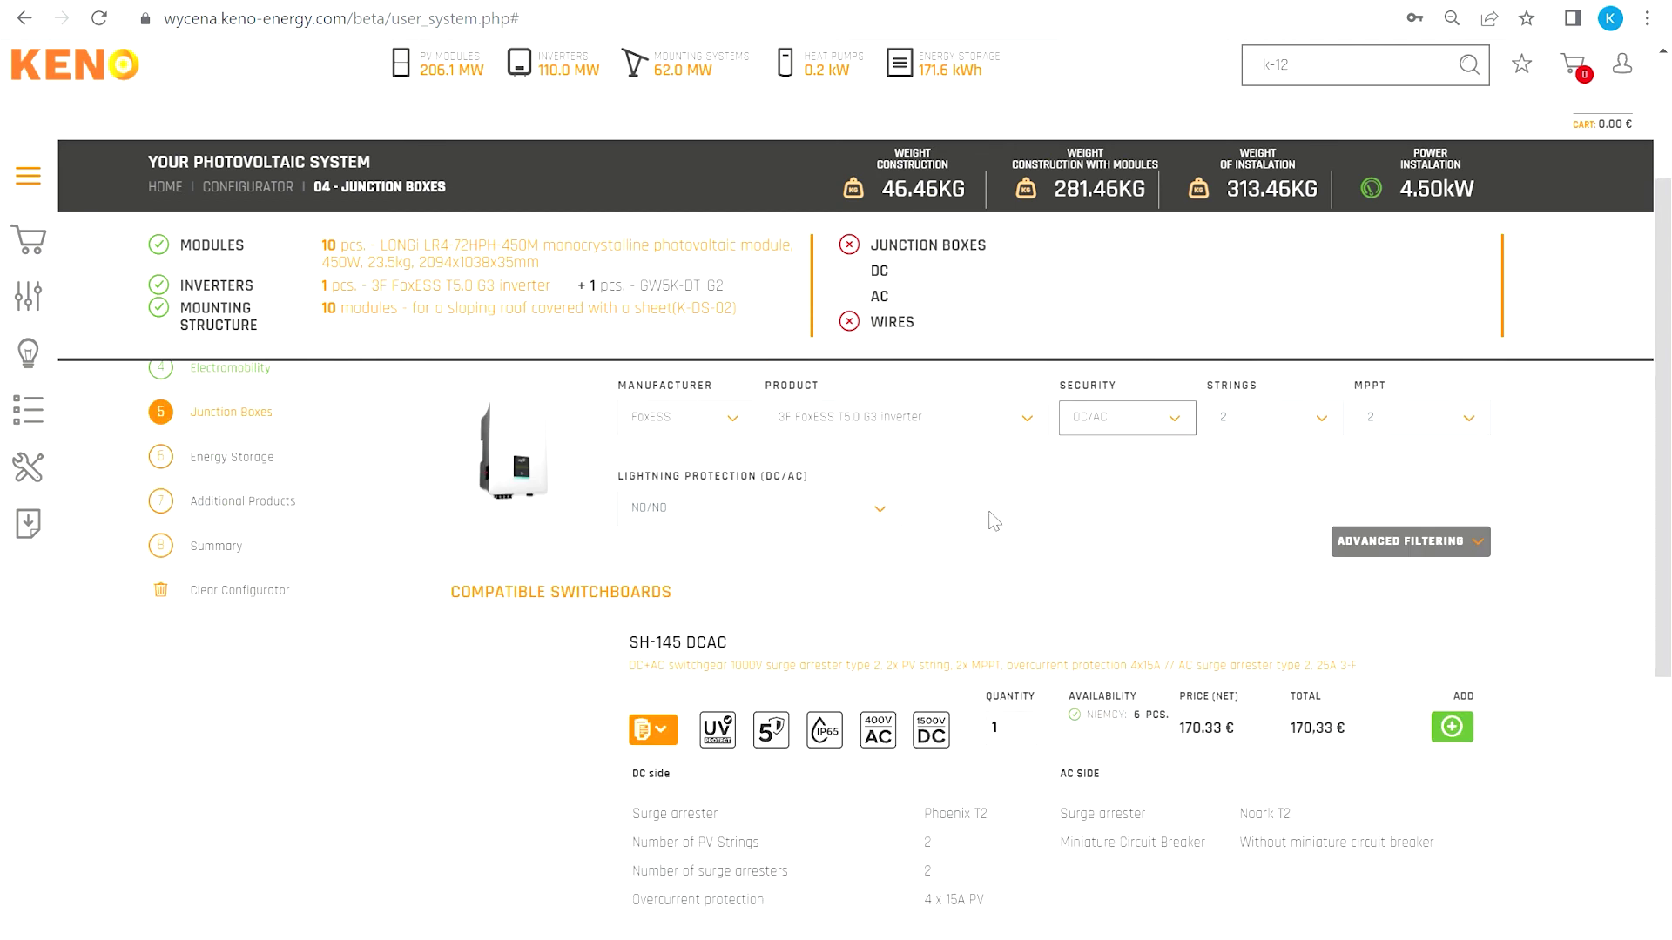
scroll(1028, 518, down, 1)
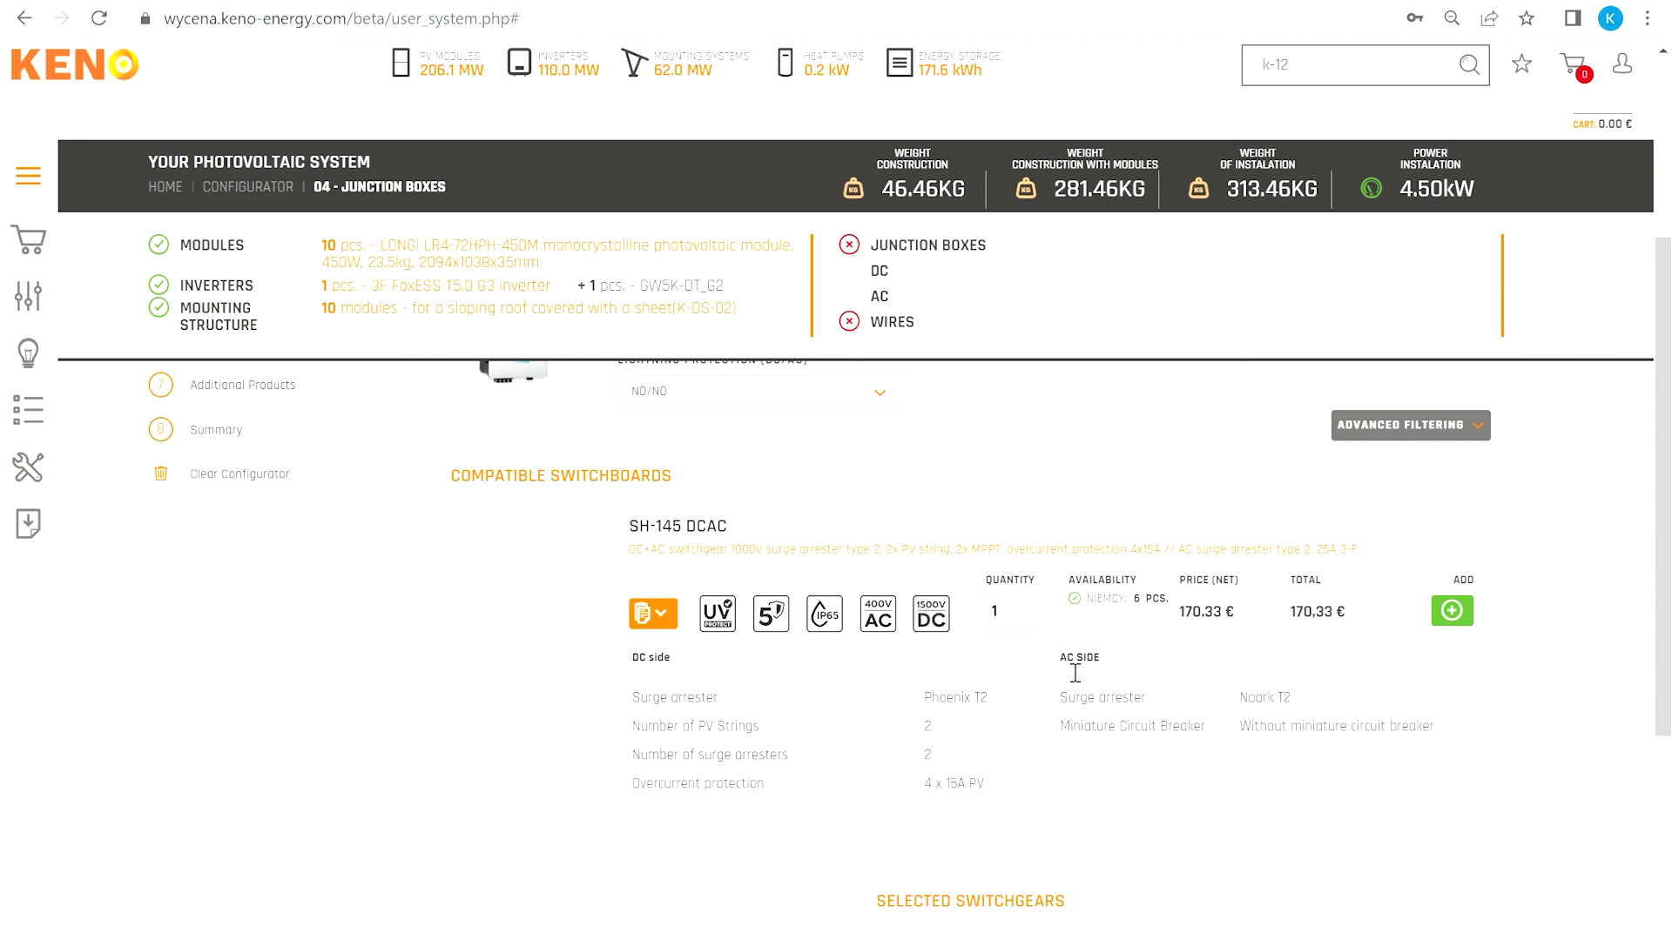
scroll(1076, 674, down, 2)
scroll(1289, 619, up, 3)
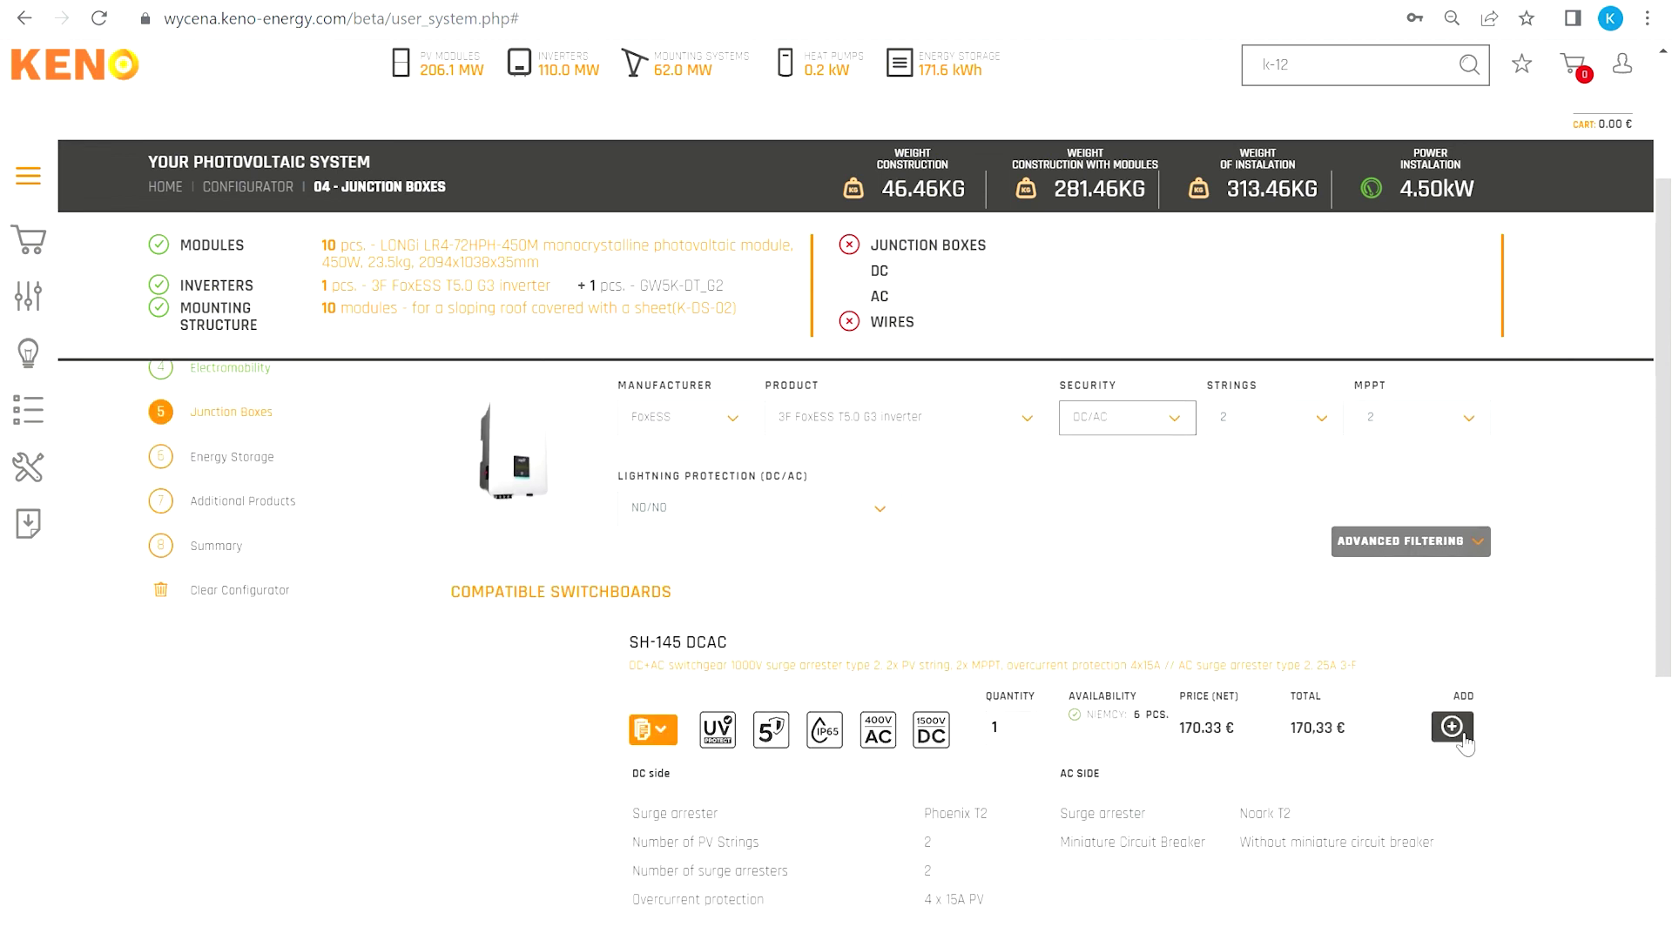
scroll(1465, 739, down, 2)
click(1452, 612)
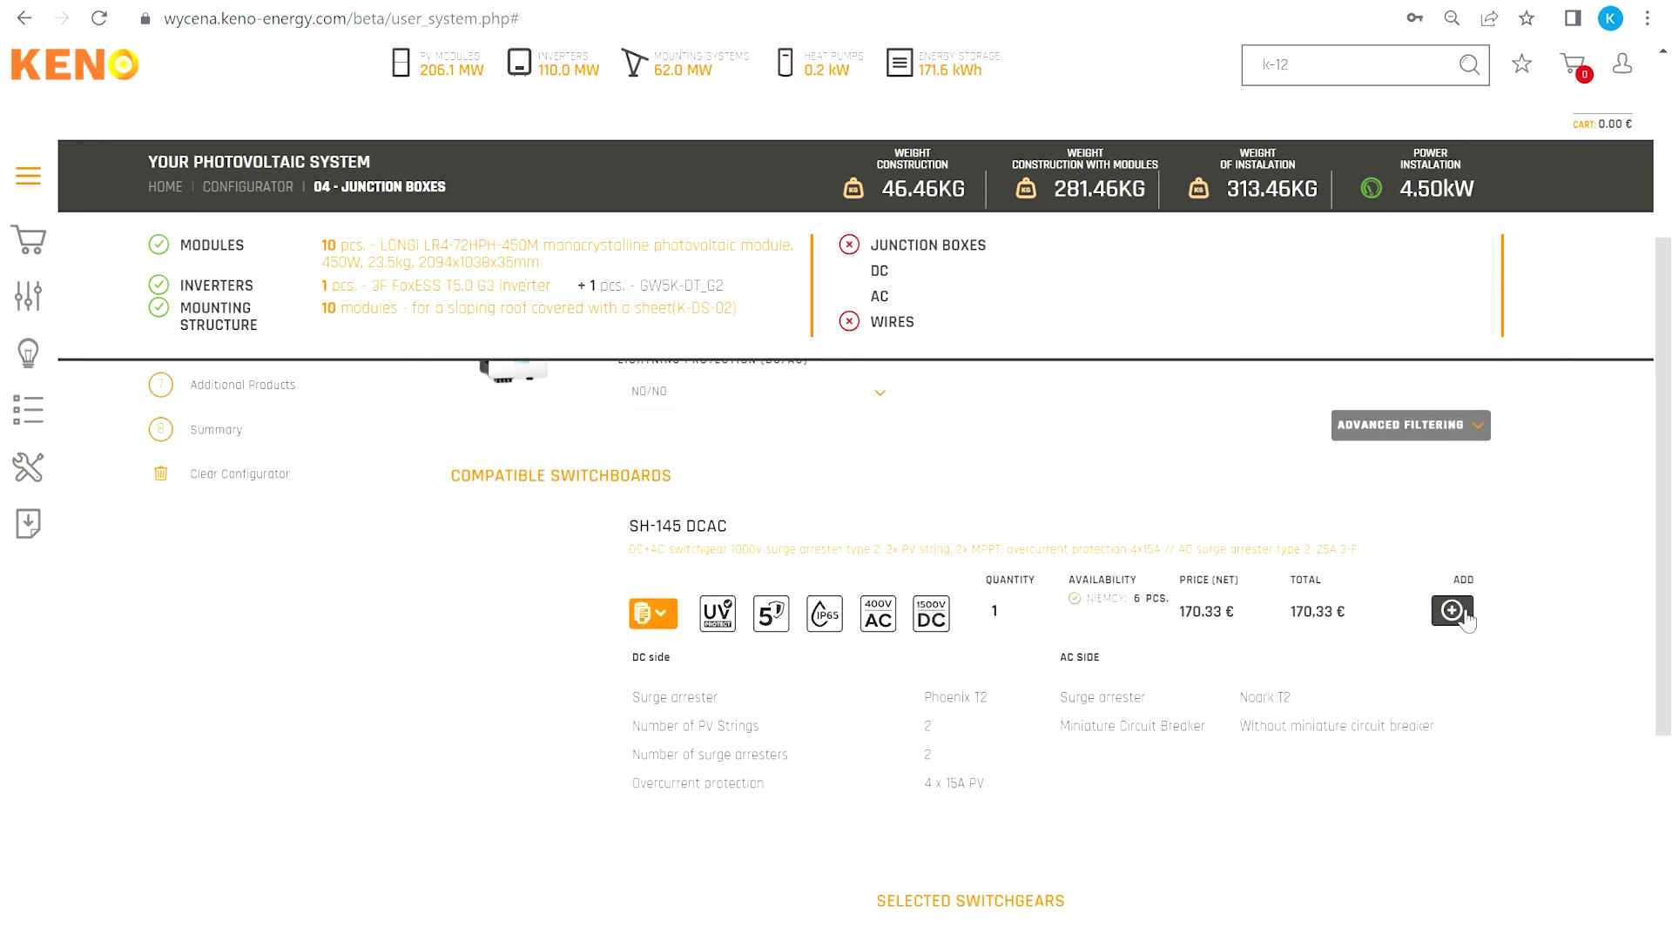
scroll(1441, 642, down, 5)
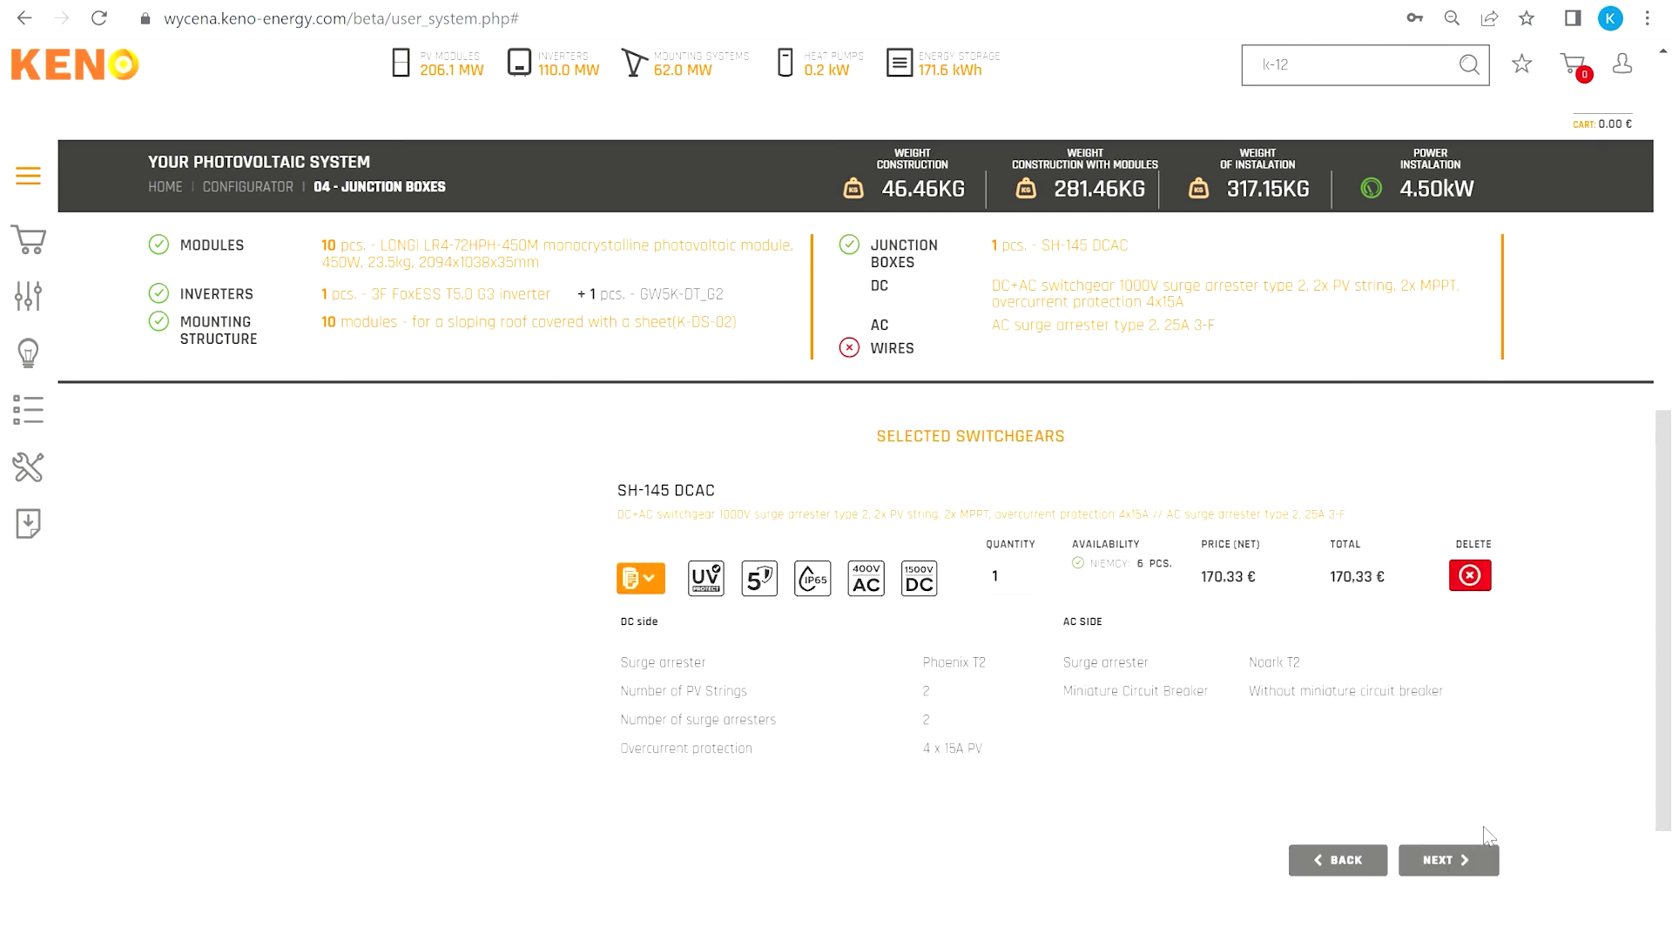
Proceed to the additional products stage and look at the heating of water product category
click(1463, 858)
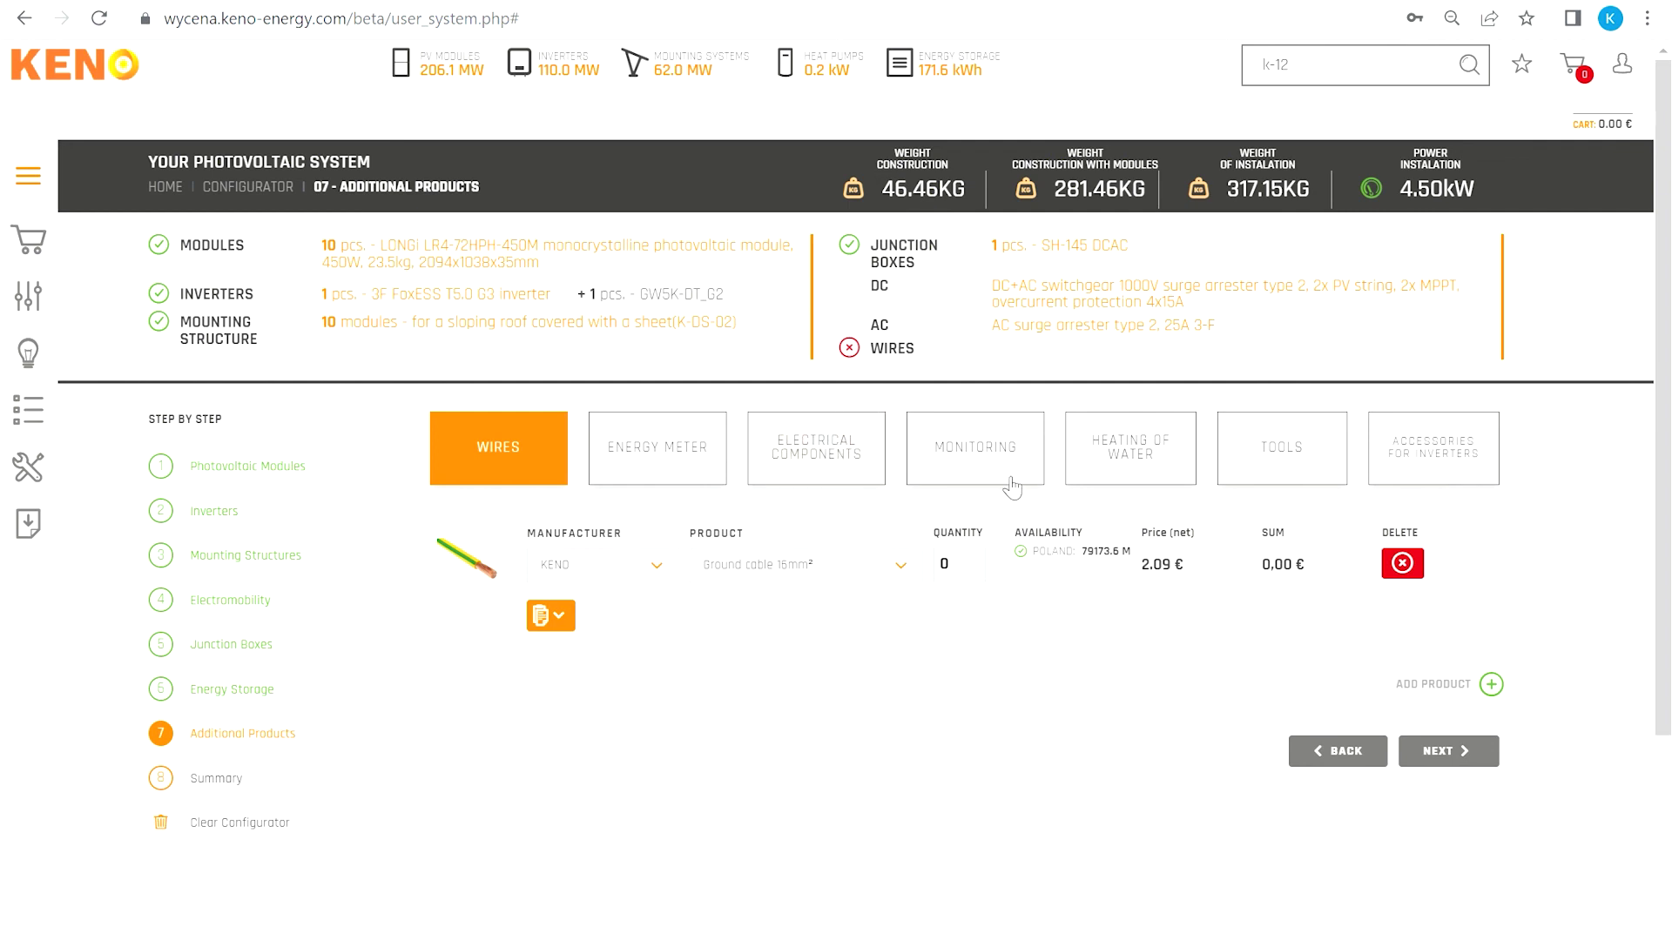
click(1132, 470)
click(1252, 488)
click(1404, 488)
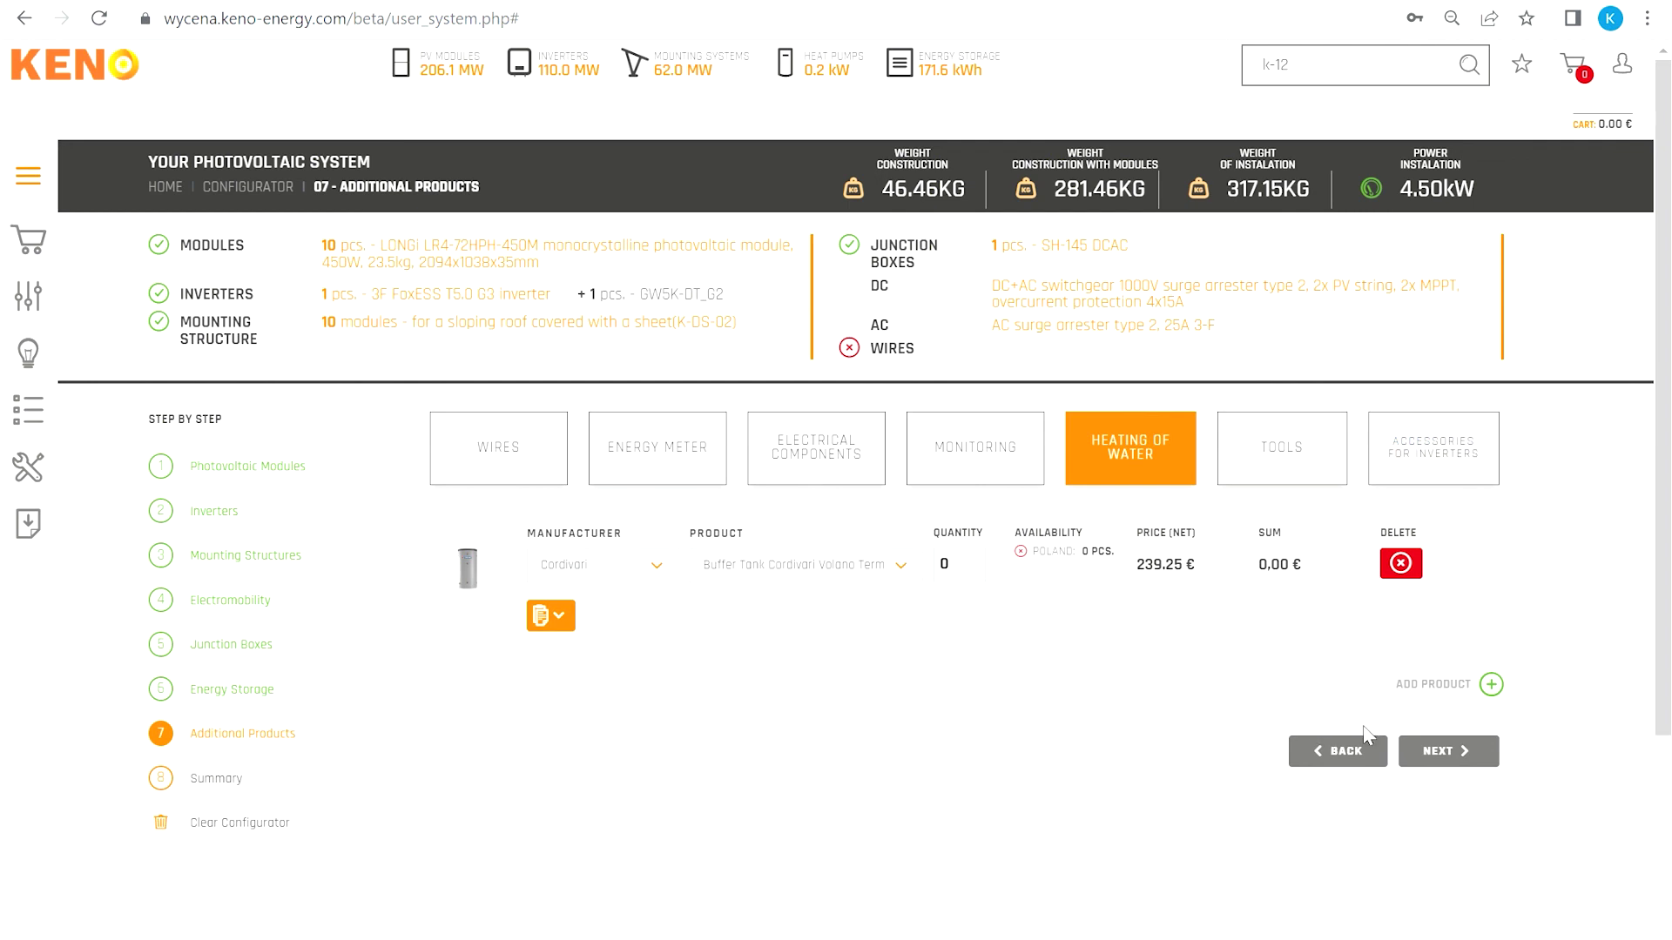
In the wires category, choose one KENO cable 4mm², black, 100m, and add two more product rows
click(460, 454)
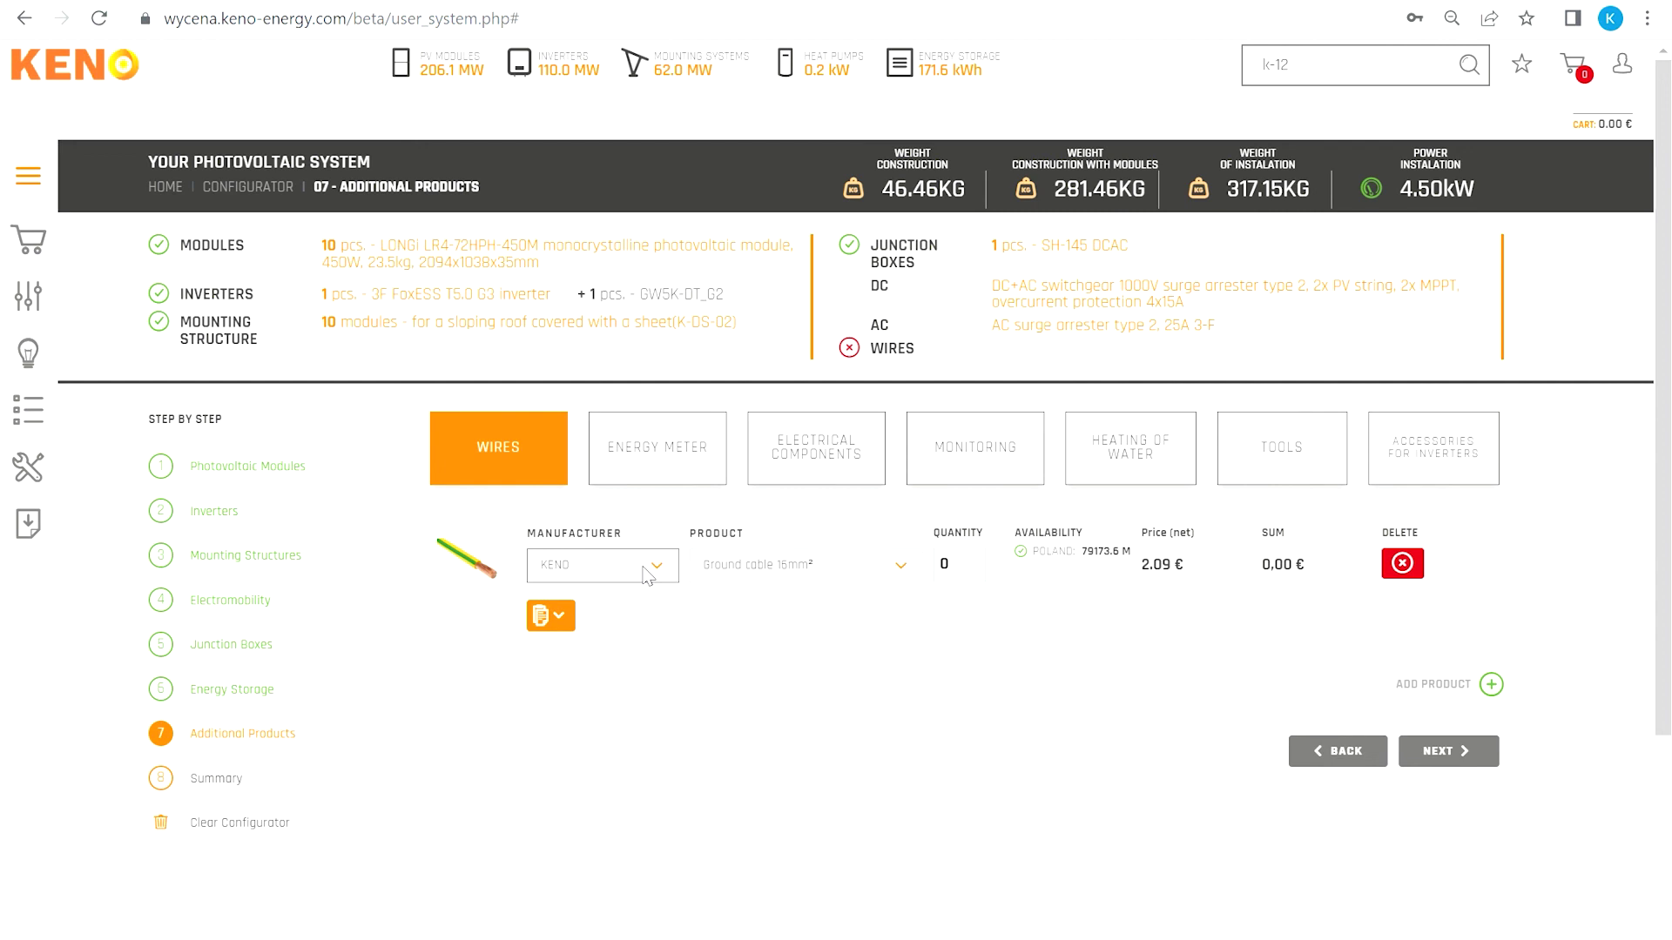
click(971, 562)
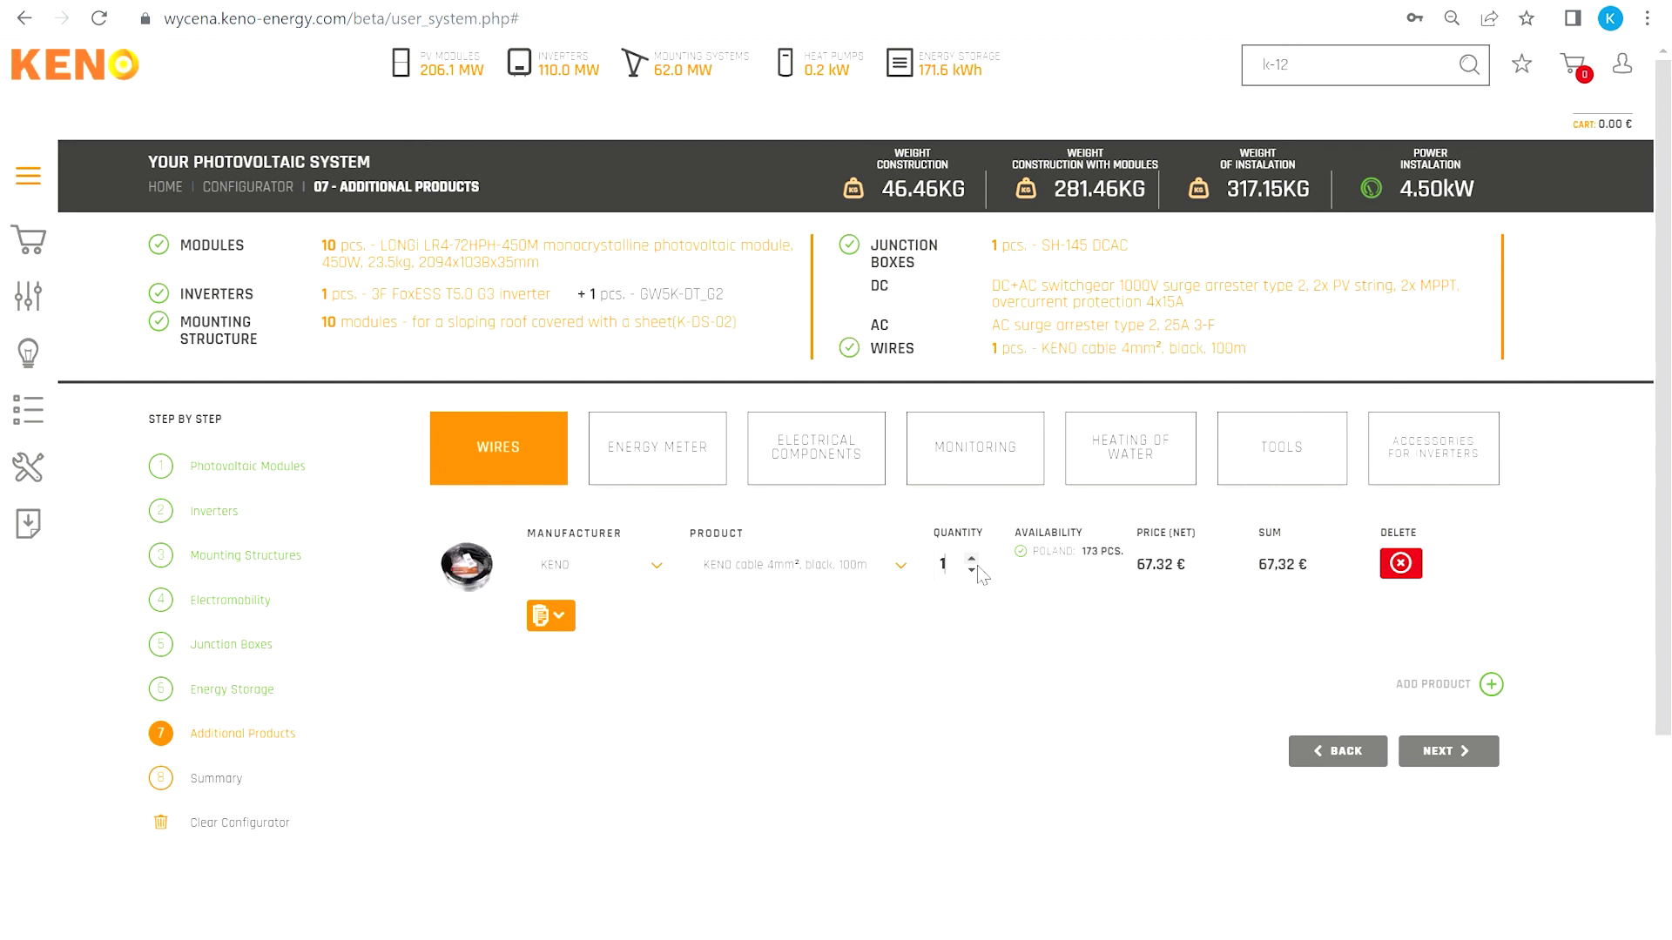
click(1492, 684)
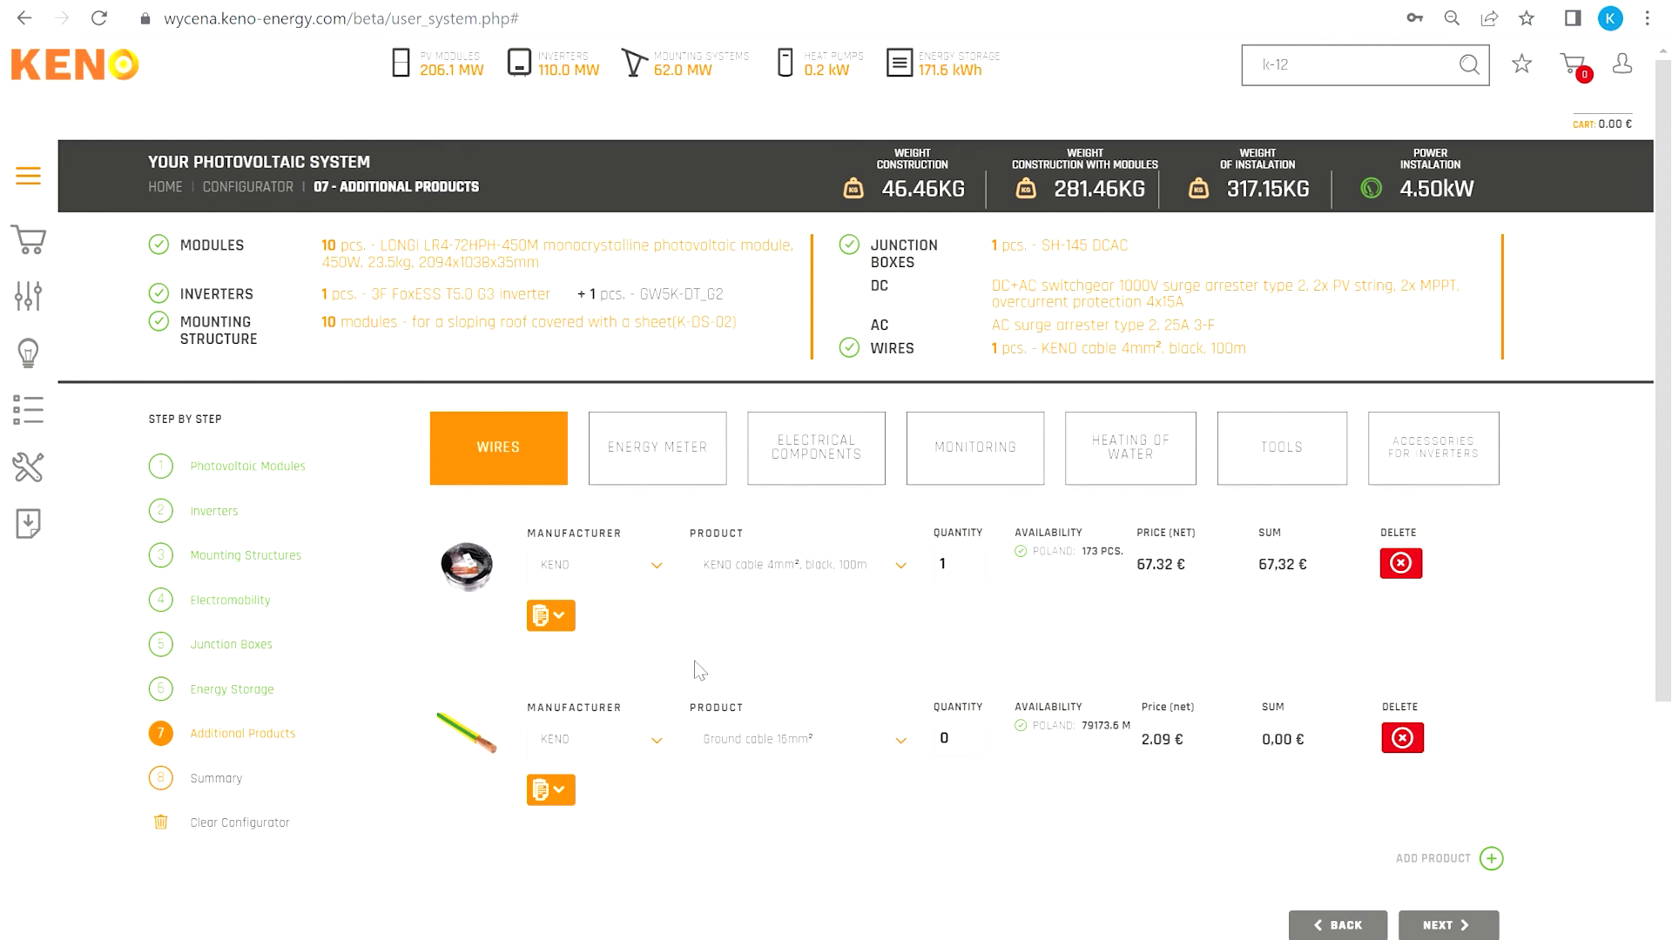
scroll(1433, 809, down, 3)
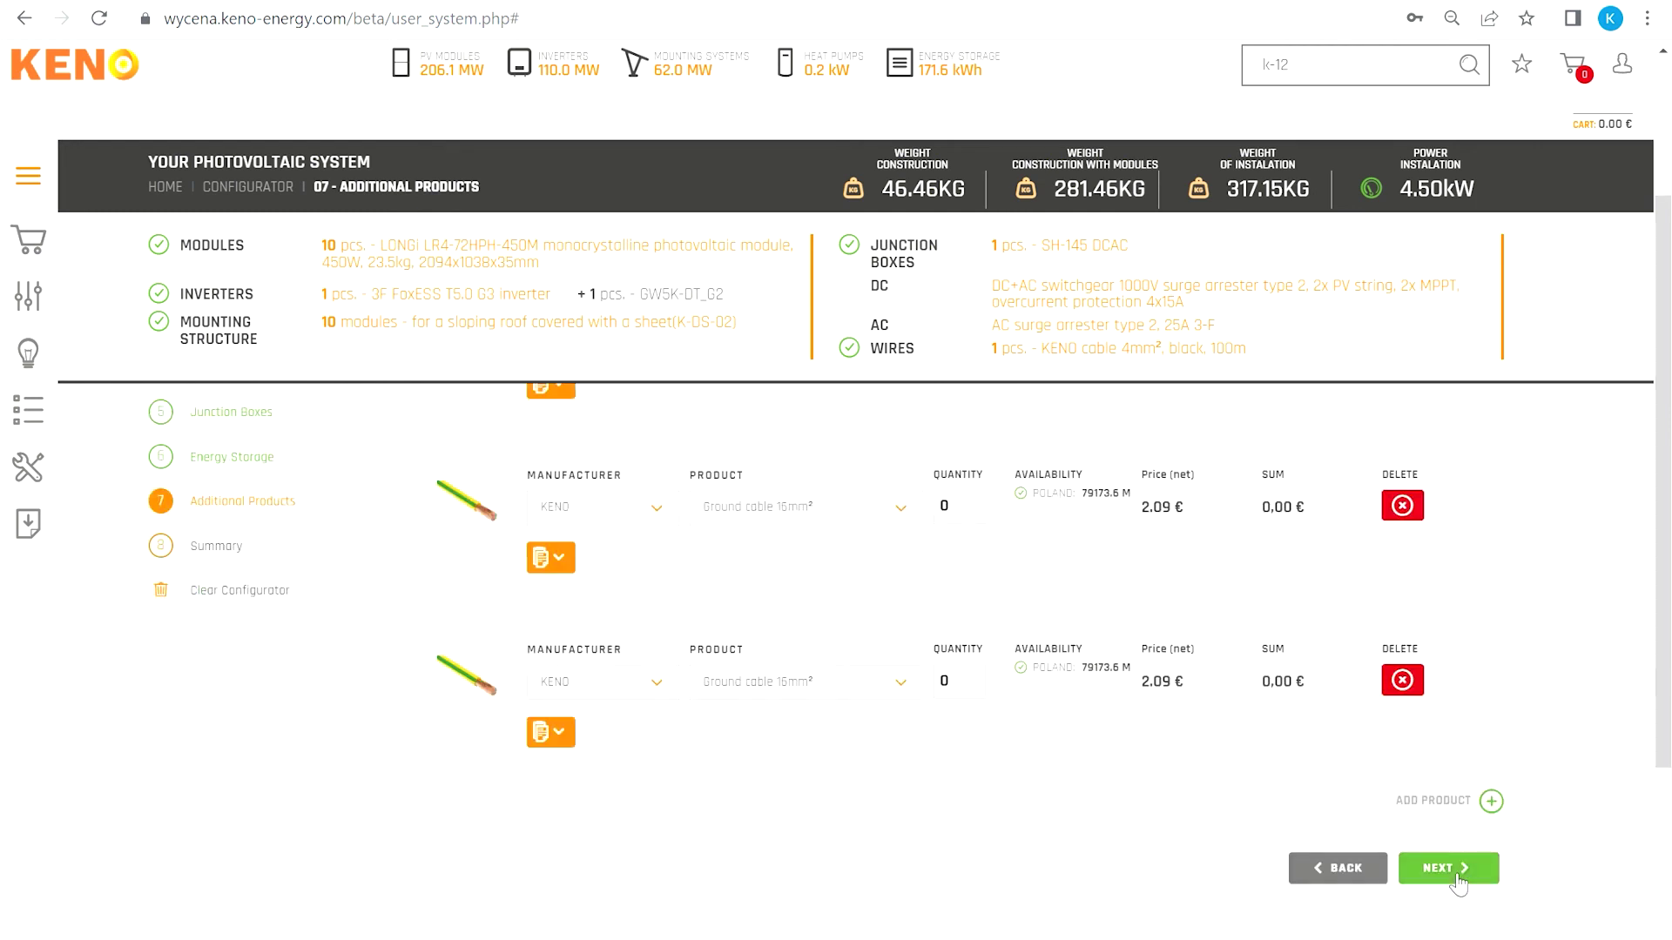
In the configuration summary, increase the LR4-72HPH-450M module quantity to 11 and add the whole system to the cart
click(1448, 870)
scroll(1091, 645, down, 4)
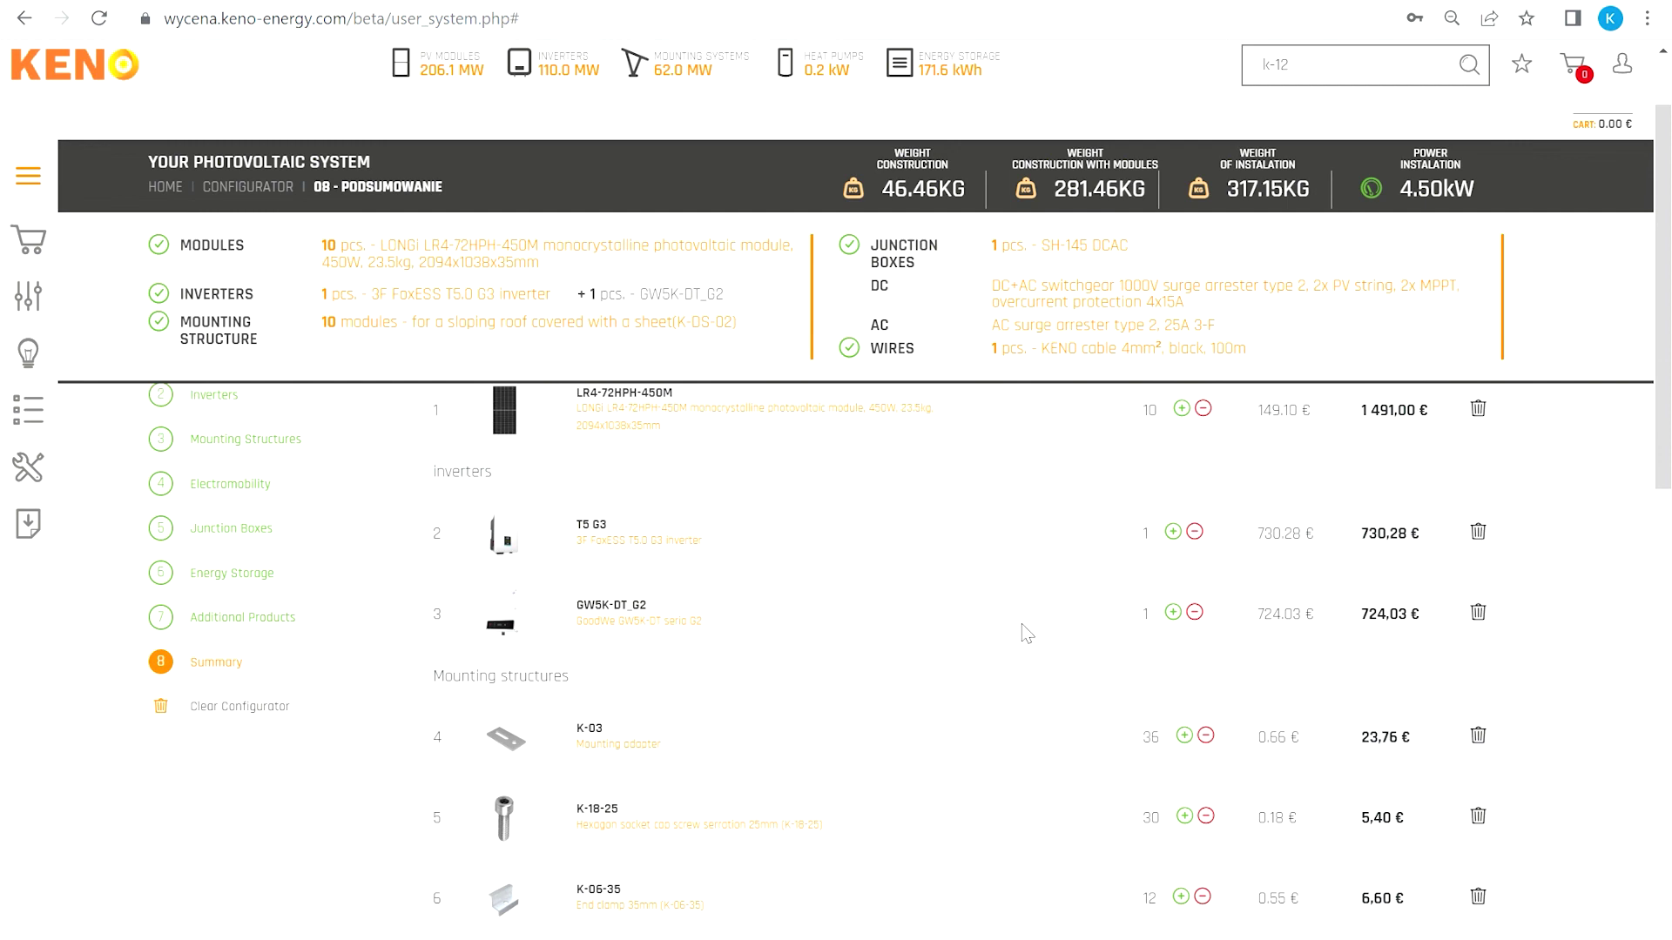
scroll(1026, 627, up, 4)
scroll(1054, 622, down, 2)
scroll(1132, 579, up, 2)
click(1184, 527)
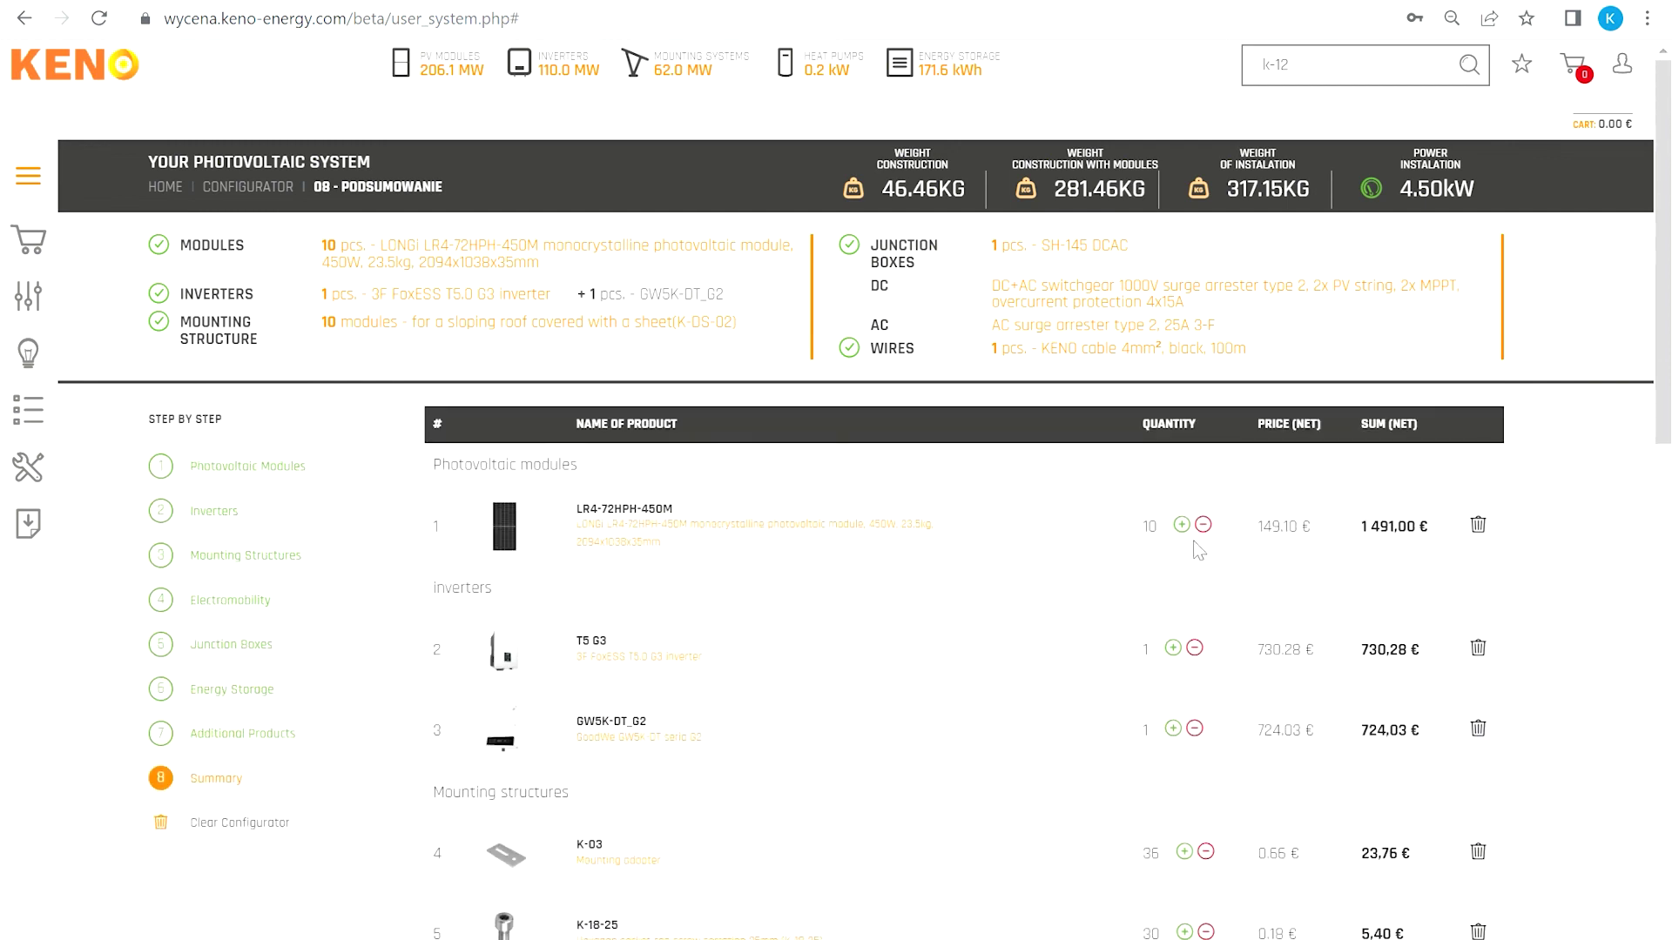
scroll(1446, 760, down, 10)
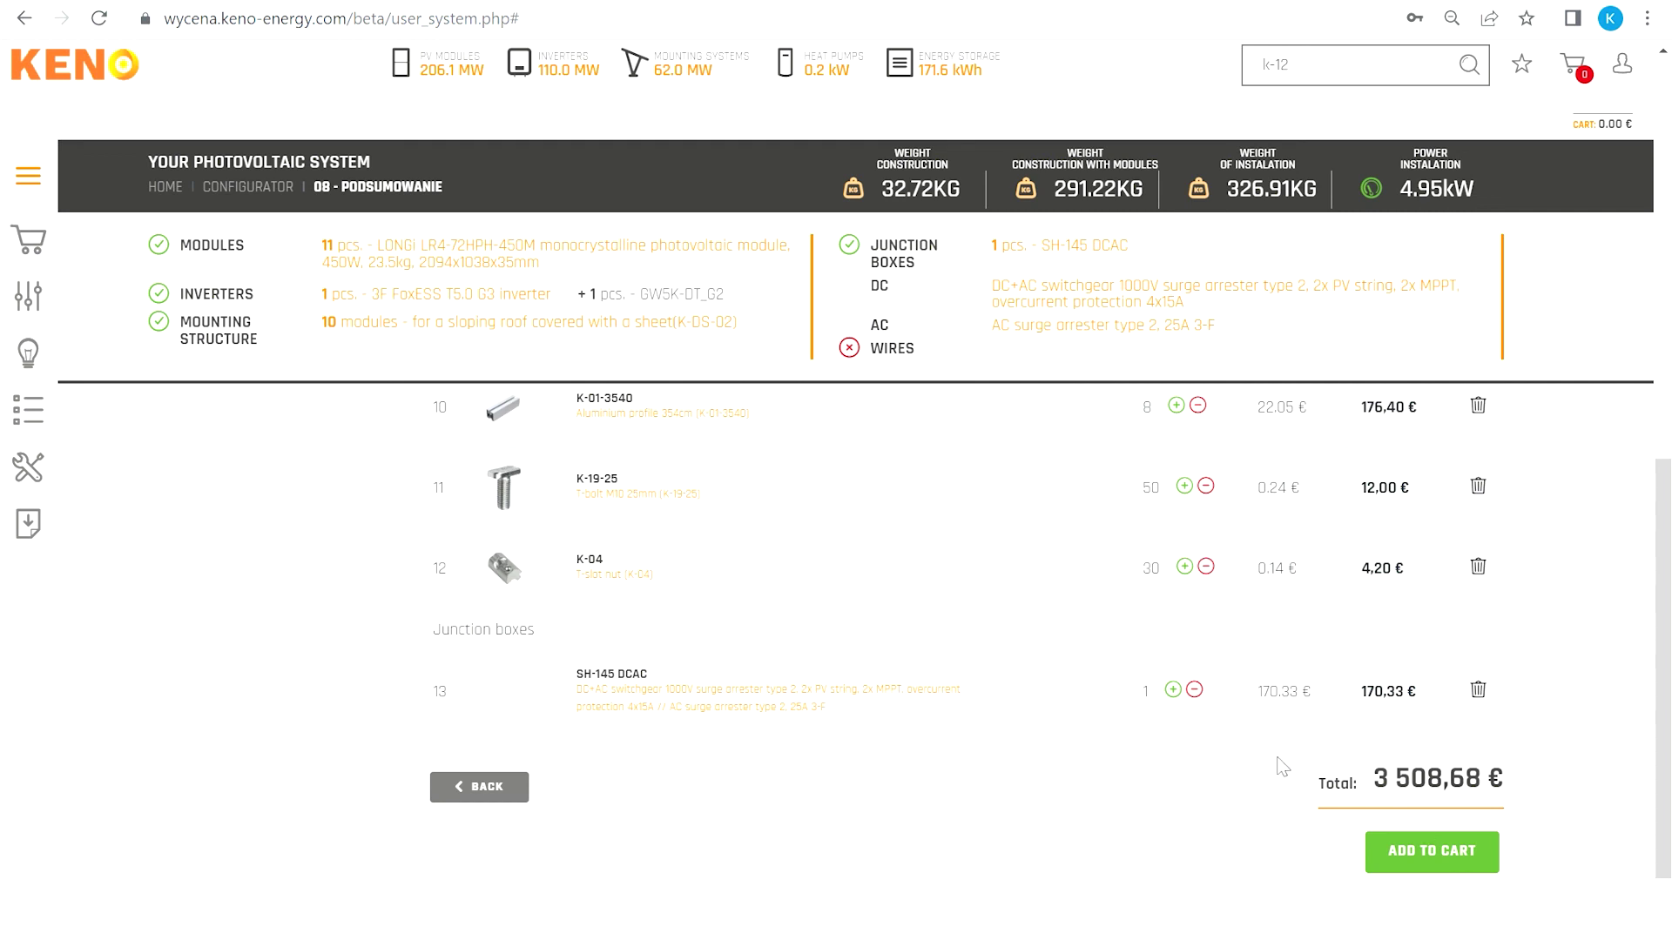
click(1431, 851)
Review the cart's products with their quantities, availability and prices, and clear the whole cart
scroll(927, 559, down, 10)
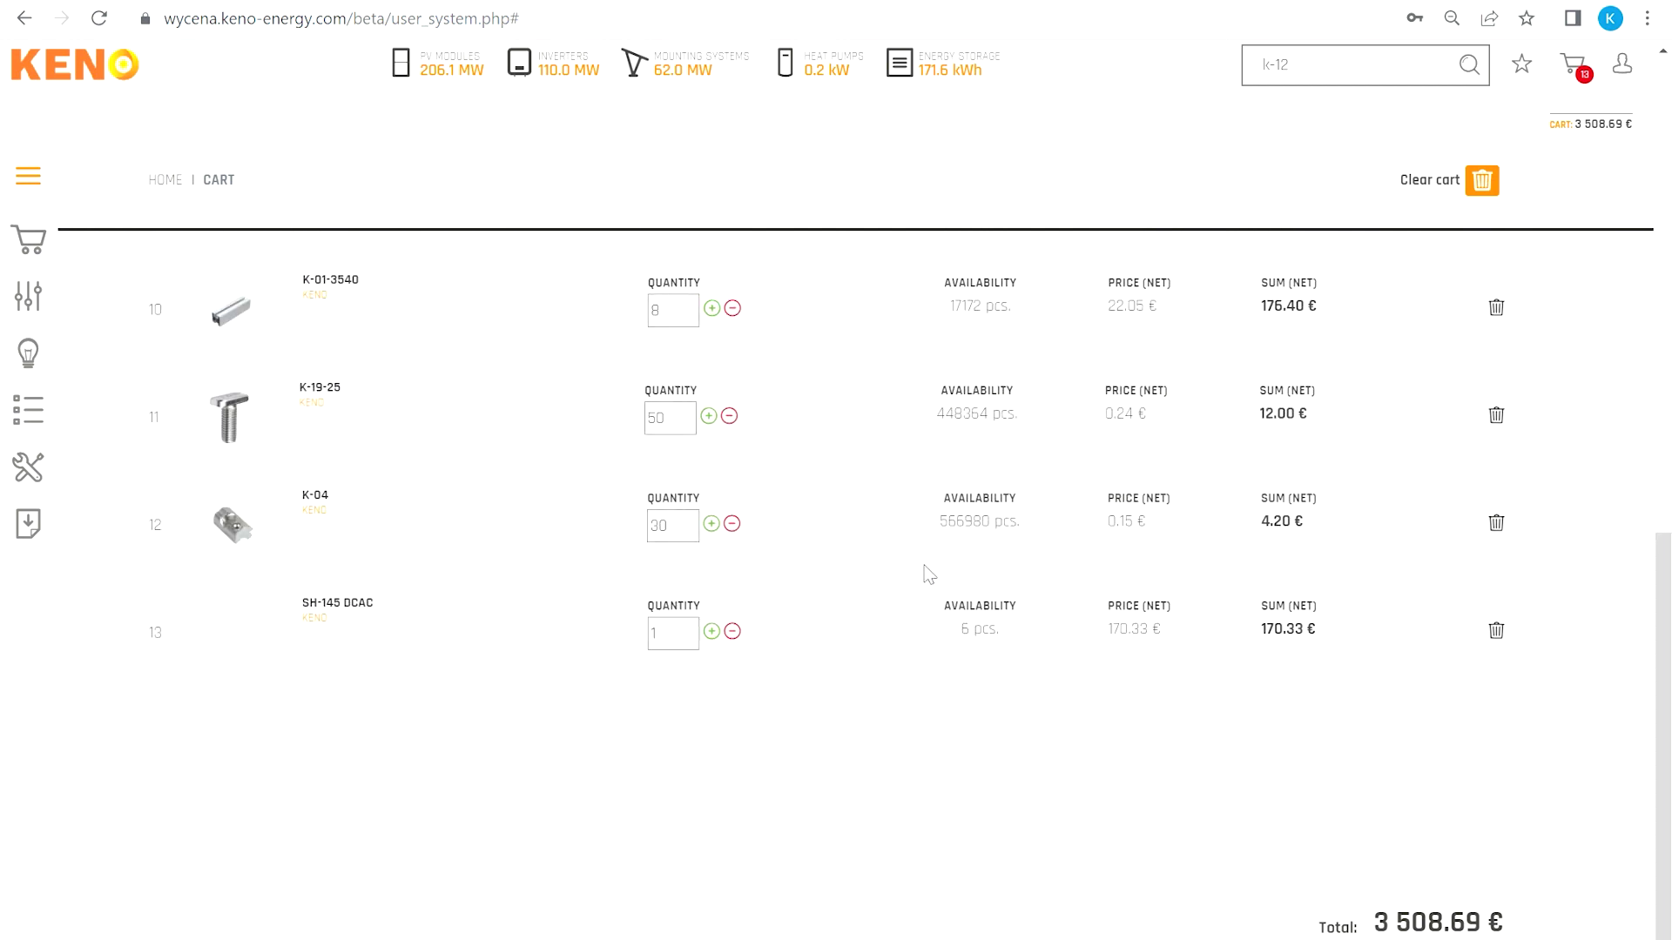
scroll(946, 589, up, 10)
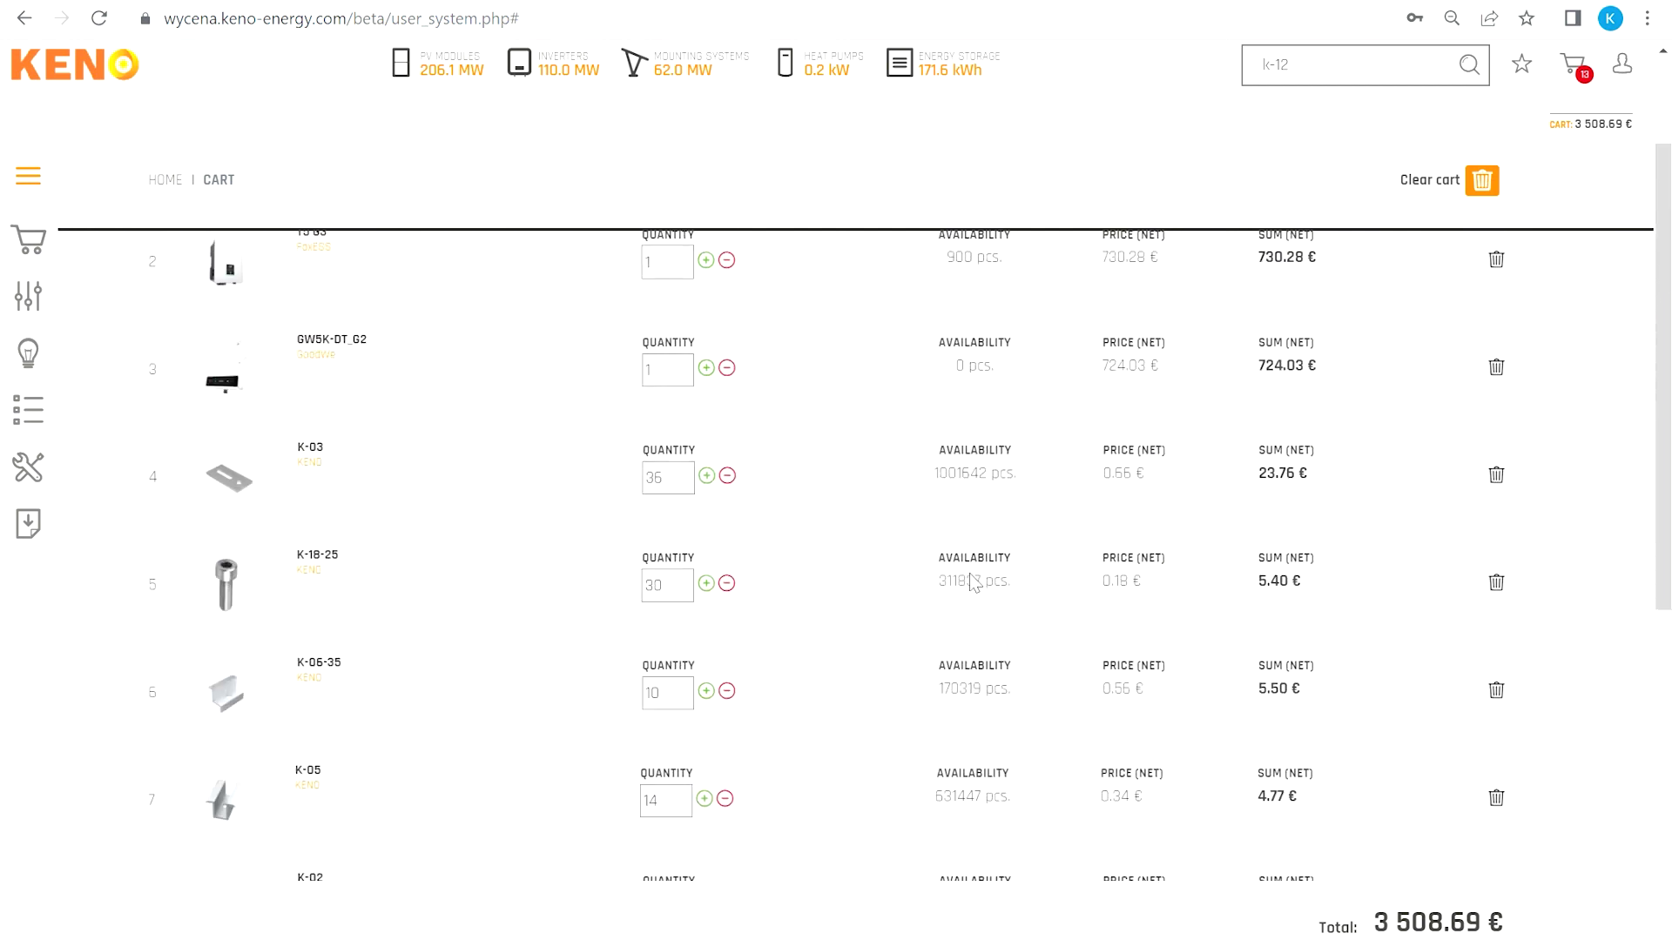
scroll(982, 583, down, 10)
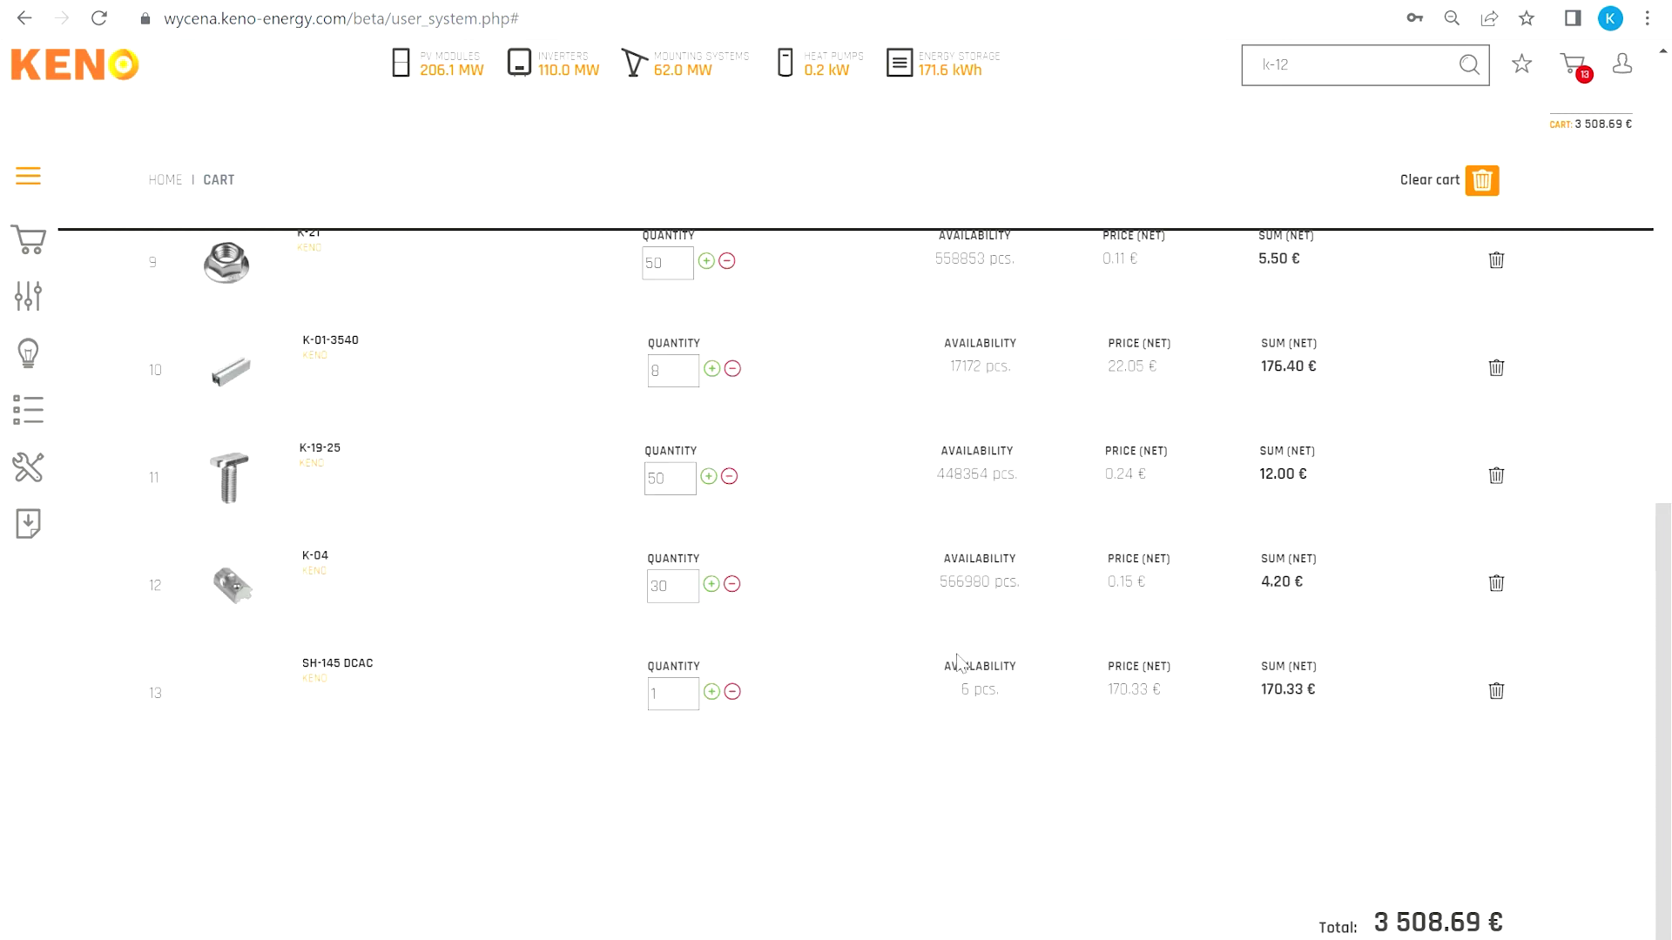
scroll(1393, 701, up, 8)
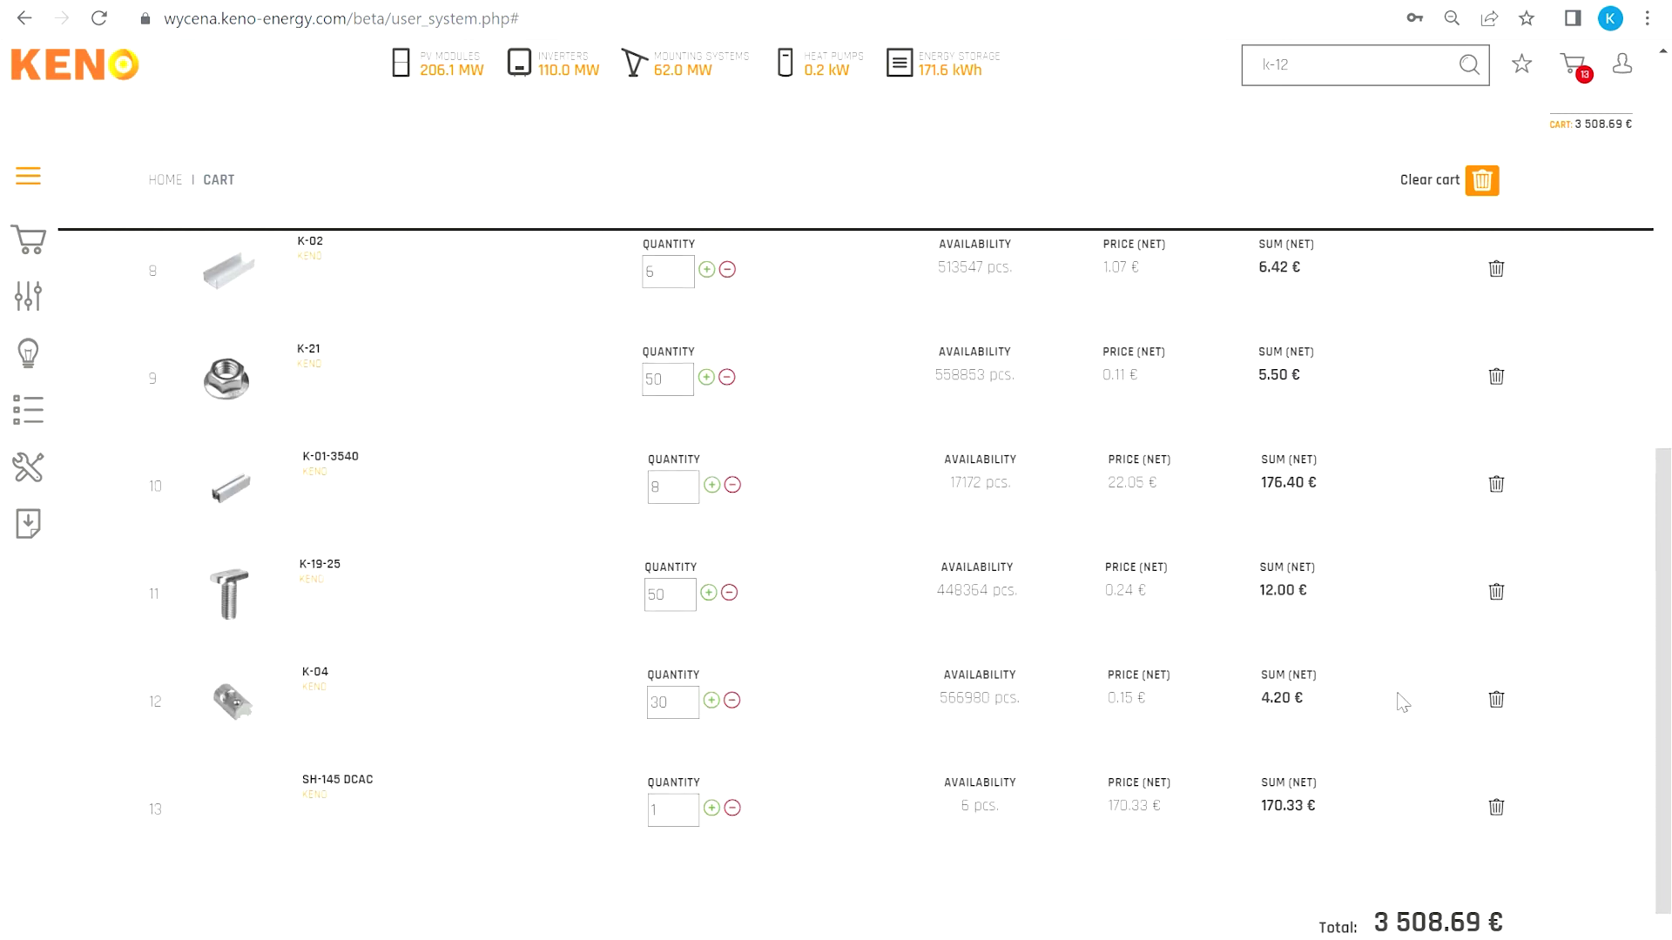
scroll(1365, 684, up, 2)
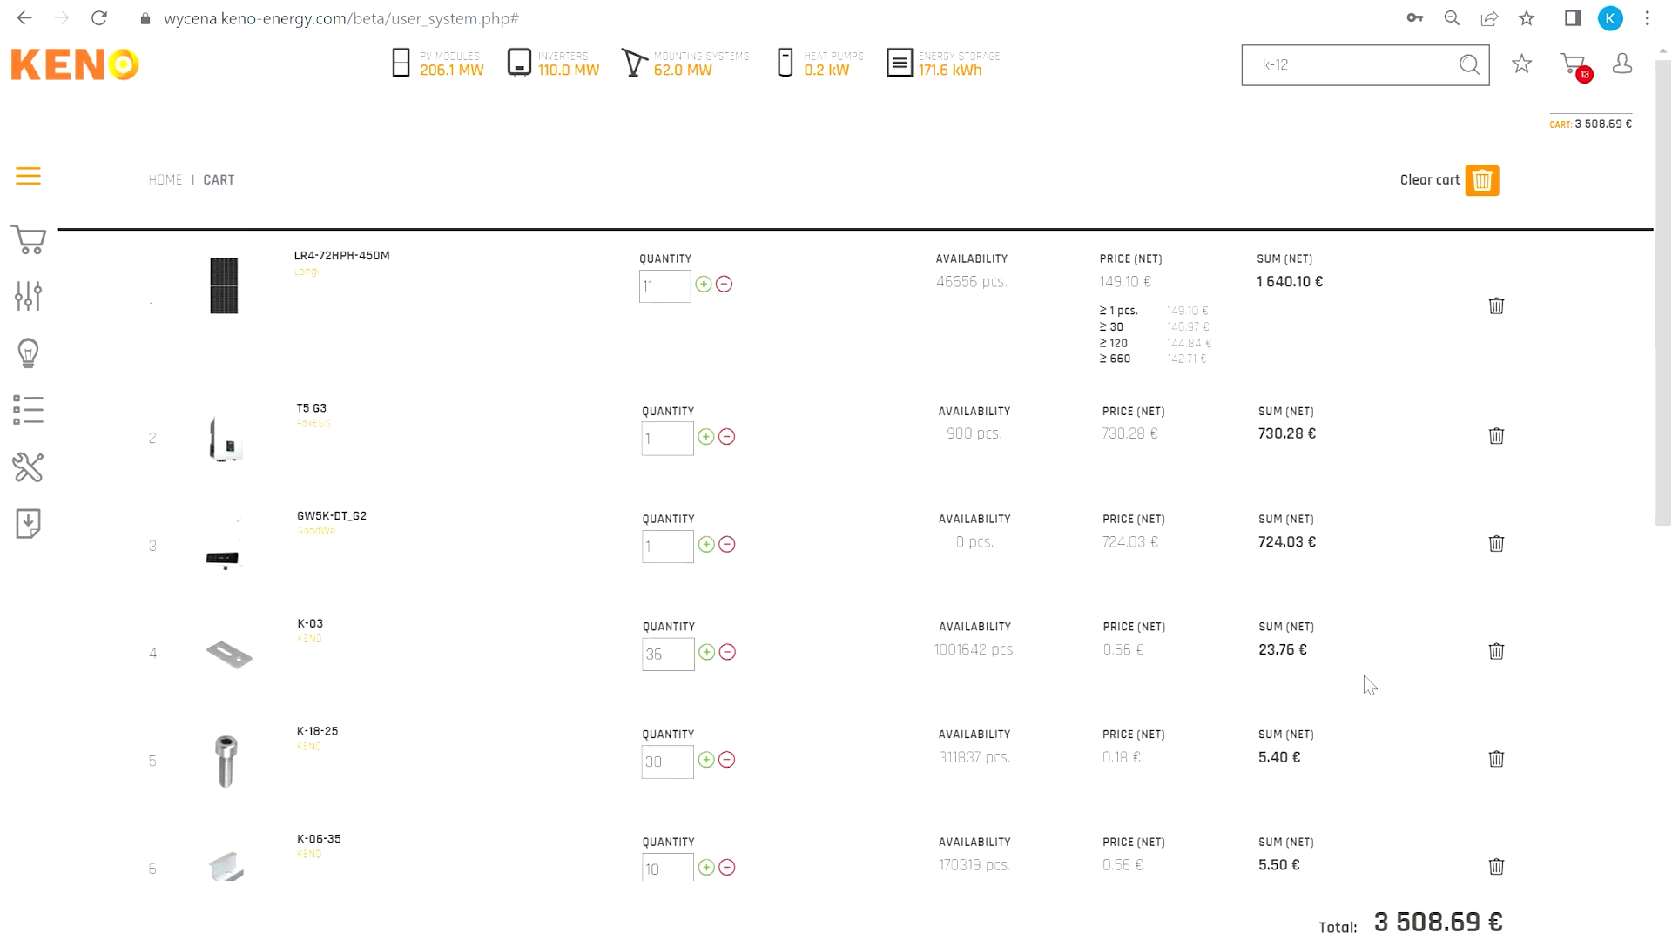
scroll(746, 586, down, 8)
scroll(1063, 603, up, 4)
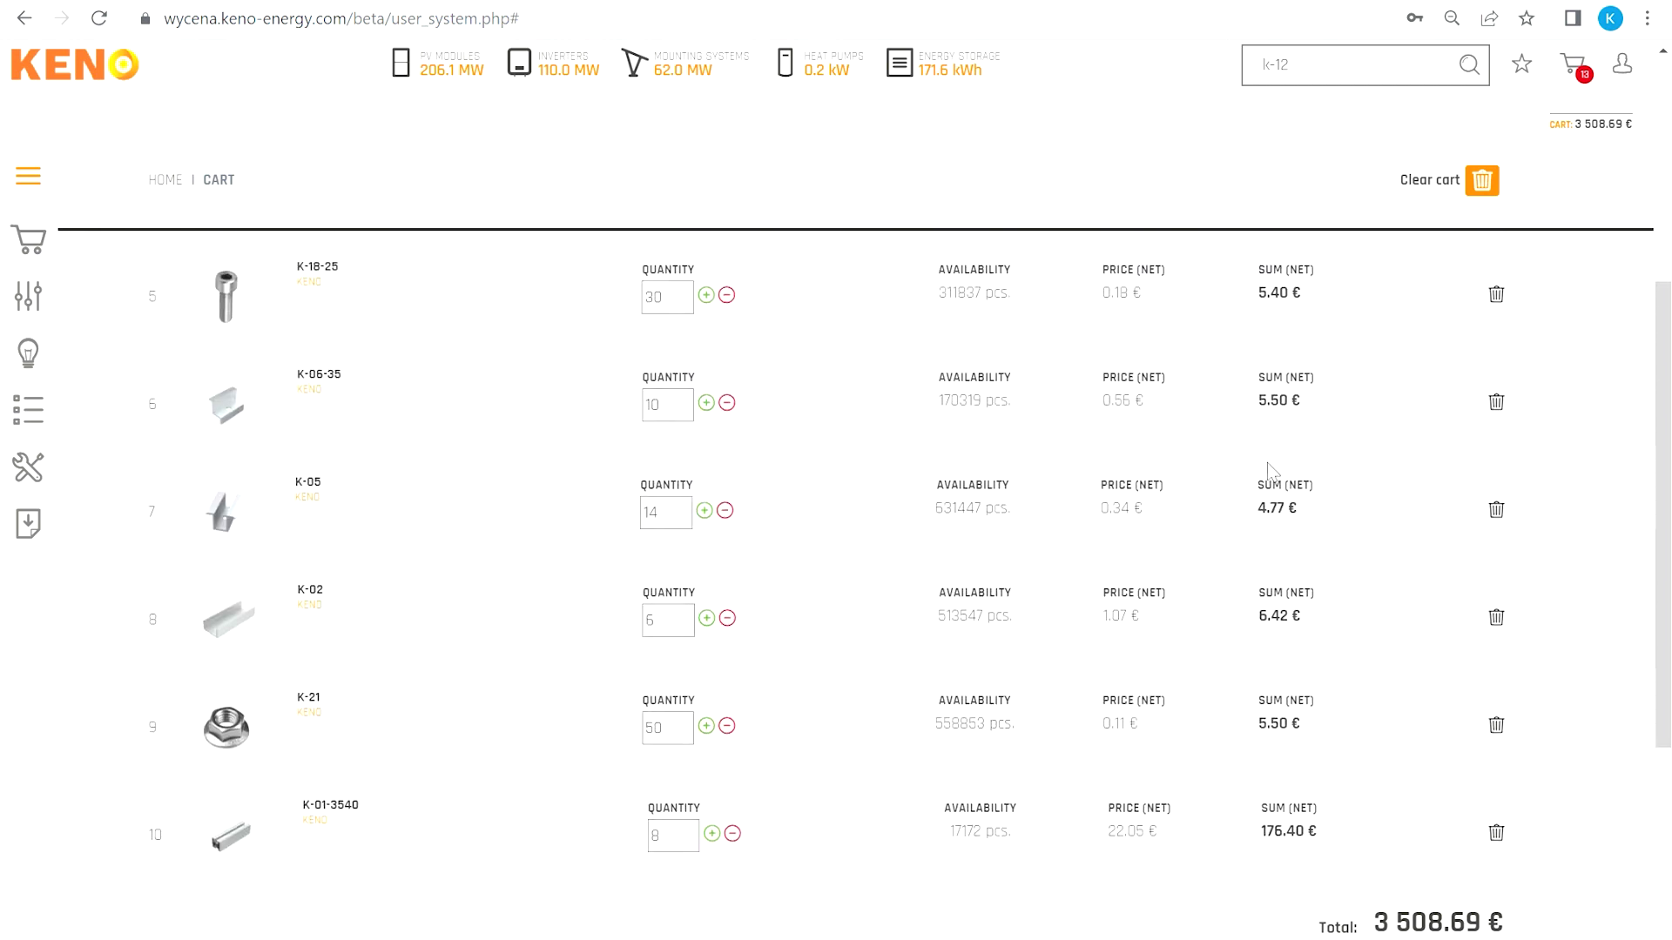
click(1484, 184)
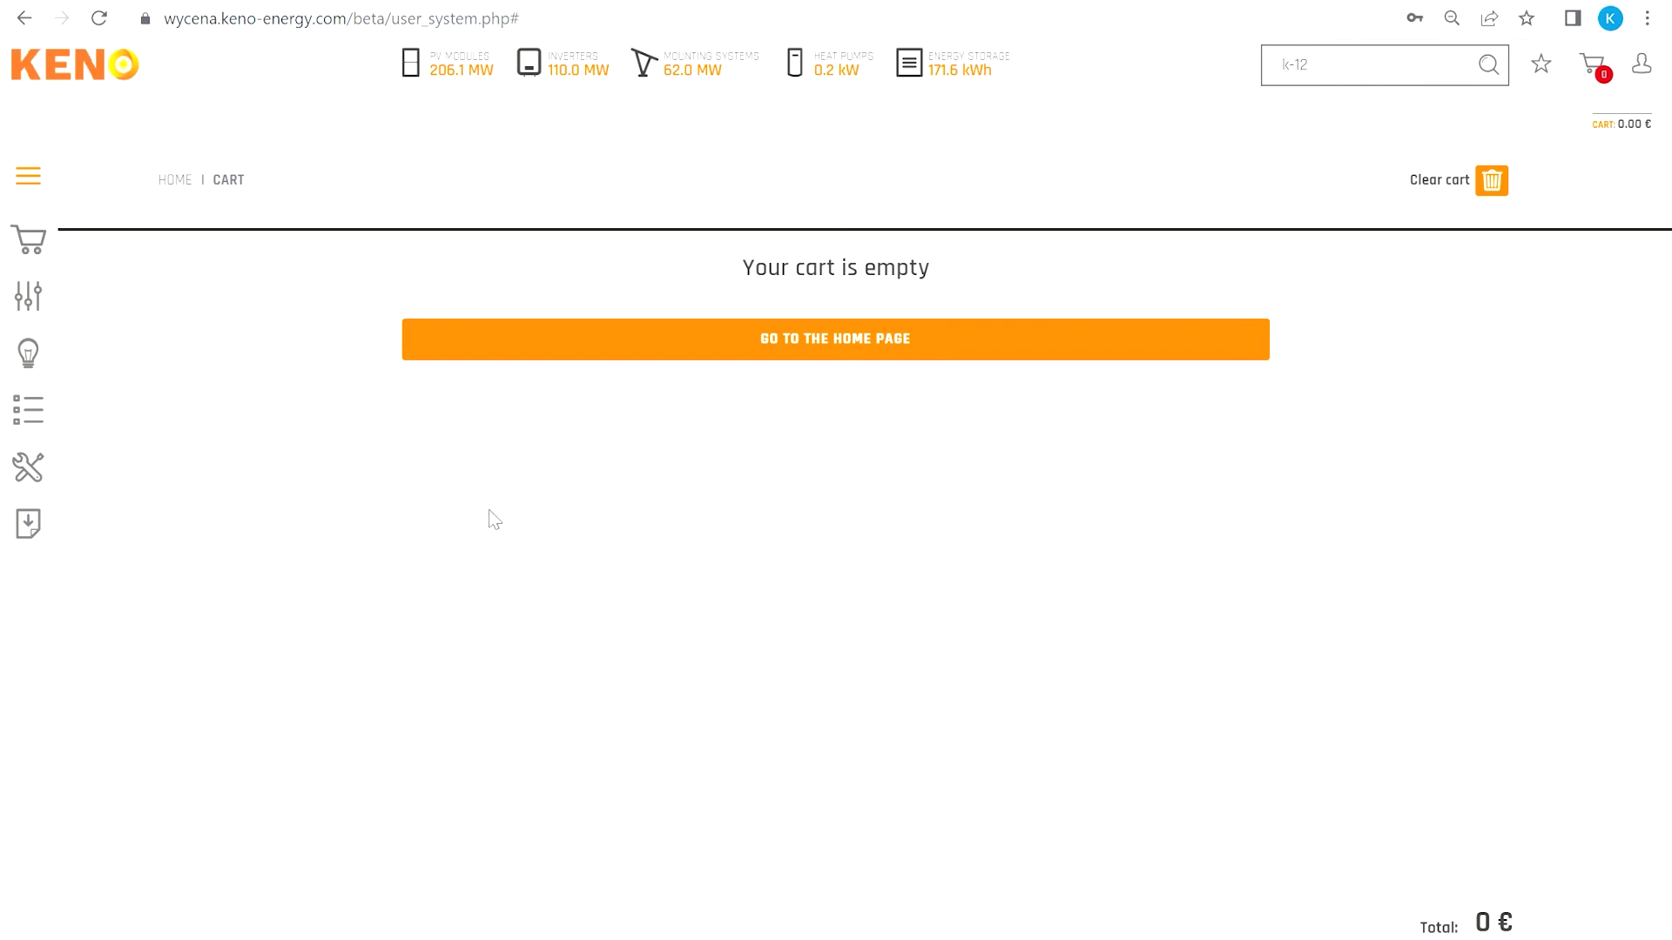